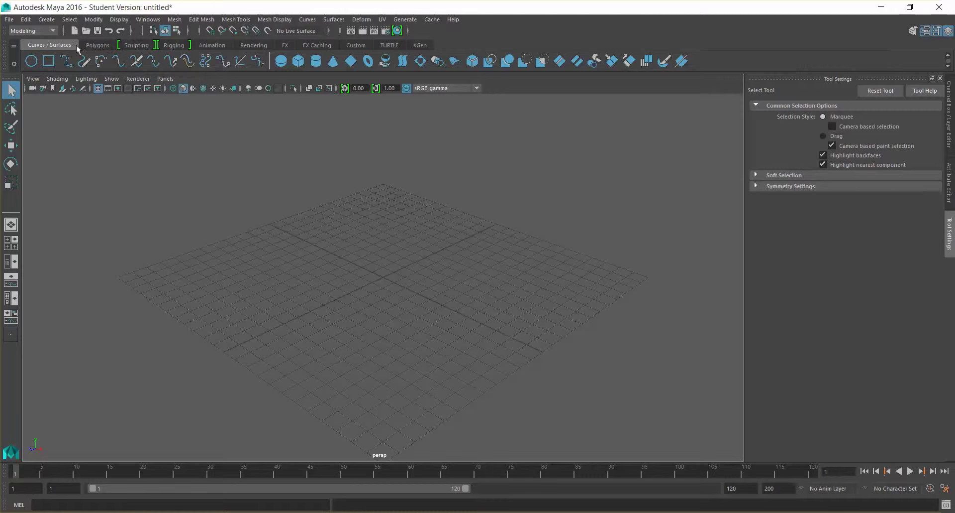
Step: Create a polygon sphere (pSphere1) from the Polygons shelf and tumble the view around it
{"action": "left_click", "coordinate": [94, 46]}
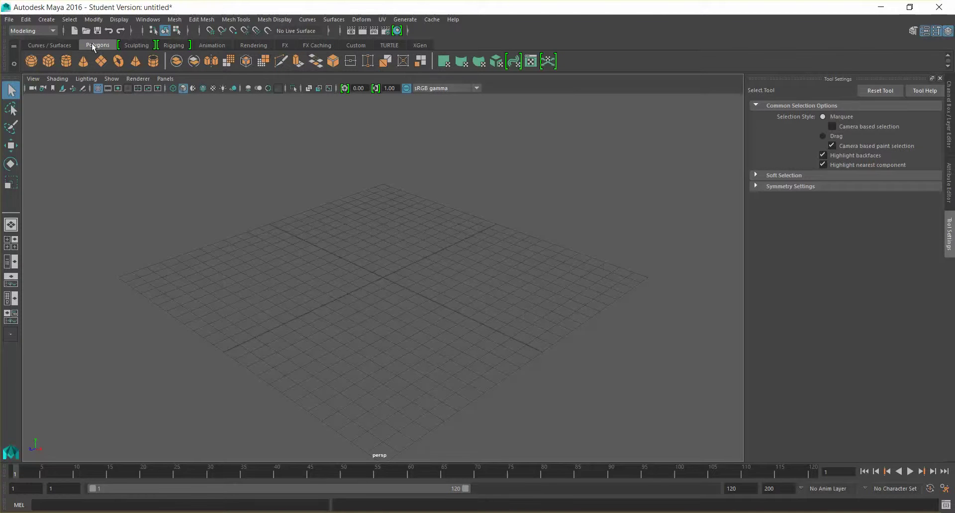
{"action": "left_click", "coordinate": [32, 59]}
{"action": "left_click_drag", "start_coordinate": [423, 266], "coordinate": [418, 317], "text": "alt"}
{"action": "left_click_drag", "start_coordinate": [443, 259], "coordinate": [407, 267], "text": "alt"}
{"action": "left_click", "coordinate": [456, 267]}
{"action": "scroll", "coordinate": [456, 267], "scroll_direction": "up", "scroll_amount": 4}
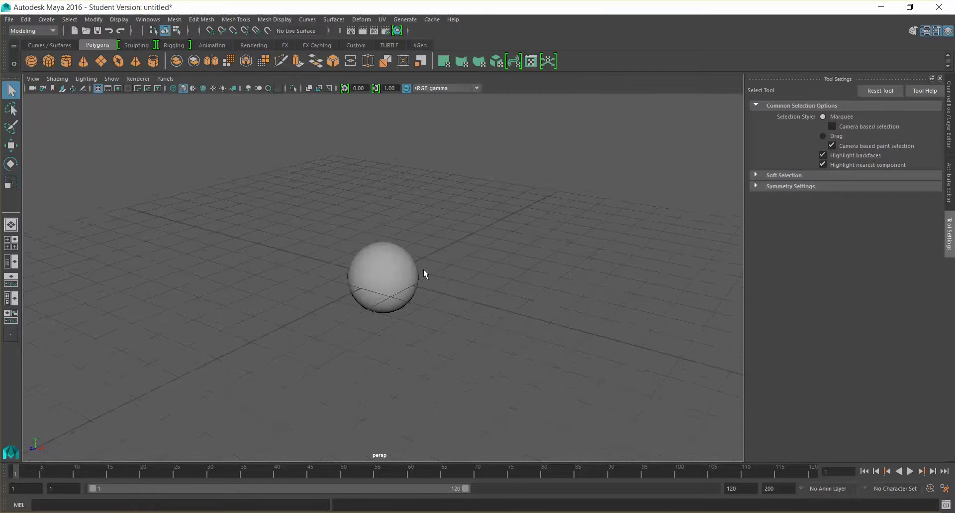
{"action": "key", "text": "w"}
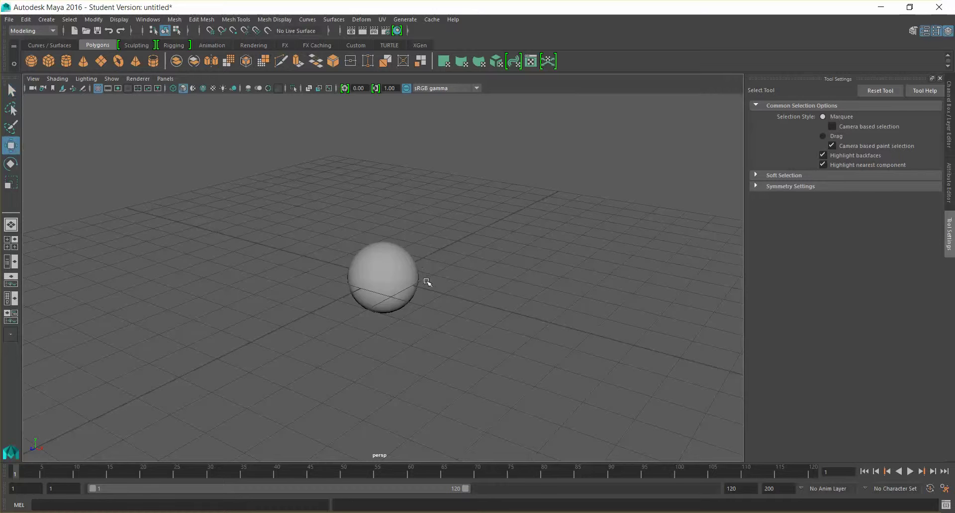
Step: Lift the sphere along Y above the grid to Translate Y 2.977
{"action": "left_click", "coordinate": [381, 245]}
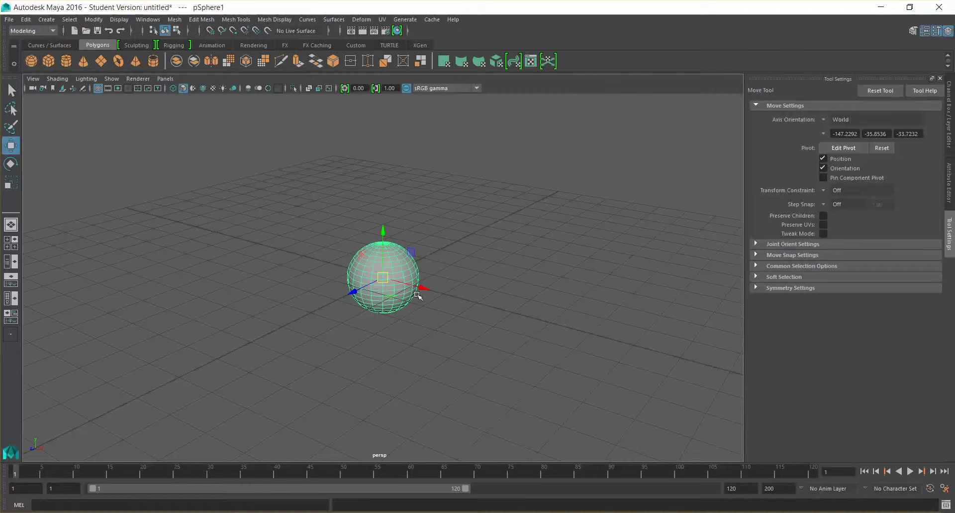
{"action": "left_click", "coordinate": [384, 240]}
{"action": "middle_click_drag", "start_coordinate": [384, 192], "coordinate": [404, 126]}
{"action": "left_click_drag", "start_coordinate": [499, 224], "coordinate": [545, 254], "text": "alt"}
{"action": "left_click", "coordinate": [949, 113]}
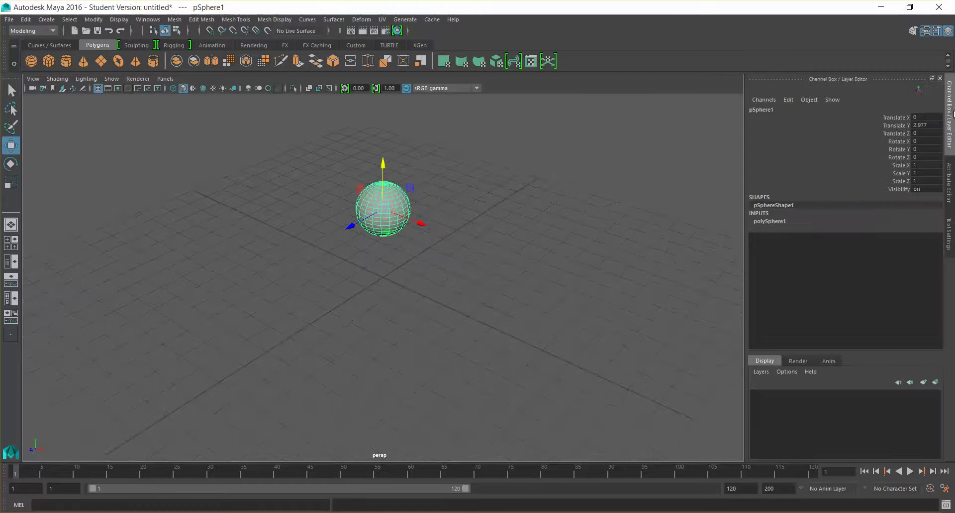
{"action": "left_click", "coordinate": [929, 125]}
Step: Rename the sphere to Ball_1 in the Channel Box
{"action": "double_click", "coordinate": [772, 111]}
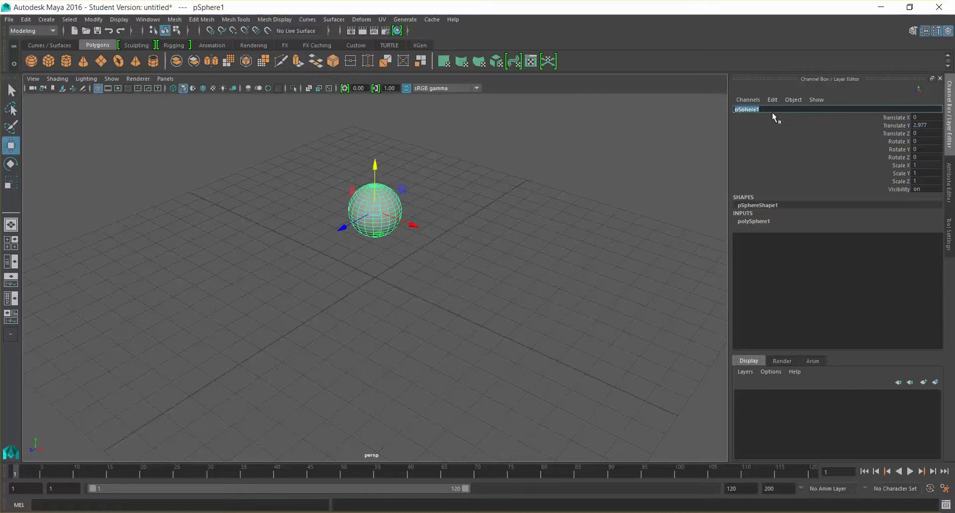
{"action": "type", "text": "Ball 1"}
{"action": "key", "text": "Return"}
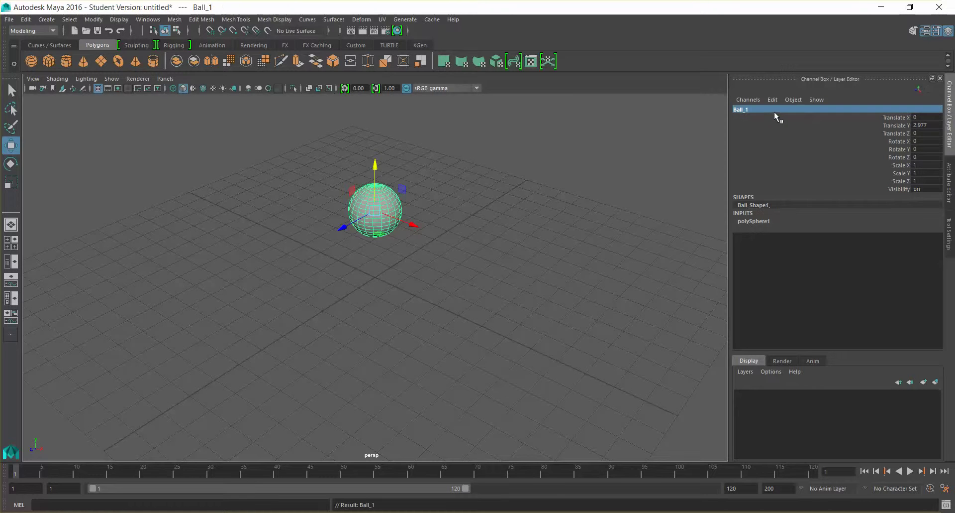
Step: Freeze Ball_1's transformations so its translate values read 0
{"action": "left_click", "coordinate": [96, 23]}
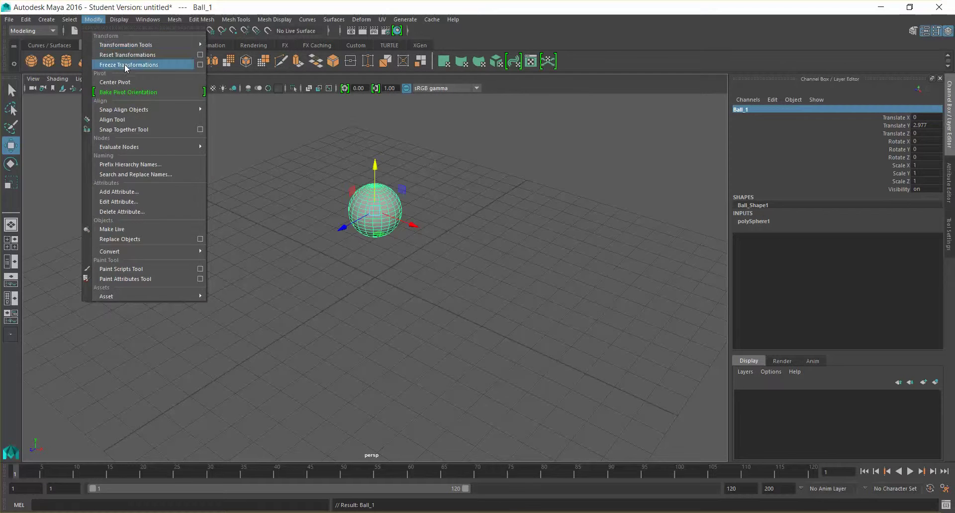
{"action": "left_click", "coordinate": [125, 65]}
{"action": "left_click", "coordinate": [504, 260]}
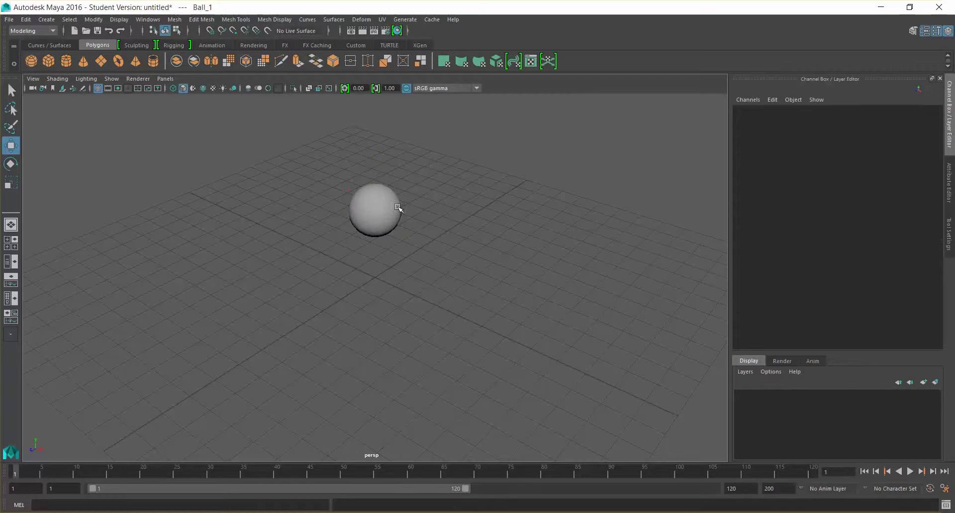
{"action": "left_click", "coordinate": [376, 196]}
{"action": "mouse_move", "coordinate": [389, 279]}
{"action": "left_mouse_down", "text": "alt"}
{"action": "mouse_move", "coordinate": [469, 228]}
{"action": "mouse_move", "coordinate": [446, 298]}
{"action": "mouse_move", "coordinate": [382, 265]}
{"action": "mouse_move", "coordinate": [389, 275]}
{"action": "left_mouse_up", "text": "alt"}
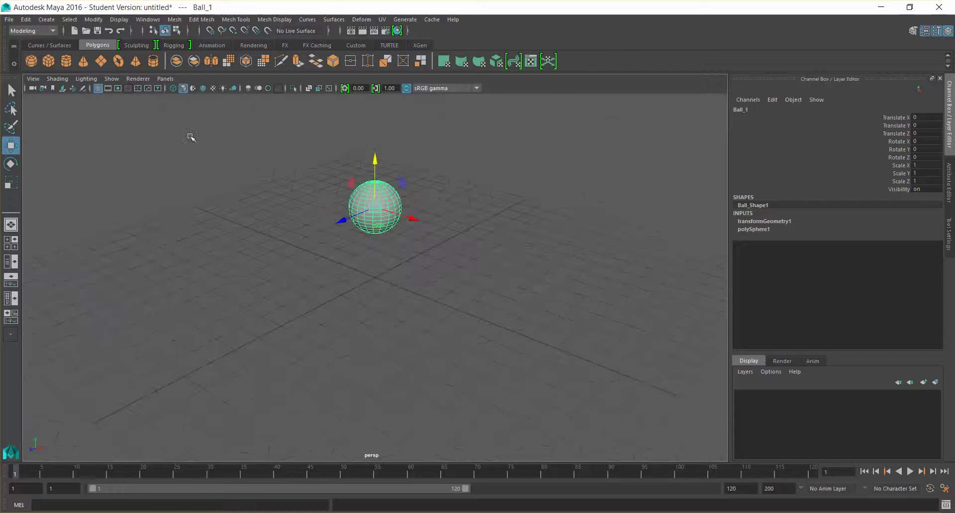
Step: Hide the viewport grid and recentre the view on the sphere
{"action": "left_click", "coordinate": [99, 89]}
{"action": "left_click", "coordinate": [429, 256]}
{"action": "middle_click_drag", "start_coordinate": [422, 179], "coordinate": [436, 215], "text": "alt"}
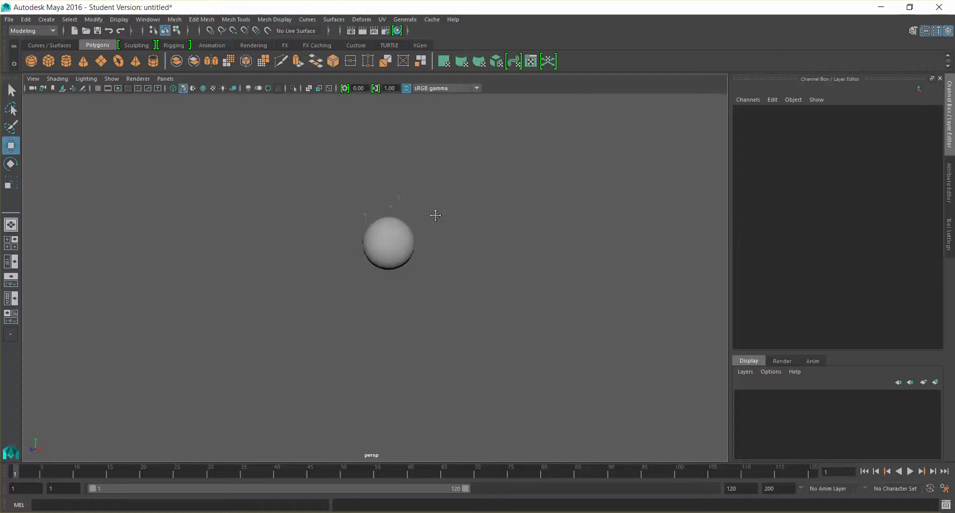
{"action": "left_click_drag", "start_coordinate": [476, 230], "coordinate": [473, 228], "text": "alt"}
Step: Tear off the Create > Lights submenu as a floating window placed beside the viewport
{"action": "left_click", "coordinate": [45, 21]}
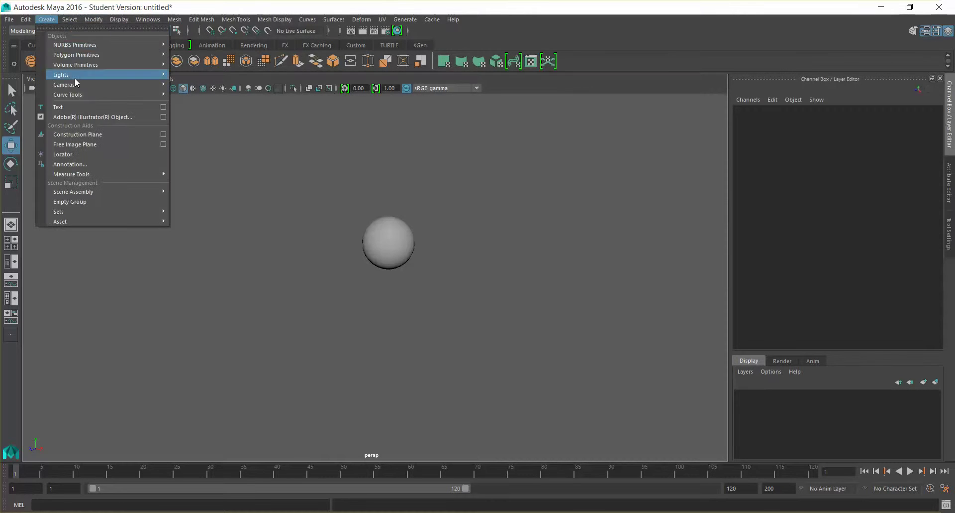
{"action": "mouse_move", "coordinate": [82, 75]}
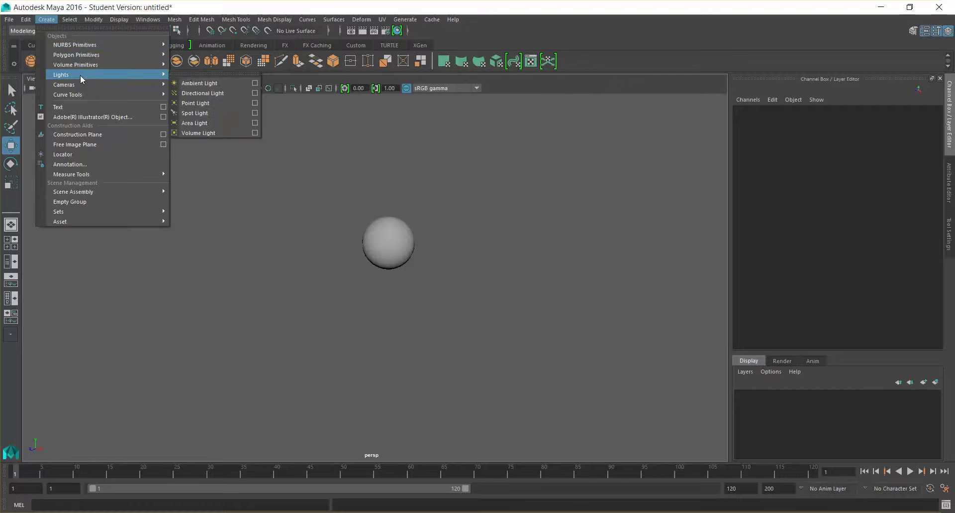
{"action": "left_click", "coordinate": [191, 73]}
{"action": "left_click_drag", "start_coordinate": [215, 71], "coordinate": [581, 221]}
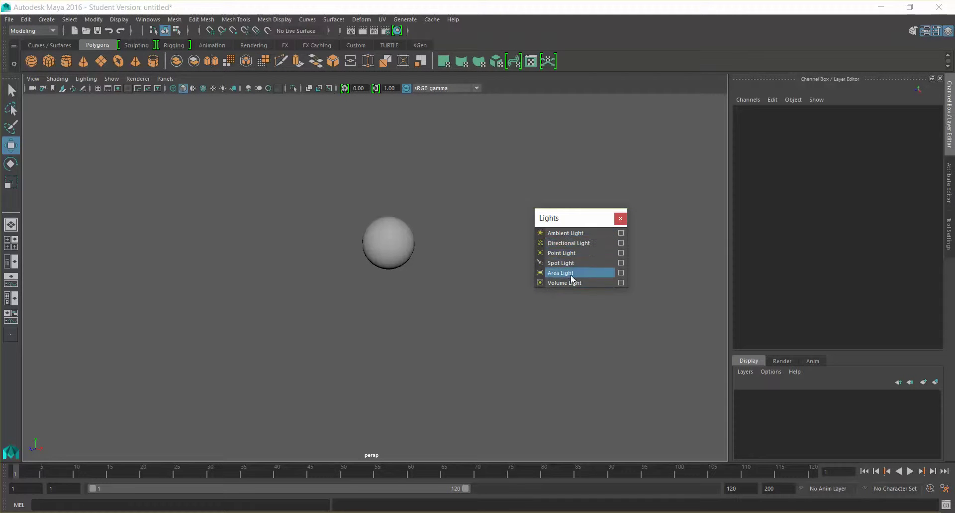
{"action": "left_click_drag", "start_coordinate": [573, 219], "coordinate": [604, 201]}
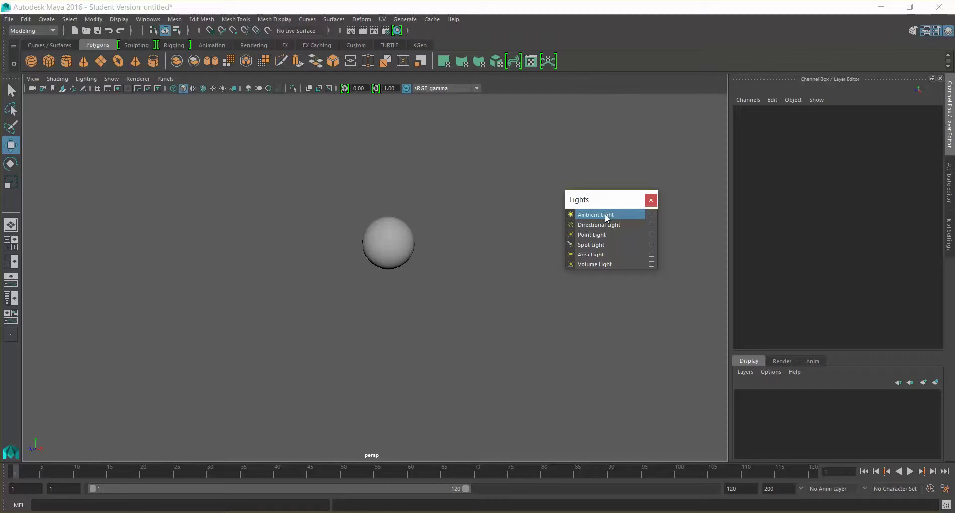
{"action": "left_click", "coordinate": [222, 90]}
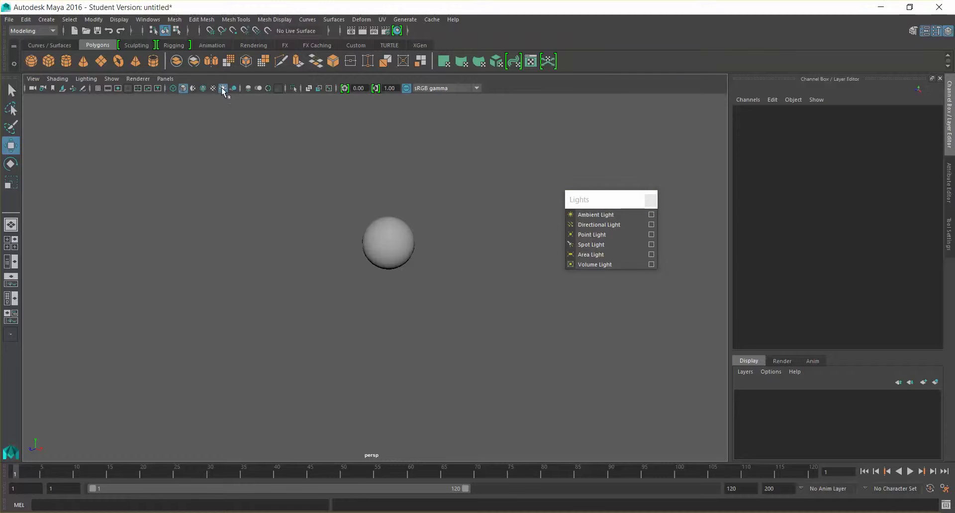
Step: Enable Use All Lights, add an ambient light at X 3.548, Y 6.516, and render the frame
{"action": "left_click", "coordinate": [223, 88]}
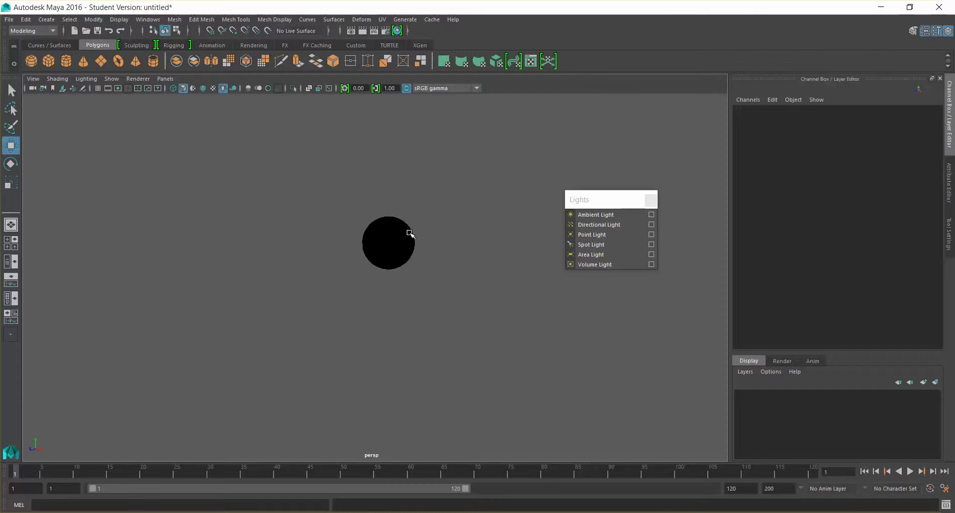
{"action": "left_click", "coordinate": [596, 218]}
{"action": "left_click_drag", "start_coordinate": [388, 272], "coordinate": [368, 103]}
{"action": "left_click_drag", "start_coordinate": [454, 209], "coordinate": [473, 217], "text": "alt"}
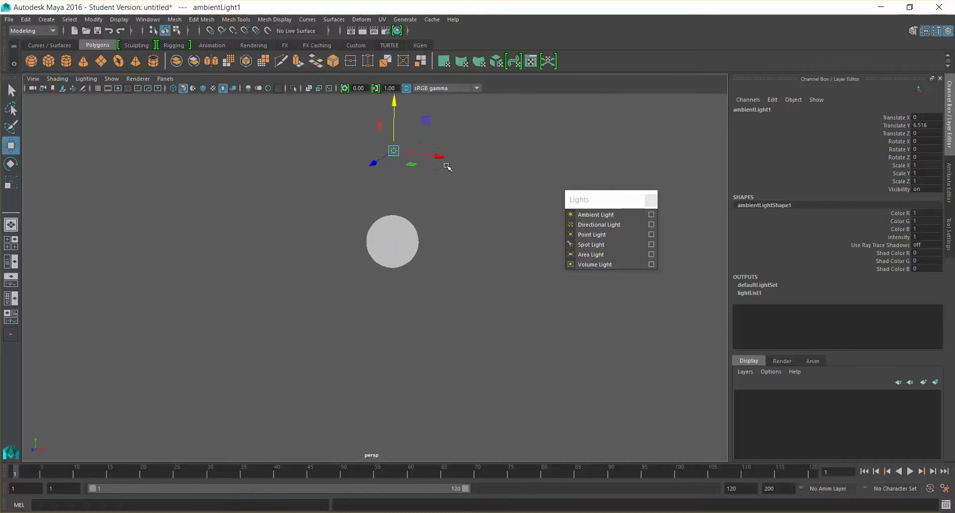
{"action": "left_click_drag", "start_coordinate": [445, 156], "coordinate": [522, 190]}
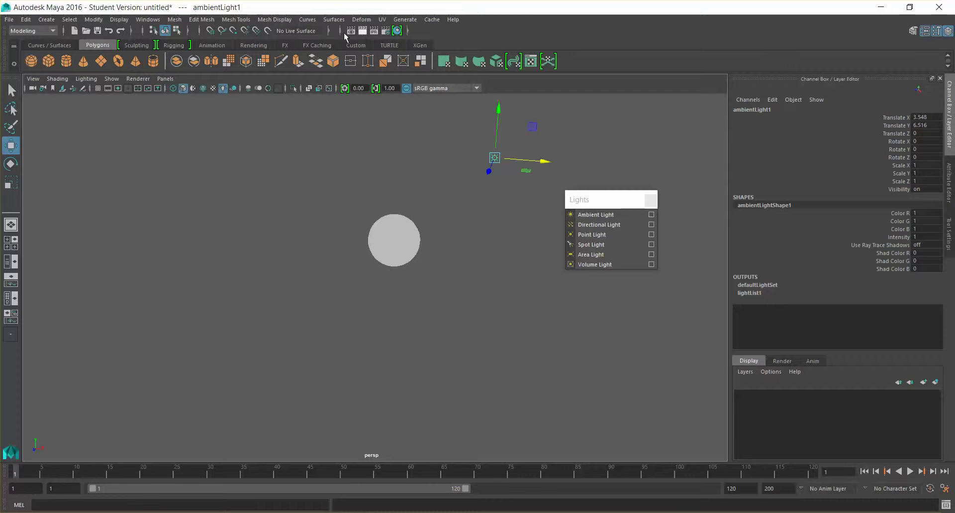
{"action": "left_click", "coordinate": [362, 31]}
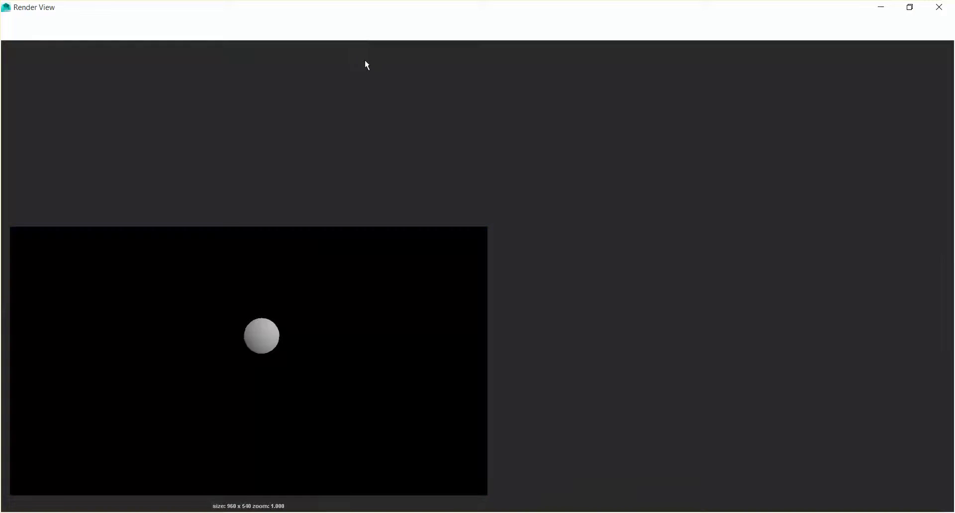
{"action": "scroll", "coordinate": [516, 250], "scroll_direction": "up", "scroll_amount": 5}
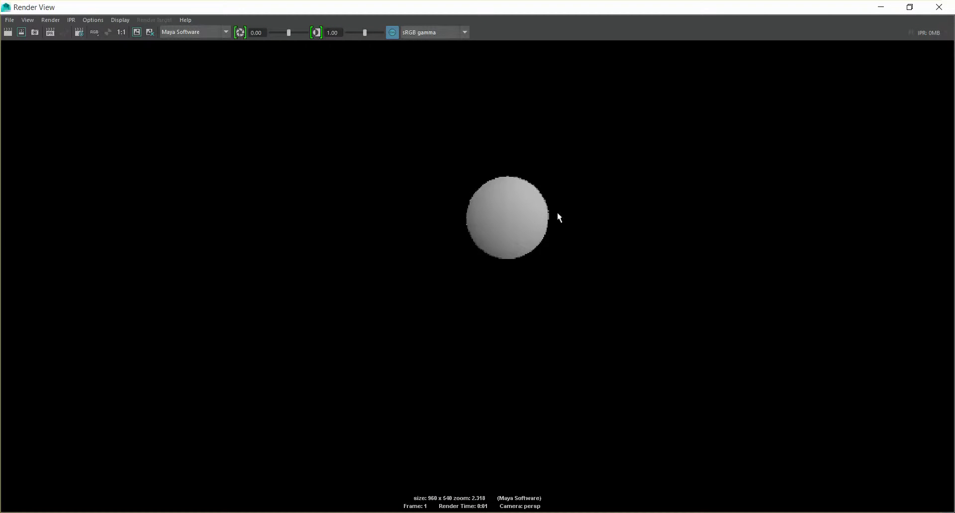
{"action": "scroll", "coordinate": [530, 211], "scroll_direction": "down", "scroll_amount": 3}
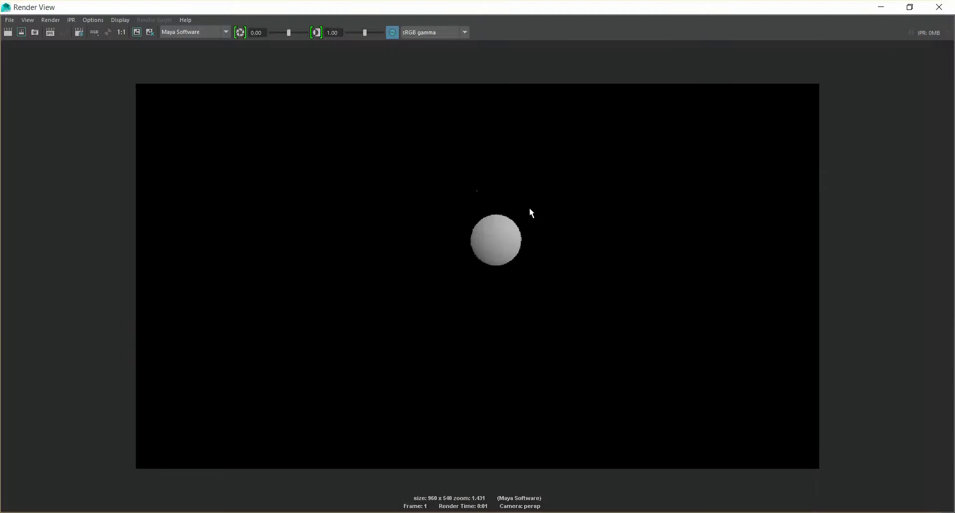
{"action": "scroll", "coordinate": [497, 239], "scroll_direction": "down", "scroll_amount": 1}
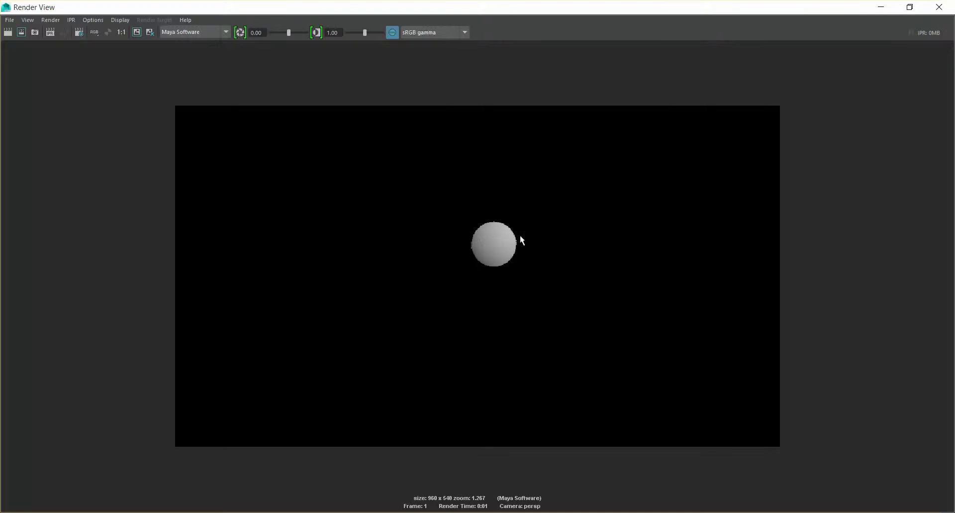
{"action": "left_click", "coordinate": [881, 7]}
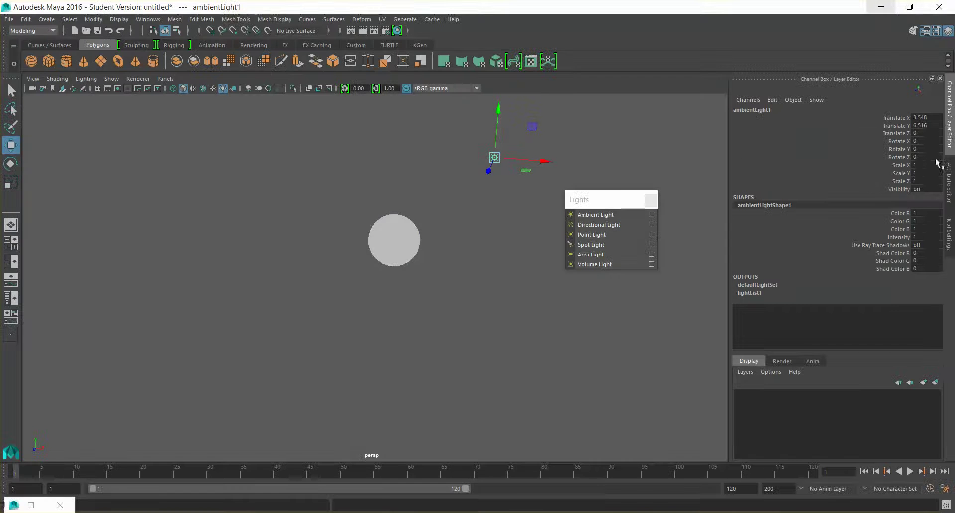
Step: Set ambientLightShape1 Intensity to 0.5 in the Attribute Editor
{"action": "left_click", "coordinate": [951, 183]}
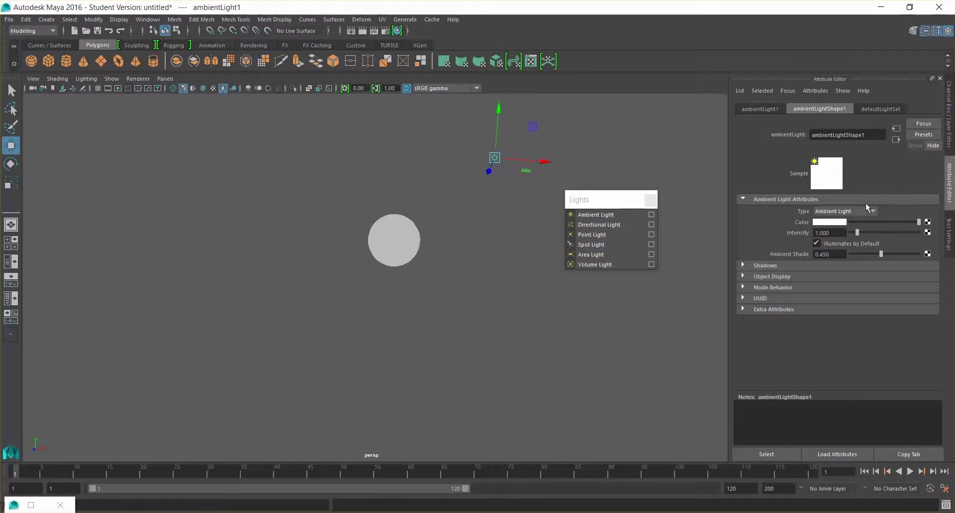
{"action": "left_click_drag", "start_coordinate": [839, 231], "coordinate": [807, 231]}
{"action": "left_click", "coordinate": [836, 232]}
{"action": "left_click_drag", "start_coordinate": [822, 232], "coordinate": [816, 233]}
{"action": "type", "text": "0.5"}
{"action": "key", "text": "Return"}
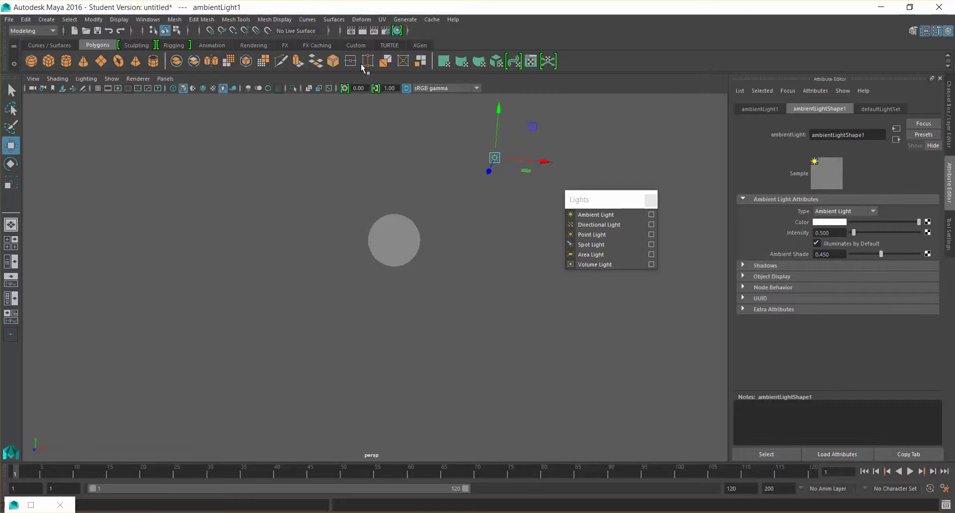
Step: Check the viewport lighting and Shading options, then render a fresh frame
{"action": "left_click", "coordinate": [234, 89]}
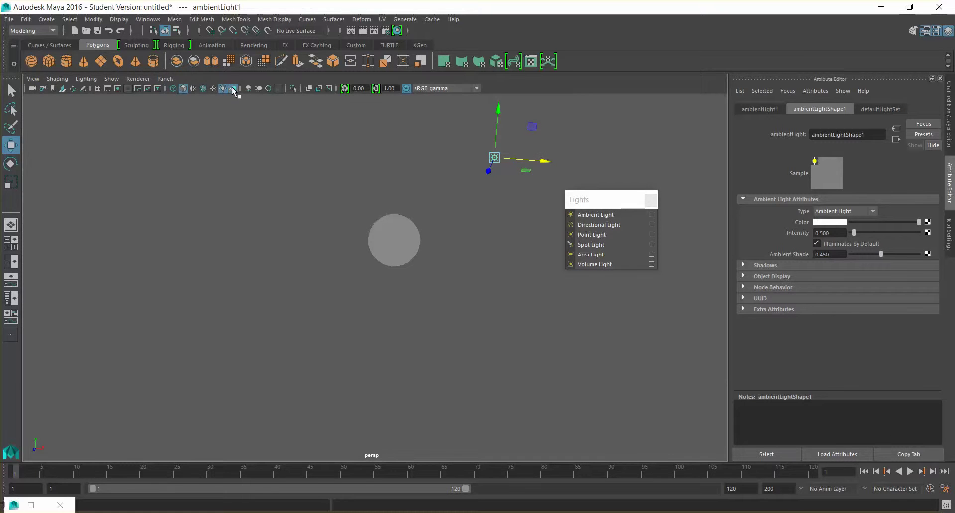
{"action": "left_click", "coordinate": [57, 79]}
{"action": "left_click", "coordinate": [94, 274]}
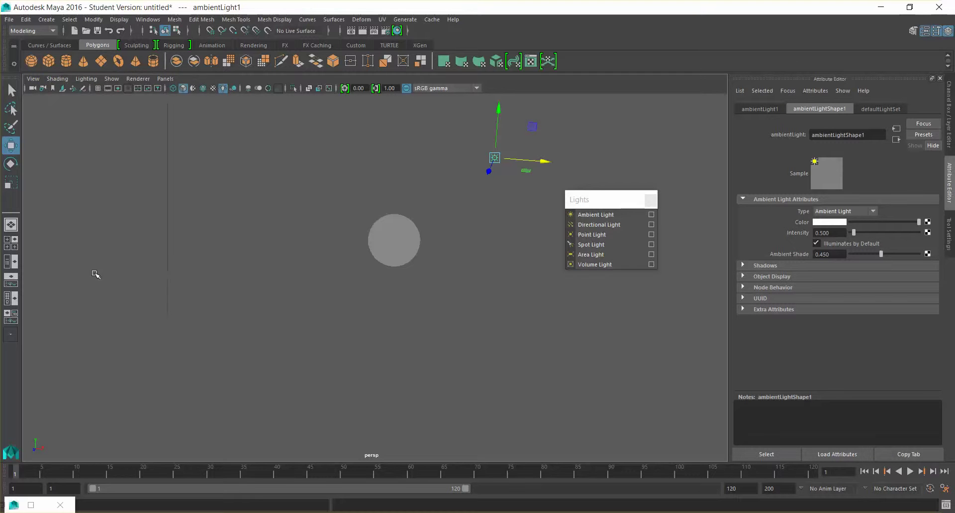
{"action": "left_click", "coordinate": [58, 78]}
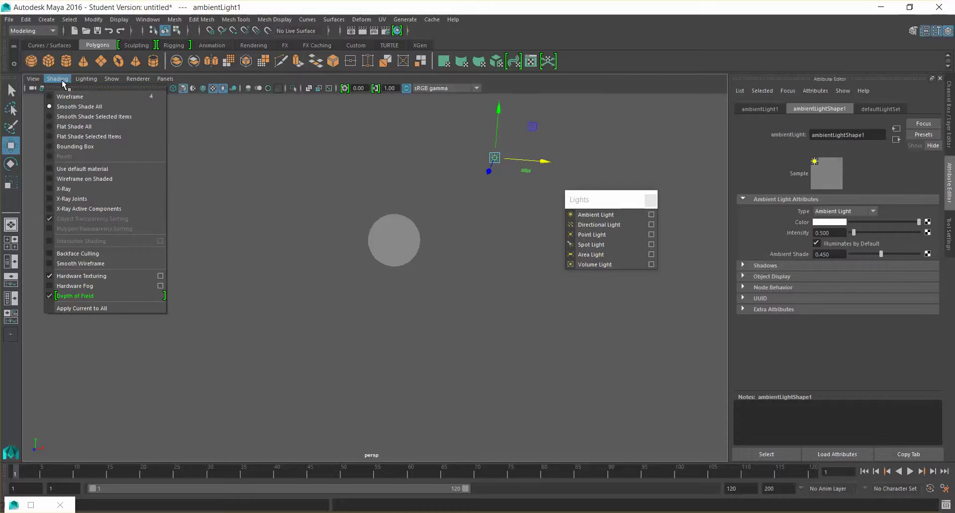
{"action": "left_click", "coordinate": [62, 81]}
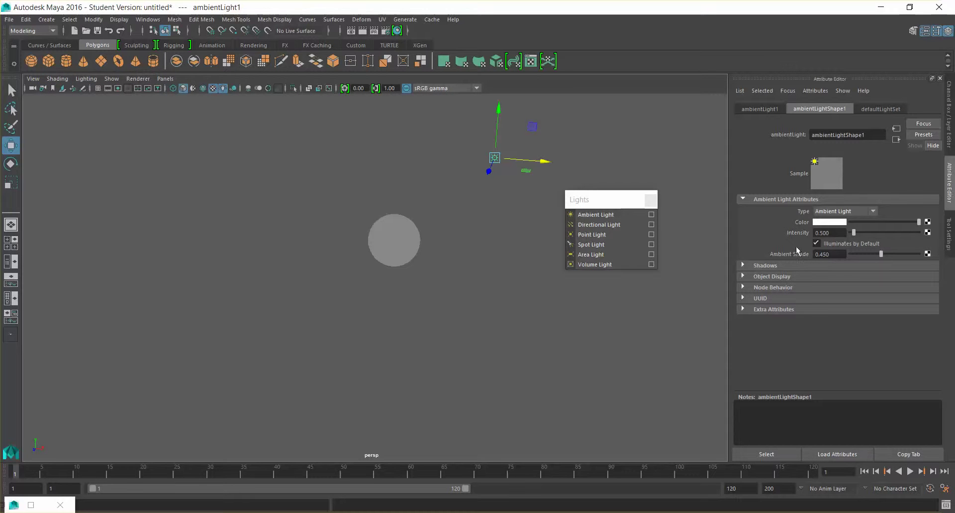
{"action": "left_click", "coordinate": [363, 31]}
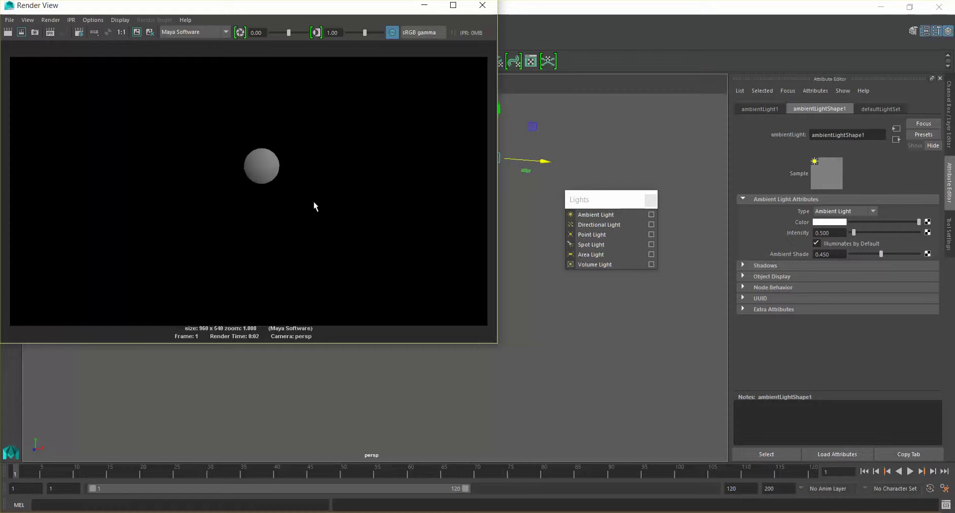
Step: Keep Maya Software as the renderer and minimize the Render View
{"action": "left_click", "coordinate": [199, 35]}
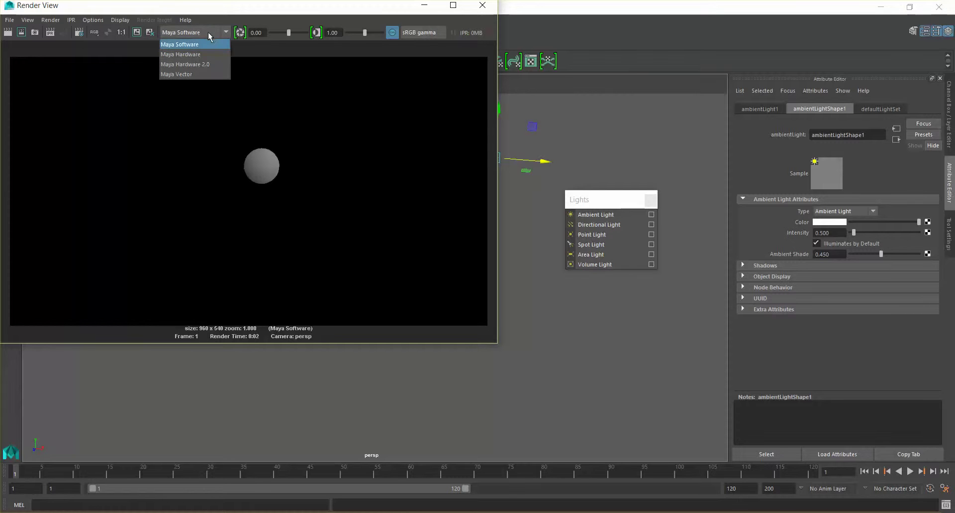
{"action": "left_click", "coordinate": [190, 36]}
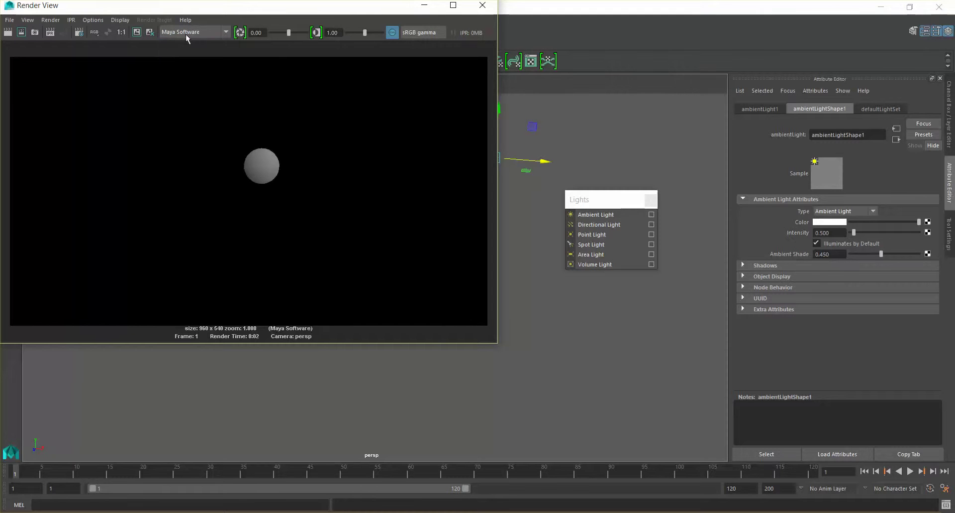
{"action": "left_click", "coordinate": [431, 6]}
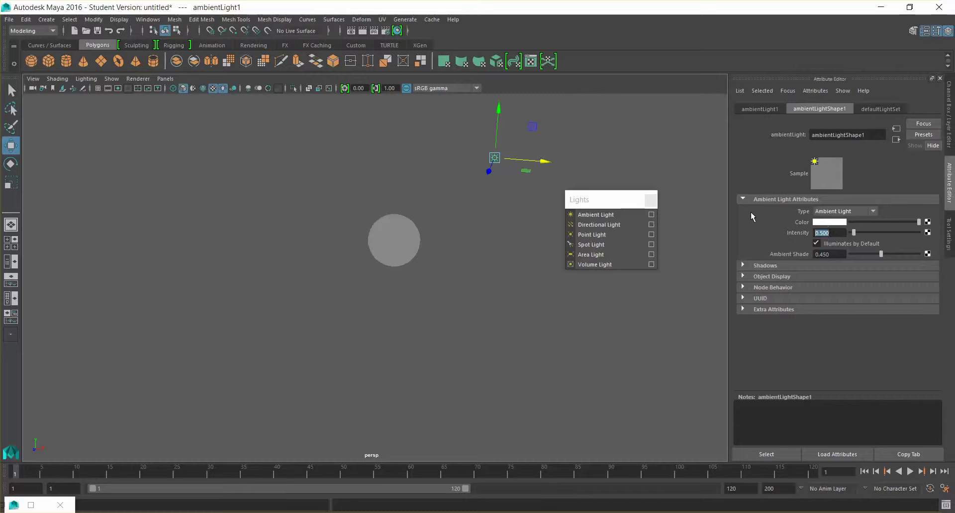
Step: Set the ambient light Intensity to 0.2 and re-render the frame
{"action": "type", "text": "0.5"}
{"action": "key", "text": "BackSpace"}
{"action": "type", "text": "2"}
{"action": "key", "text": "Return"}
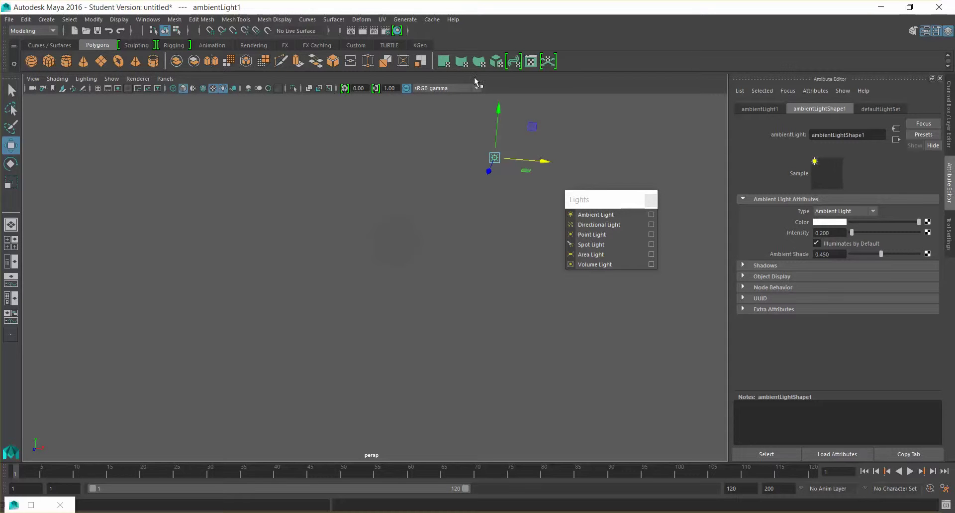
{"action": "left_click", "coordinate": [351, 31]}
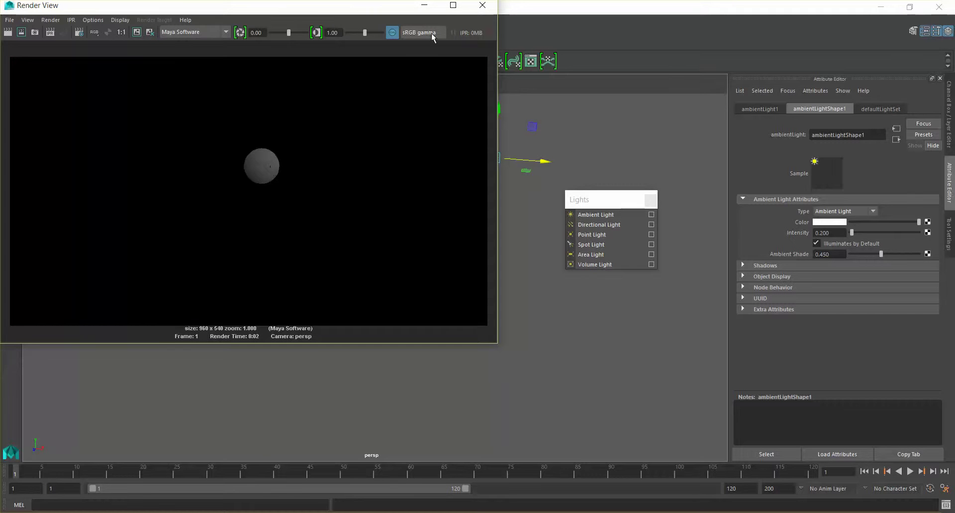
Step: Light the viewport with the scene lights and show textures, reframing the sphere
{"action": "left_click", "coordinate": [425, 5]}
{"action": "left_click_drag", "start_coordinate": [485, 253], "coordinate": [492, 276], "text": "alt"}
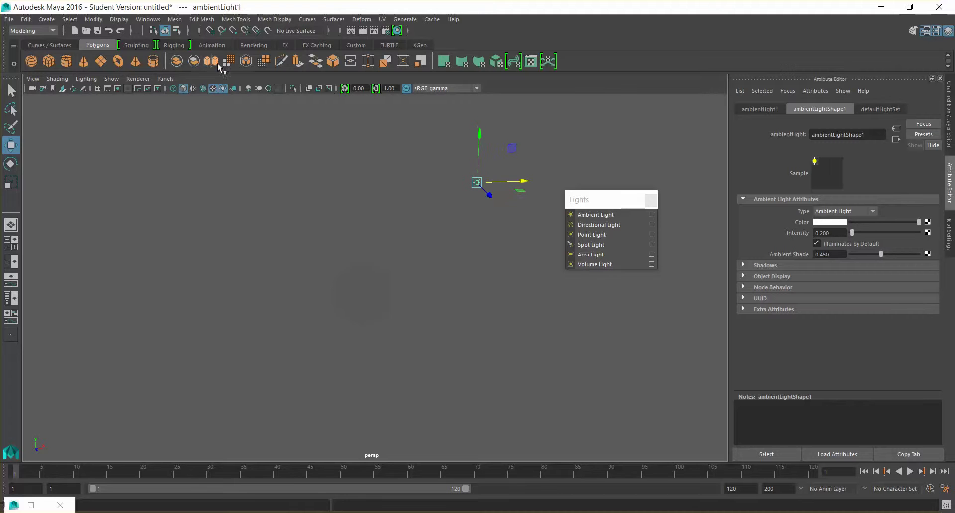
{"action": "left_click", "coordinate": [223, 89]}
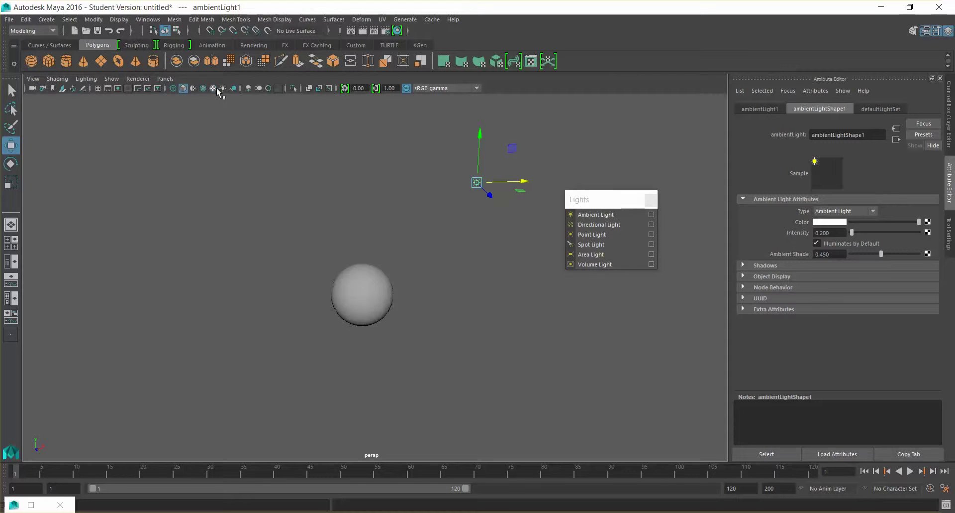
{"action": "left_click", "coordinate": [213, 88]}
{"action": "left_click_drag", "start_coordinate": [431, 316], "coordinate": [472, 293], "text": "alt"}
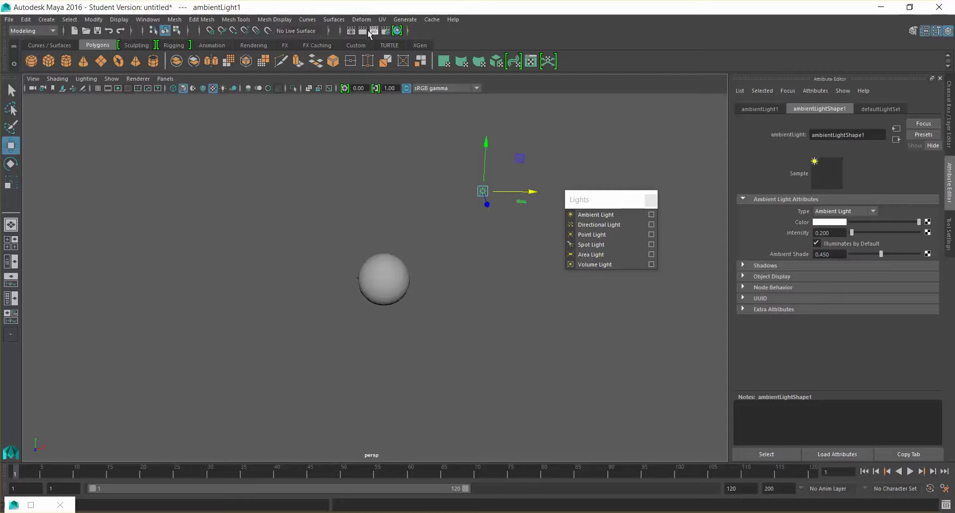
Step: Restore the Render View and start saving the image as JPEG, then cancel
{"action": "left_click", "coordinate": [31, 504]}
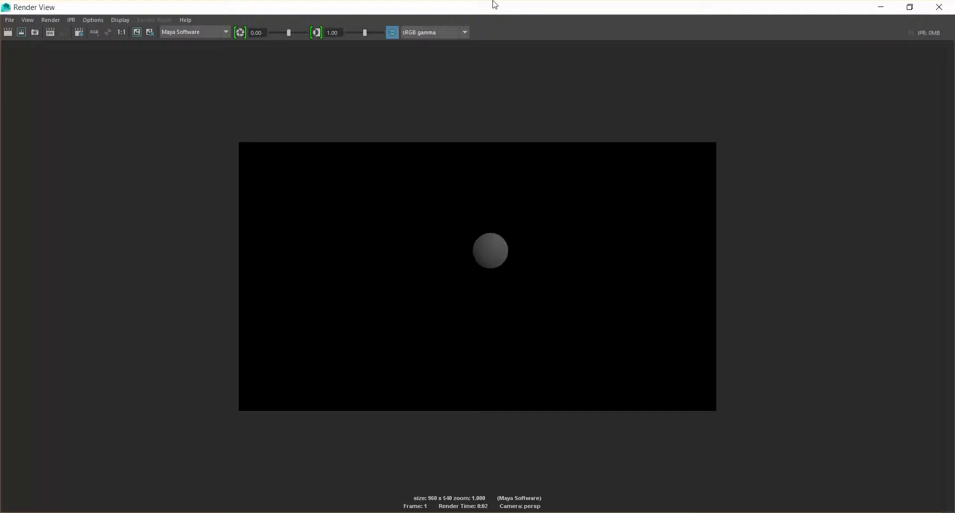
{"action": "left_click_drag", "start_coordinate": [496, 13], "coordinate": [405, 78]}
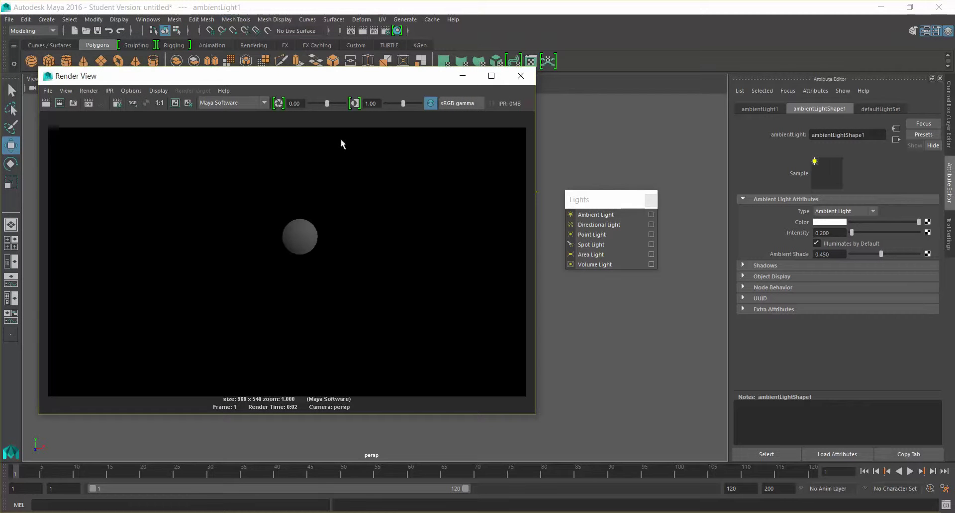
{"action": "left_click", "coordinate": [47, 91]}
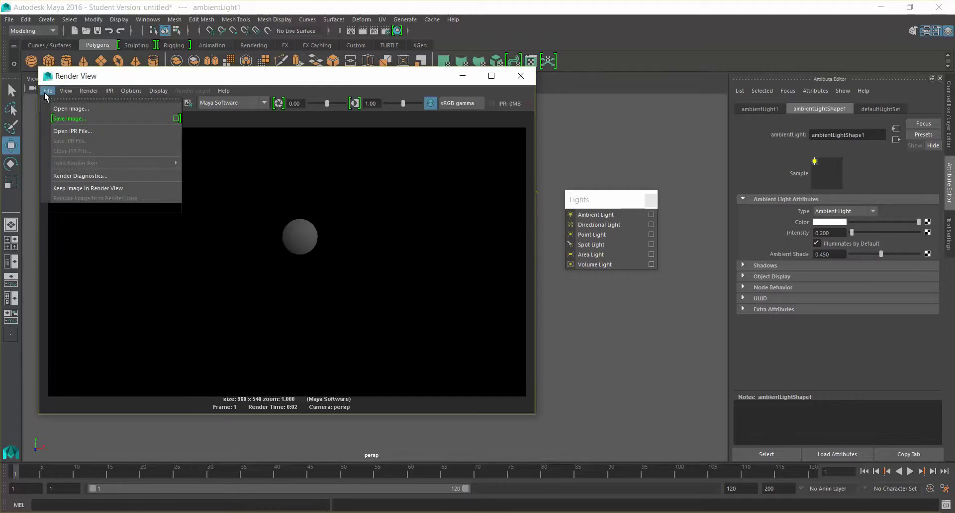
{"action": "left_click", "coordinate": [73, 119]}
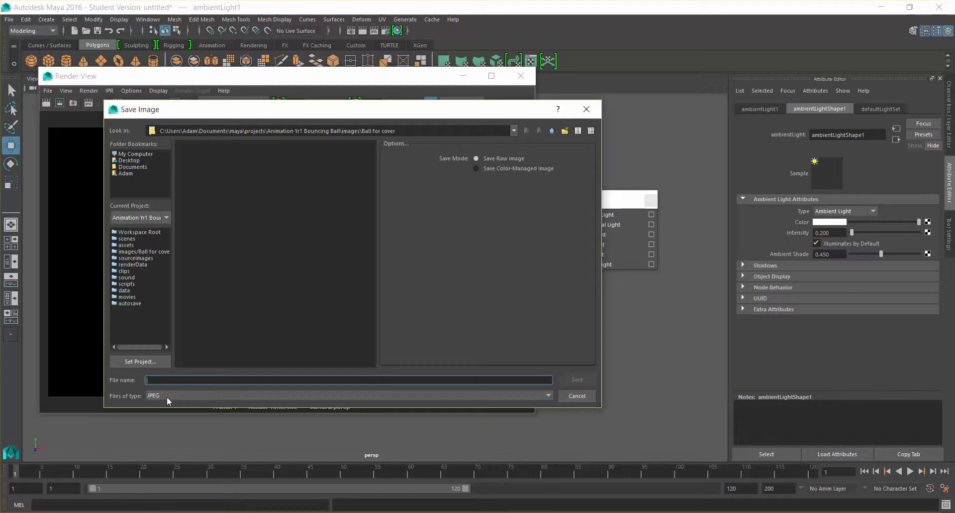
{"action": "left_click", "coordinate": [167, 396]}
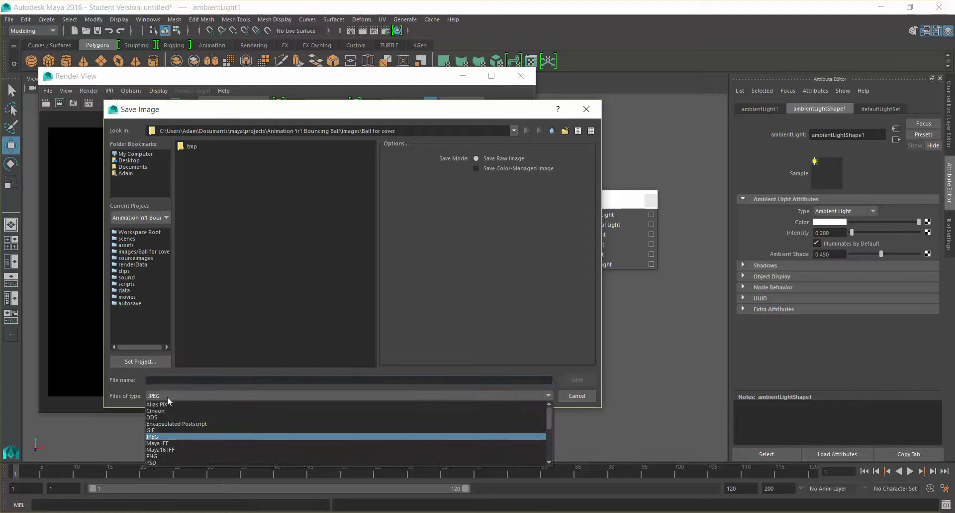
{"action": "left_click", "coordinate": [172, 394]}
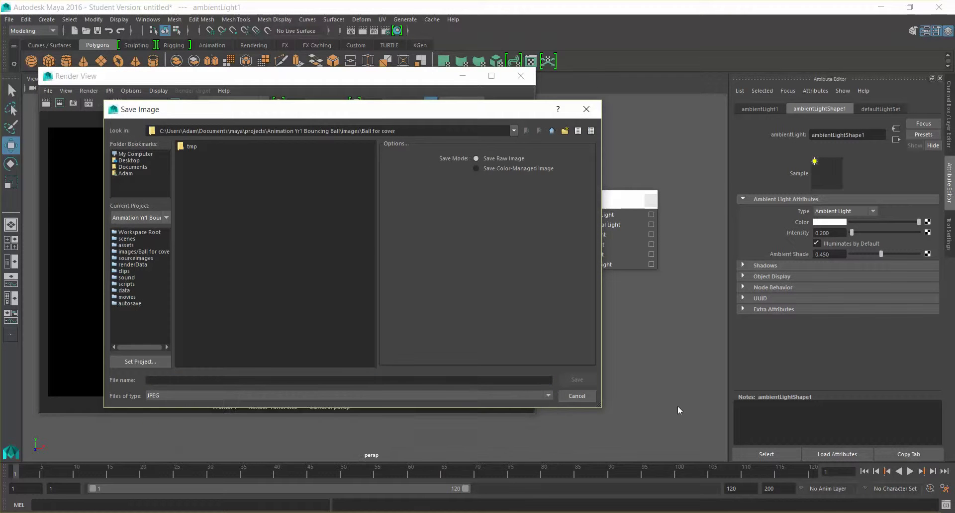
{"action": "left_click", "coordinate": [577, 396]}
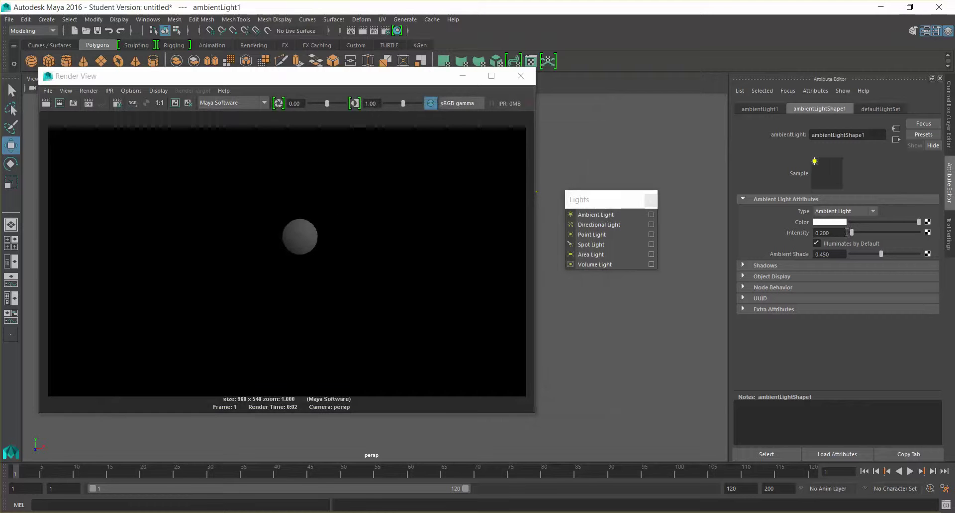
Step: Set Ambient Shade to 0.2, re-render, and start an IPR render
{"action": "left_click_drag", "start_coordinate": [832, 255], "coordinate": [798, 252]}
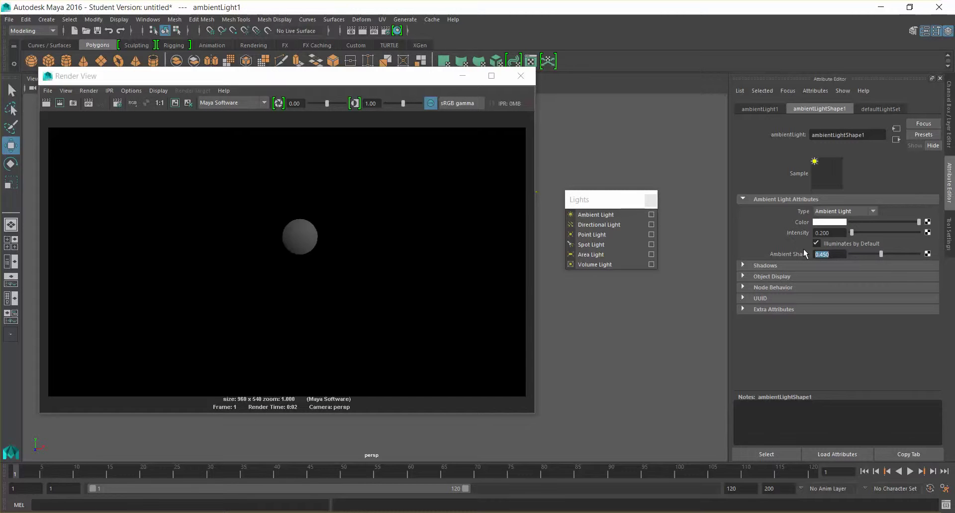
{"action": "type", "text": "0.2"}
{"action": "key", "text": "Return"}
{"action": "left_click", "coordinate": [73, 105]}
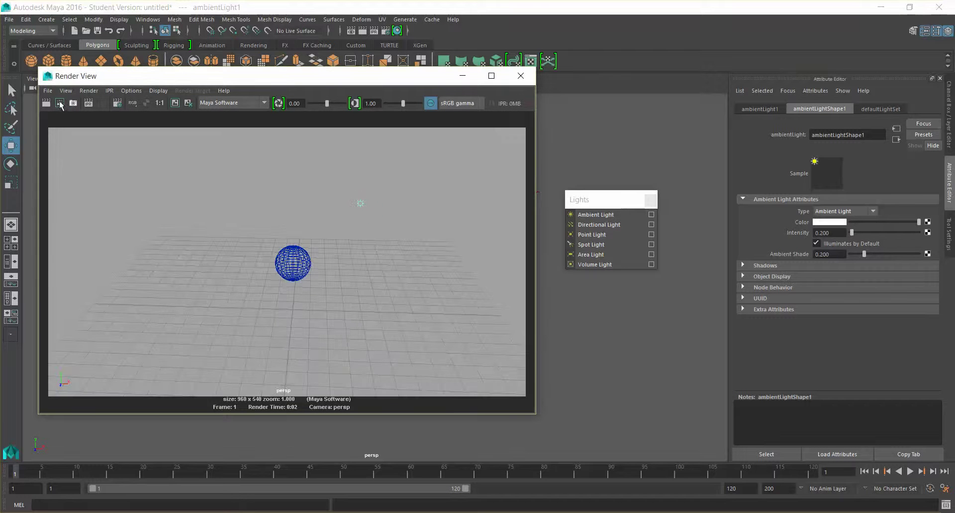
{"action": "left_click", "coordinate": [60, 102]}
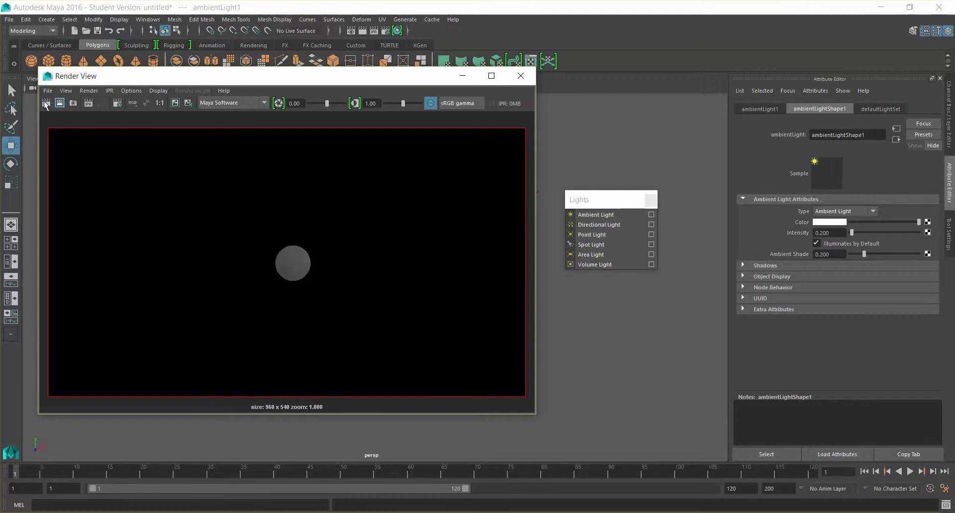
{"action": "left_click", "coordinate": [88, 103]}
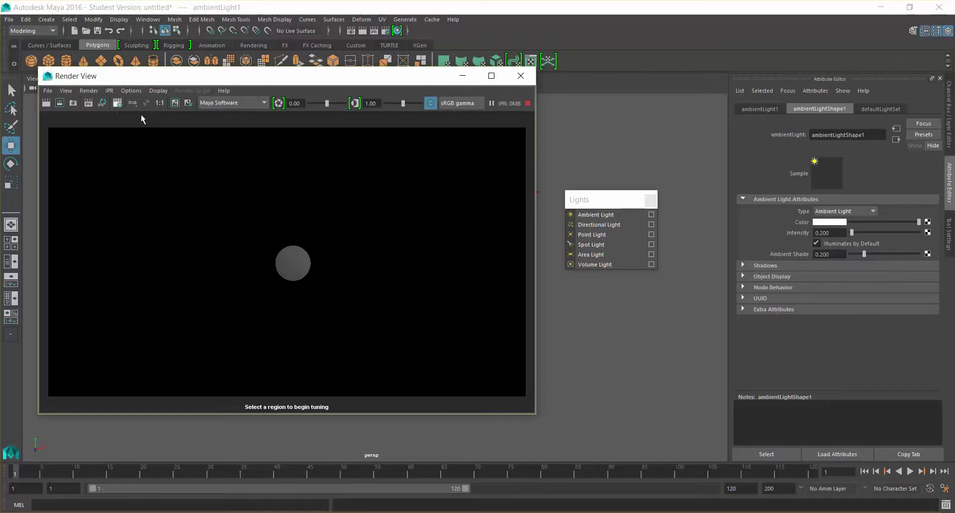
Step: Open the Render Settings window, adjust options, and minimize it
{"action": "left_click", "coordinate": [174, 103]}
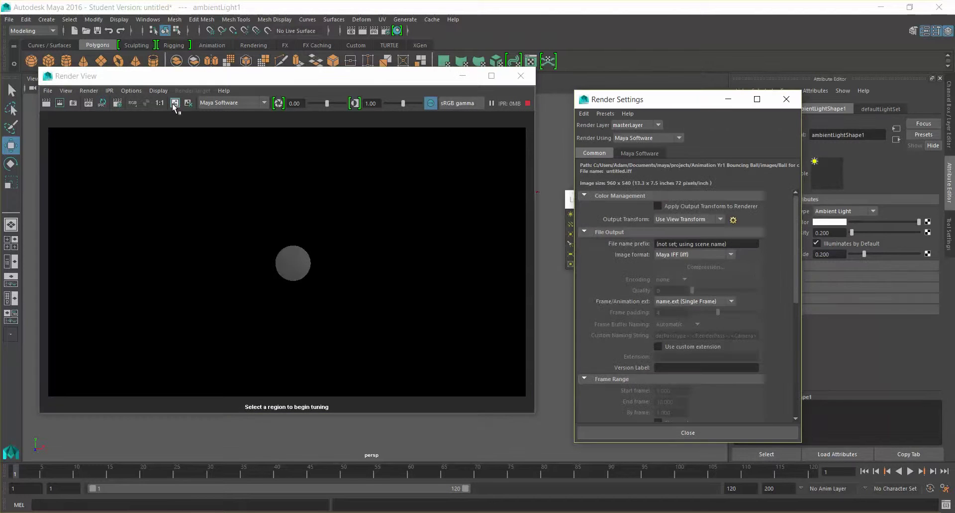
{"action": "left_click", "coordinate": [314, 408]}
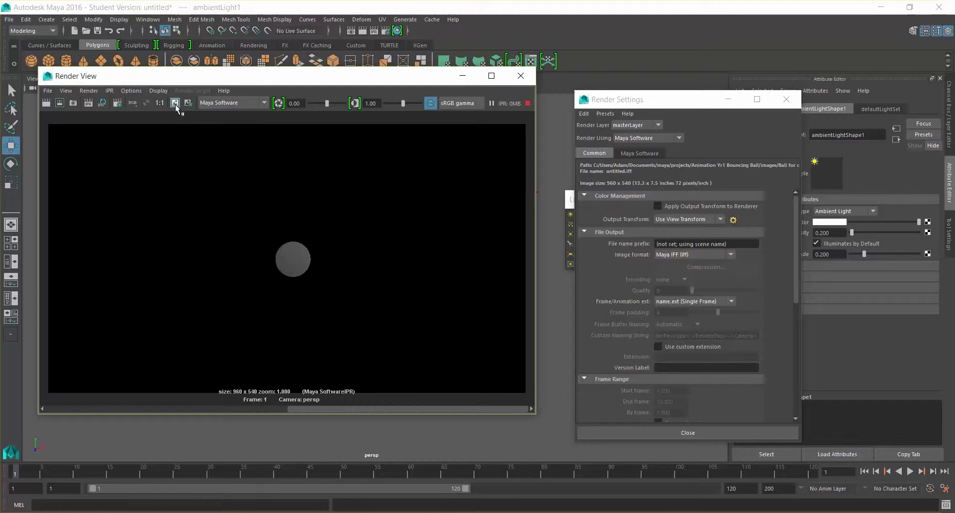
{"action": "left_click", "coordinate": [263, 409]}
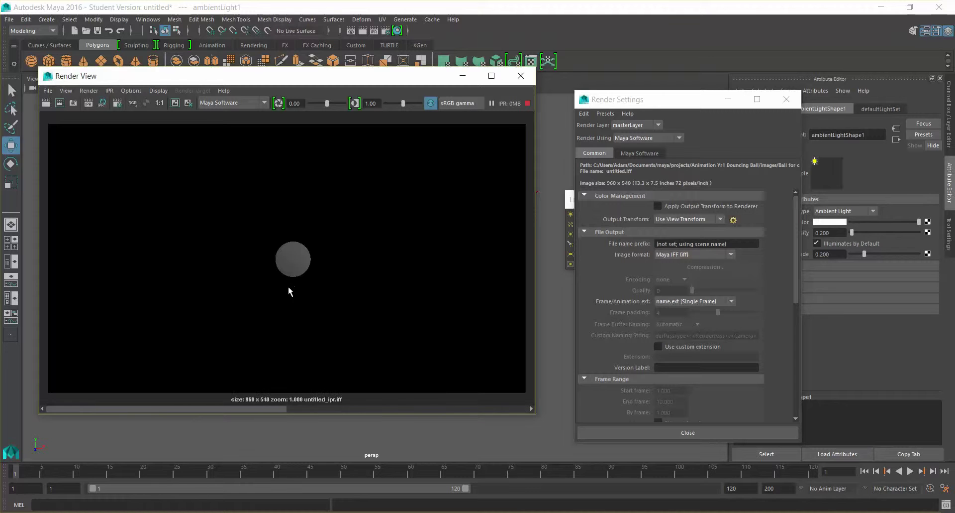
{"action": "left_click", "coordinate": [728, 99]}
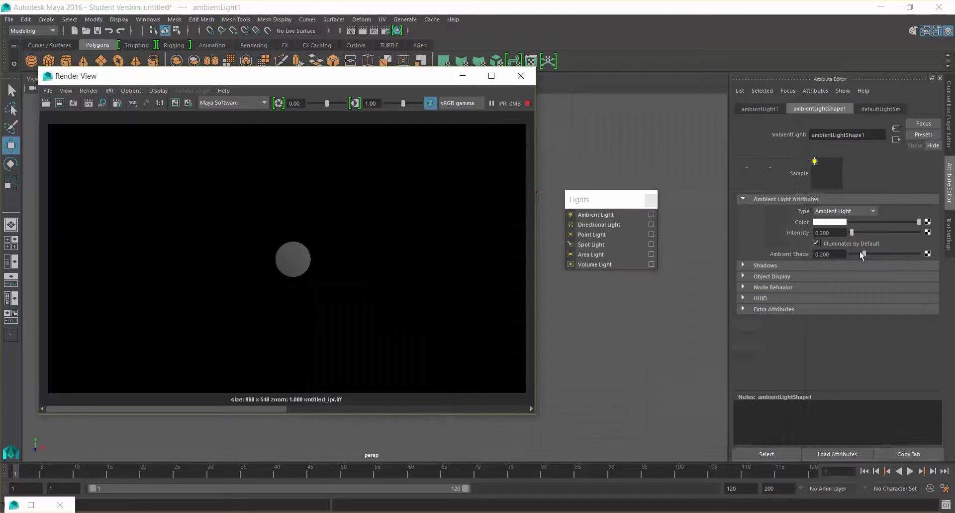
Step: Set Ambient Shade to 0.1 and Intensity to 0.5, re-rendering after each change
{"action": "left_click", "coordinate": [832, 254]}
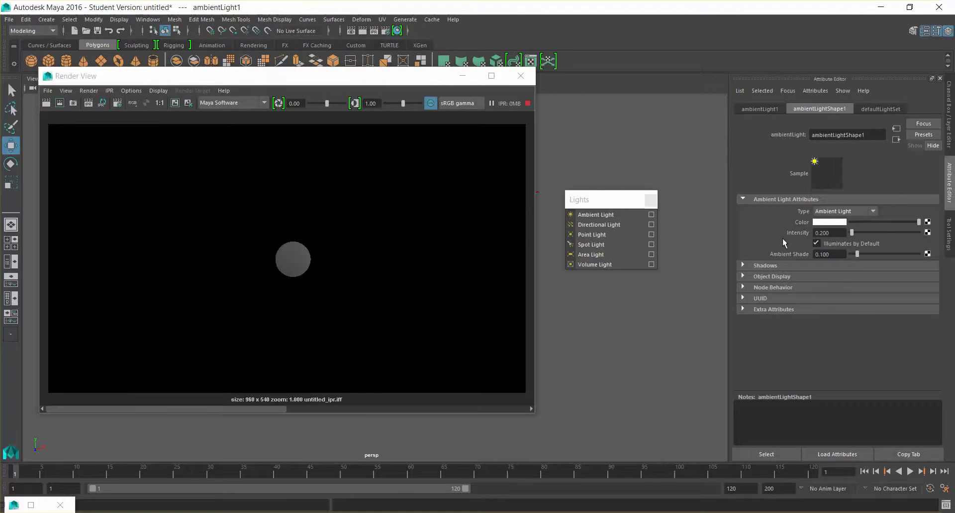
{"action": "left_click", "coordinate": [45, 103]}
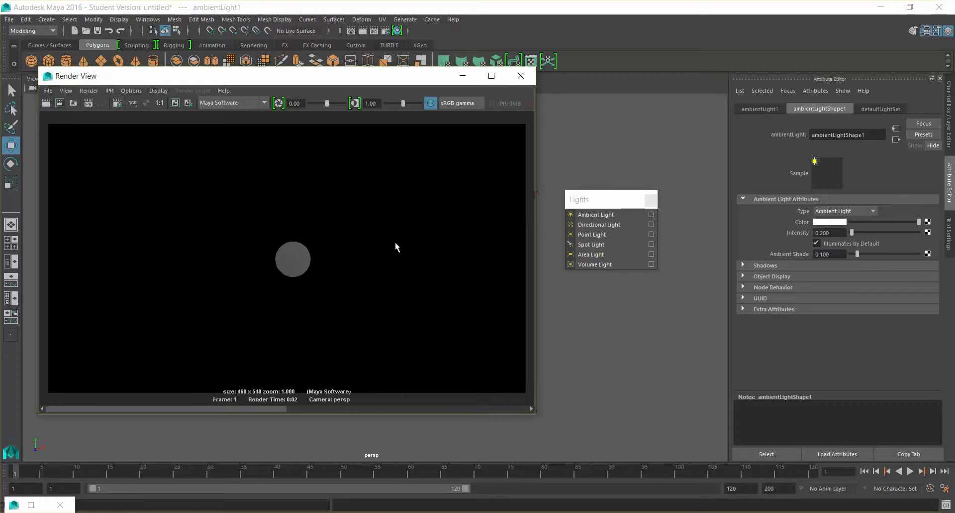
{"action": "left_click", "coordinate": [828, 232]}
{"action": "type", "text": "0."}
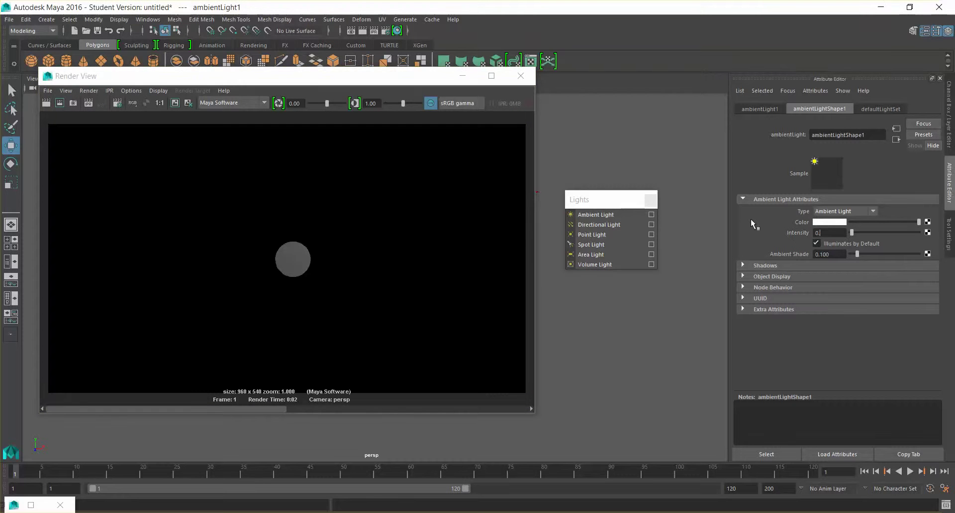
{"action": "type", "text": "5"}
{"action": "key", "text": "Return"}
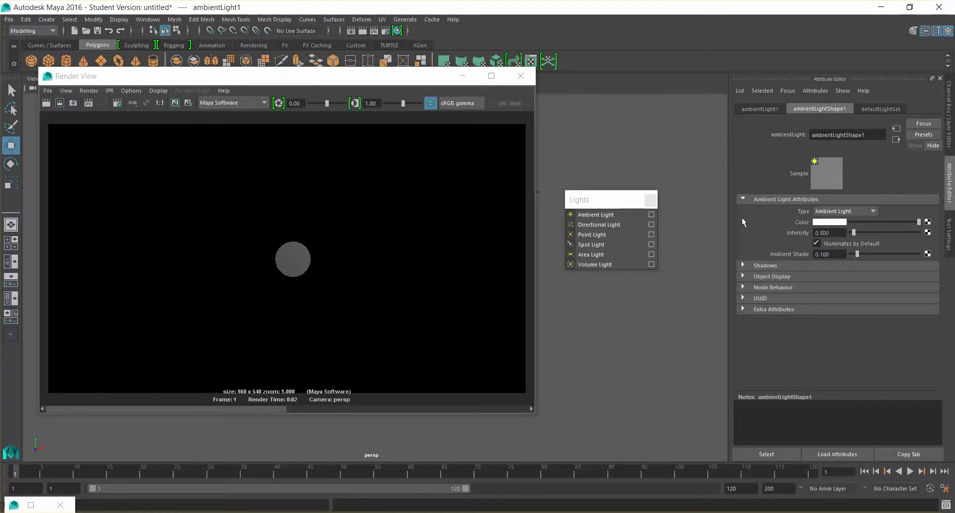
{"action": "left_click", "coordinate": [48, 104]}
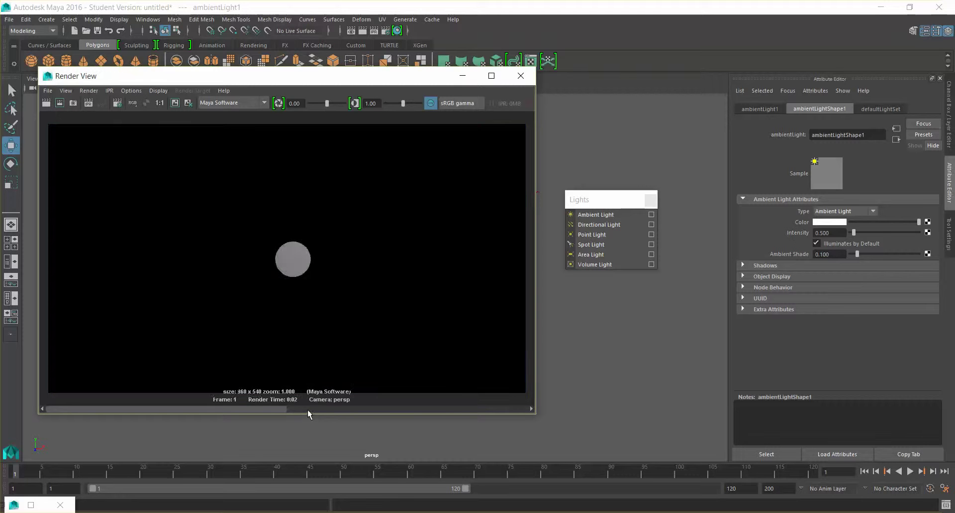
Step: Shift the Render View slightly right and open the light type list
{"action": "left_click", "coordinate": [295, 408]}
{"action": "left_click", "coordinate": [272, 407]}
{"action": "left_click_drag", "start_coordinate": [397, 78], "coordinate": [459, 83]}
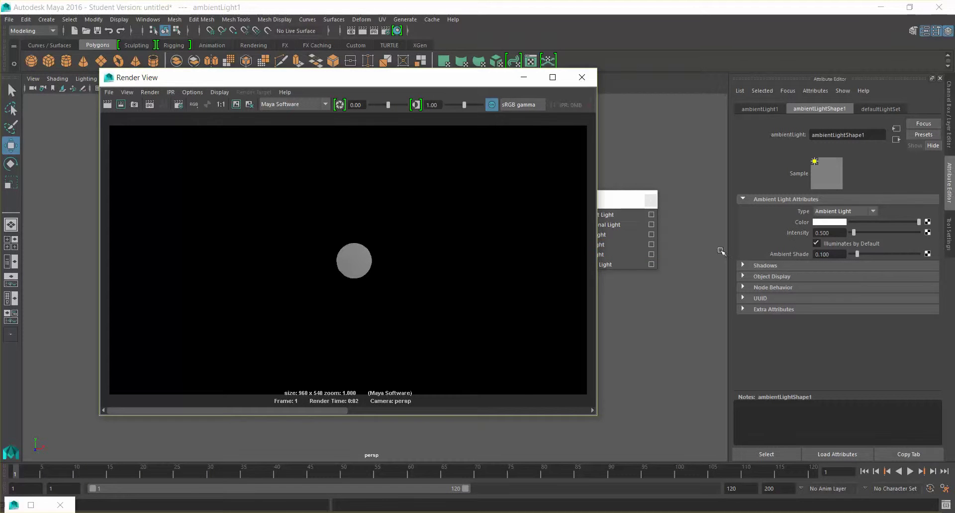
{"action": "left_click", "coordinate": [834, 212]}
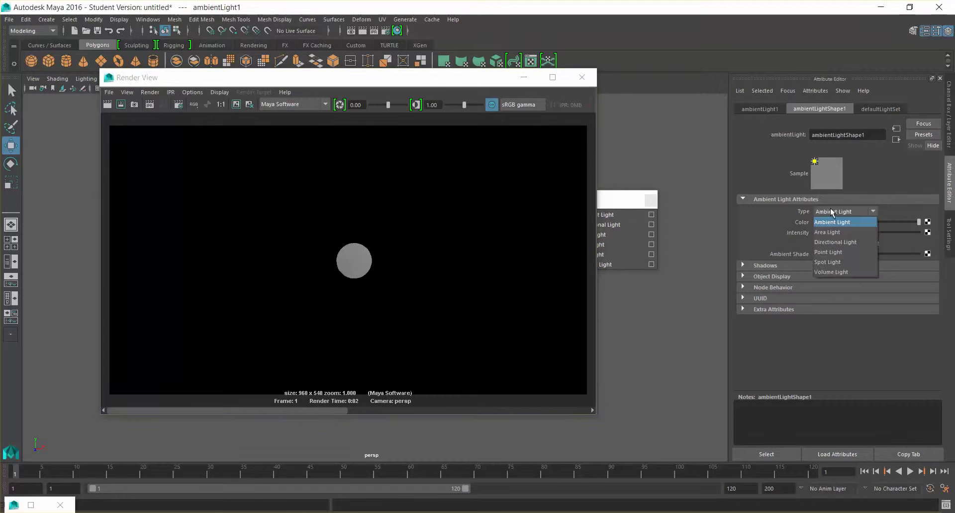
Step: Change the light type to Directional and move the Render View off the sphere
{"action": "left_click", "coordinate": [847, 244]}
{"action": "left_click_drag", "start_coordinate": [486, 79], "coordinate": [482, 309]}
{"action": "left_click_drag", "start_coordinate": [478, 222], "coordinate": [522, 225], "text": "alt"}
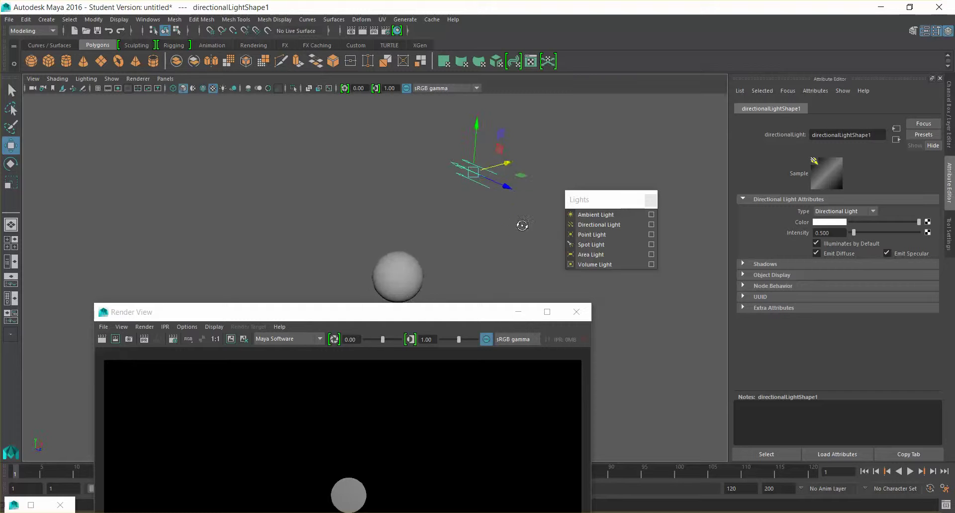
Step: Rotate the directional light to angle down toward Ball_1 and move the Render View right
{"action": "key", "text": "e"}
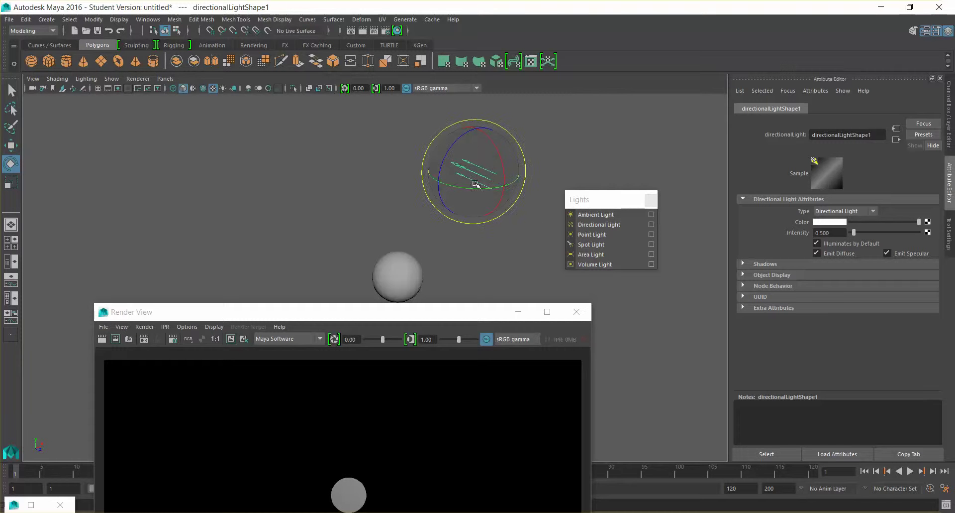
{"action": "left_click_drag", "start_coordinate": [461, 189], "coordinate": [512, 189]}
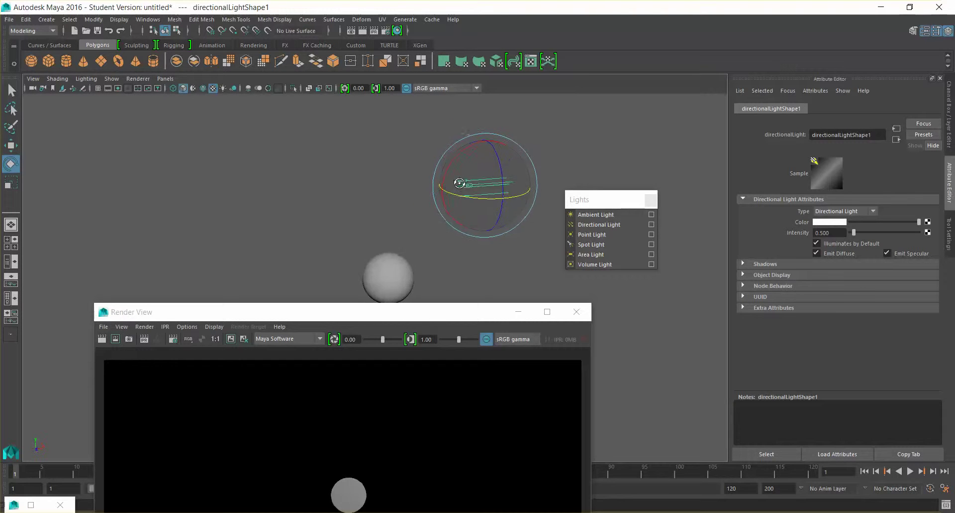
{"action": "left_click_drag", "start_coordinate": [465, 144], "coordinate": [443, 162]}
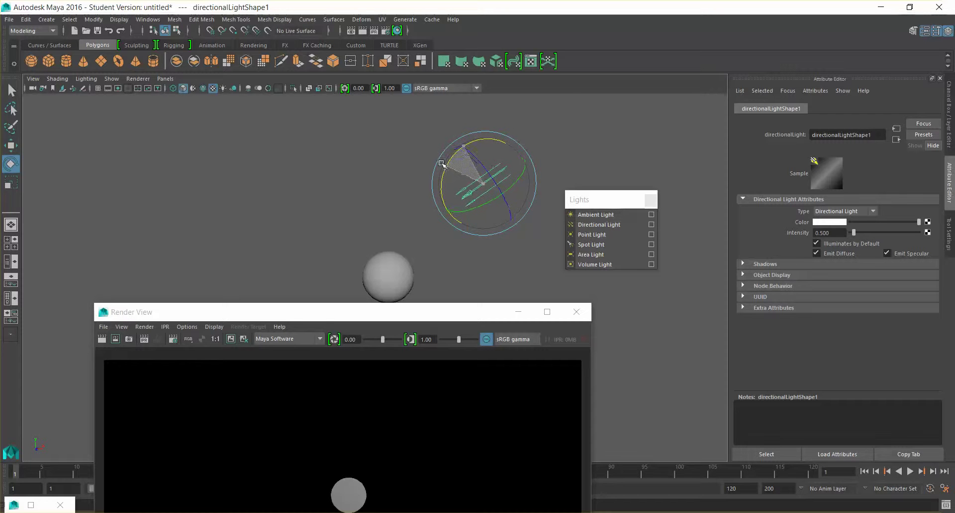
{"action": "left_click_drag", "start_coordinate": [397, 194], "coordinate": [381, 186], "text": "alt"}
{"action": "left_click_drag", "start_coordinate": [331, 319], "coordinate": [696, 138]}
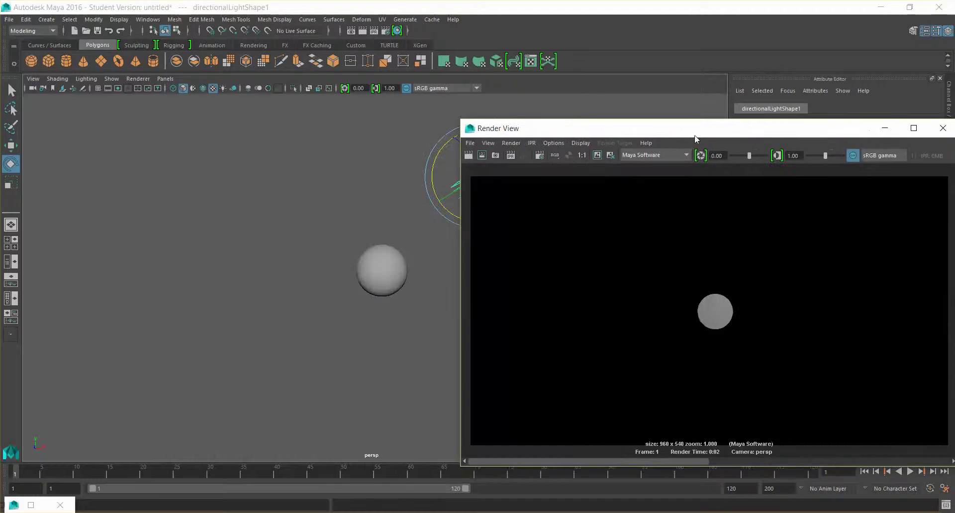
{"action": "left_click", "coordinate": [470, 143]}
Step: Re-render showing Ball_1 half-lit by the directional light, then minimize the Render View
{"action": "left_click", "coordinate": [533, 187]}
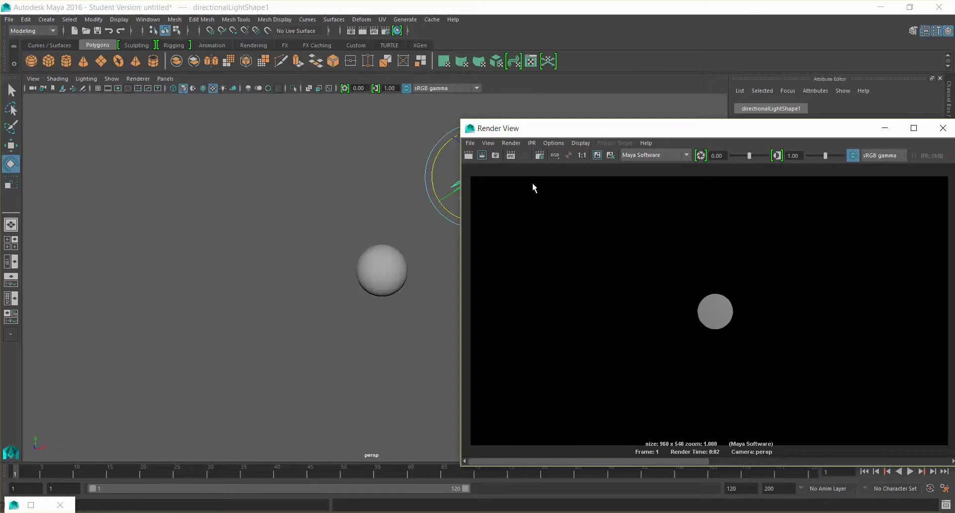
{"action": "left_click", "coordinate": [468, 155]}
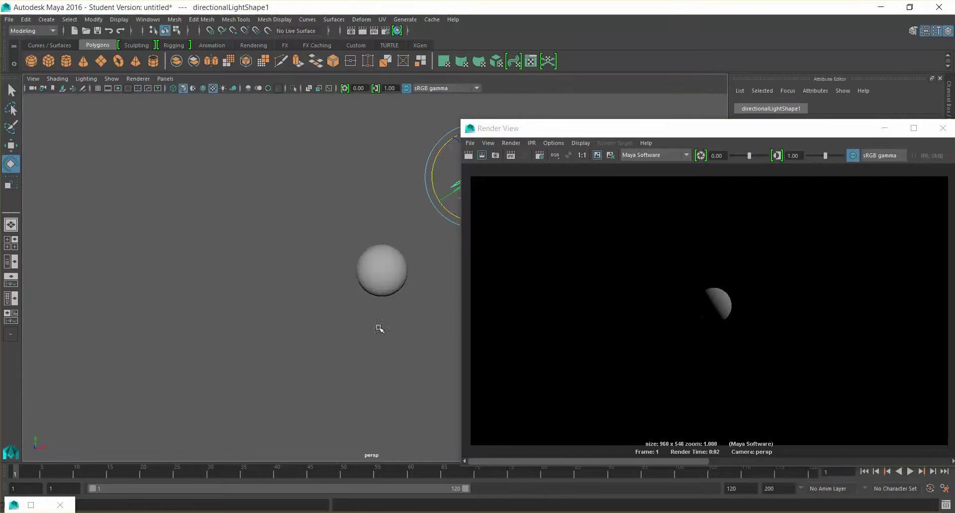
{"action": "left_click_drag", "start_coordinate": [763, 131], "coordinate": [604, 94]}
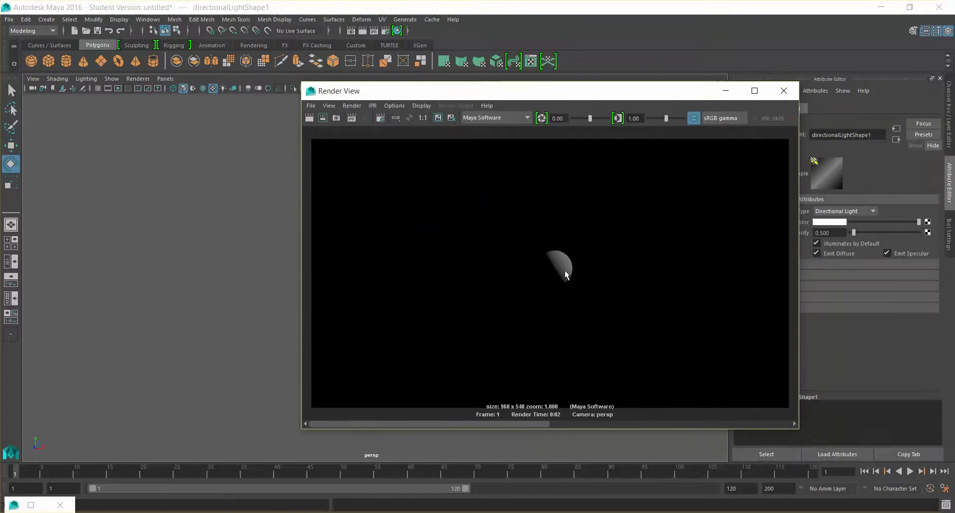
{"action": "left_click", "coordinate": [727, 93]}
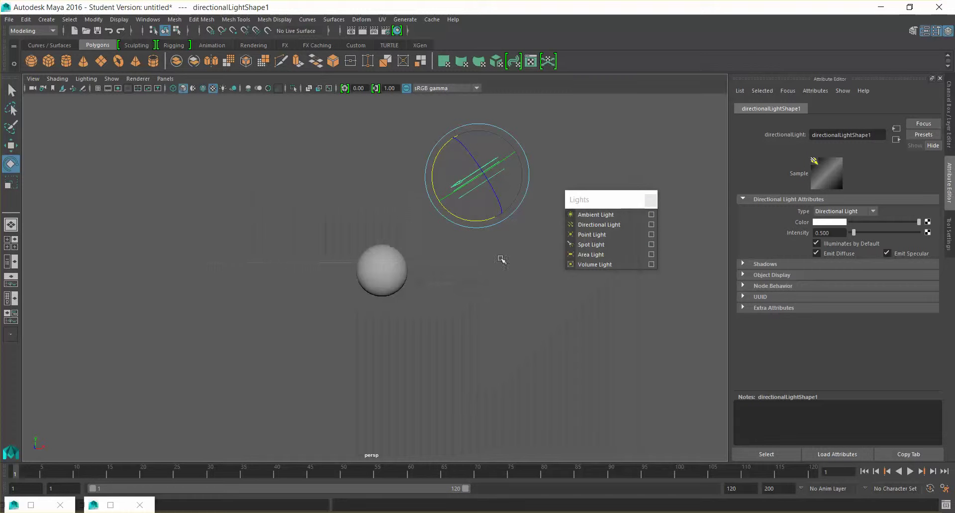
Step: Undo the stray light changes and reselect the directional light above the sphere
{"action": "left_click_drag", "start_coordinate": [376, 293], "coordinate": [533, 243], "text": "alt"}
{"action": "left_click", "coordinate": [612, 234]}
{"action": "left_click_drag", "start_coordinate": [470, 316], "coordinate": [490, 317], "text": "alt"}
{"action": "key", "text": "ctrl+z"}
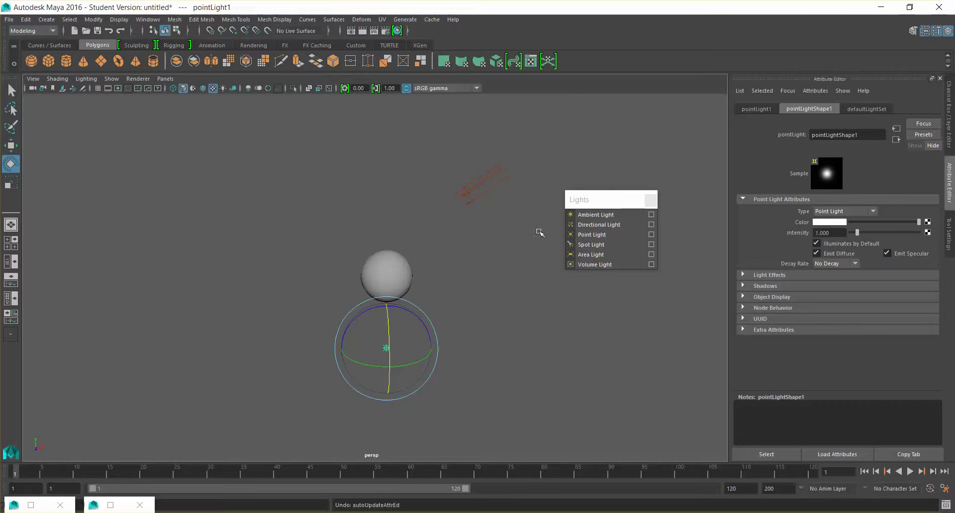
{"action": "left_click", "coordinate": [484, 181]}
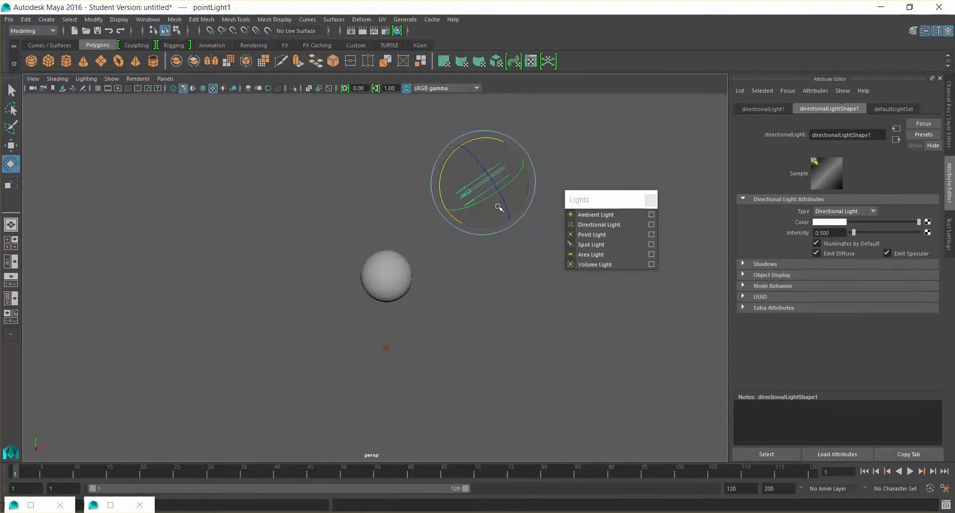
{"action": "key", "text": "ctrl+z"}
{"action": "key", "text": "ctrl+z"}
{"action": "key", "text": "shift+z"}
{"action": "key", "text": "shift+z"}
Step: Change the light's Type to Point Light and bring Render Settings forward
{"action": "left_click", "coordinate": [846, 211]}
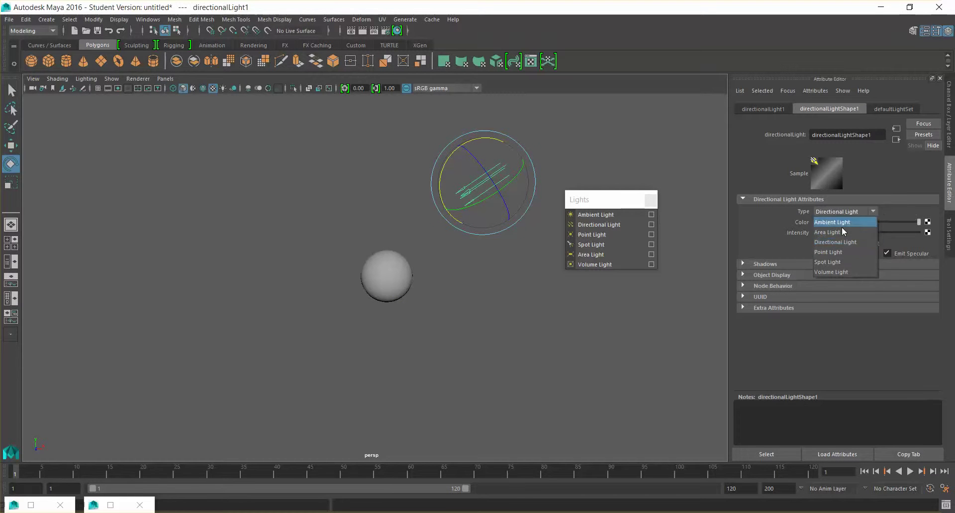
{"action": "left_click", "coordinate": [842, 253]}
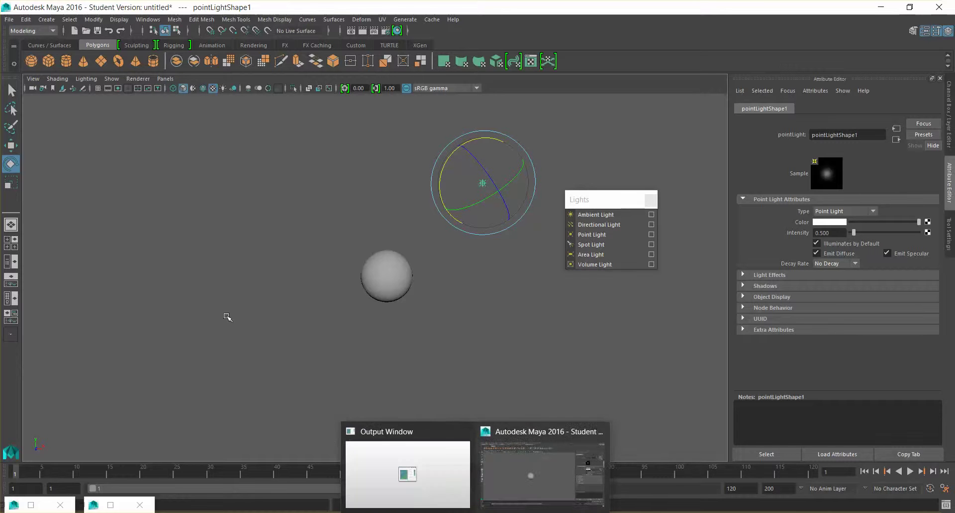
{"action": "left_click", "coordinate": [30, 504]}
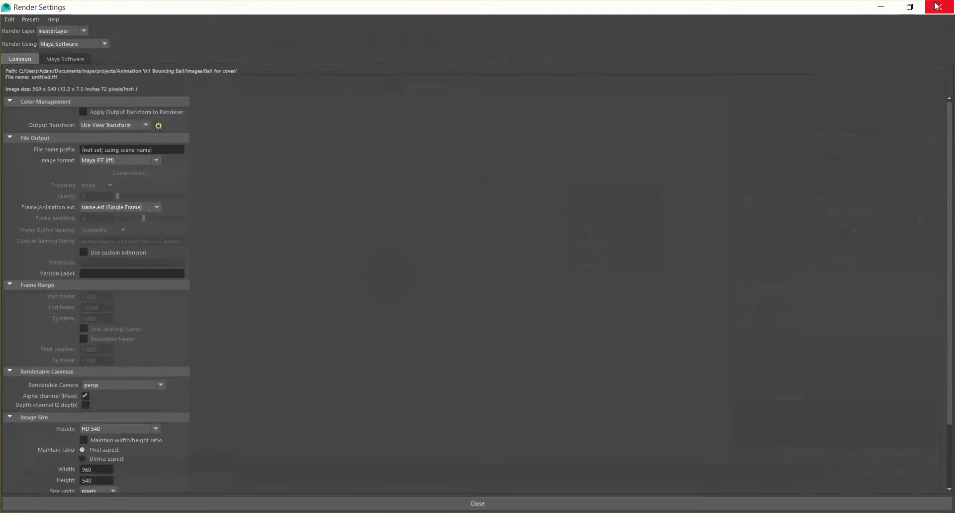
Step: Keep the current render, step through the stored renders, and re-render with the point light
{"action": "left_click", "coordinate": [937, 6]}
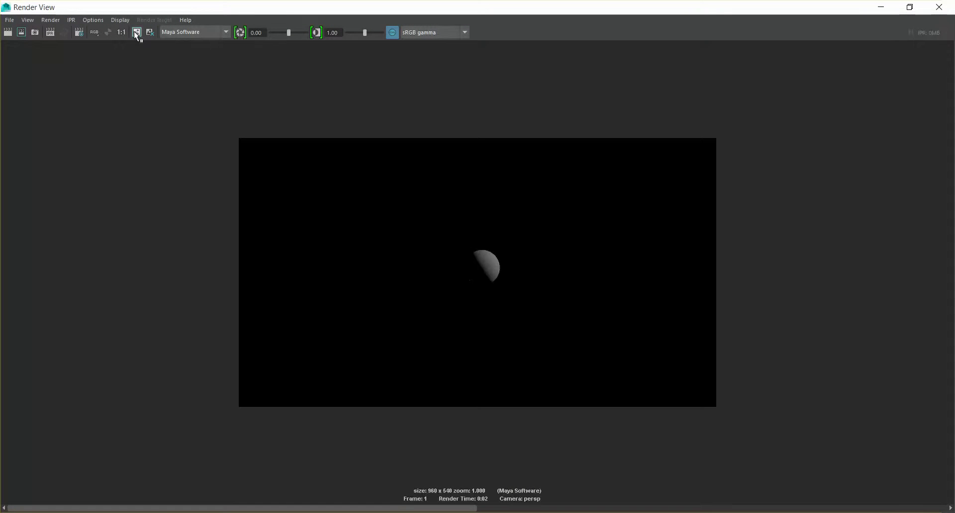
{"action": "left_click", "coordinate": [136, 33]}
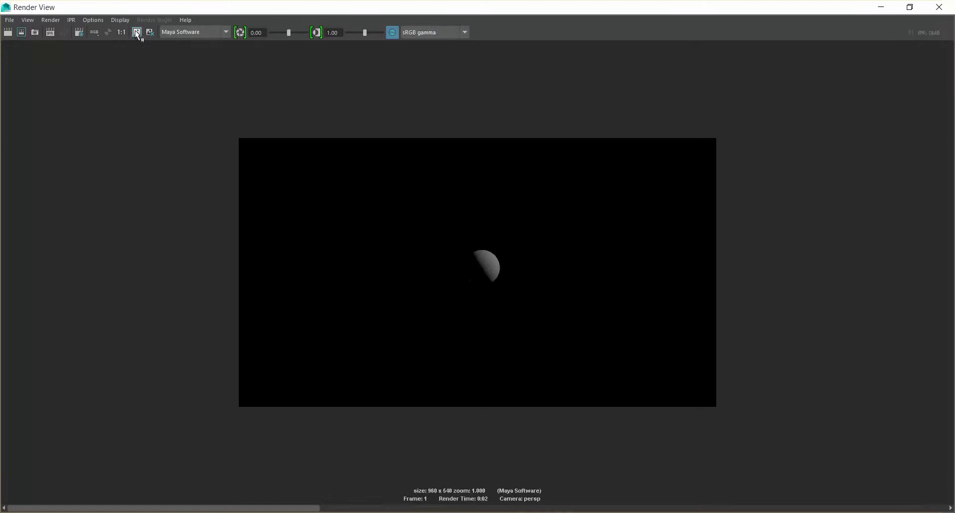
{"action": "left_click", "coordinate": [514, 508]}
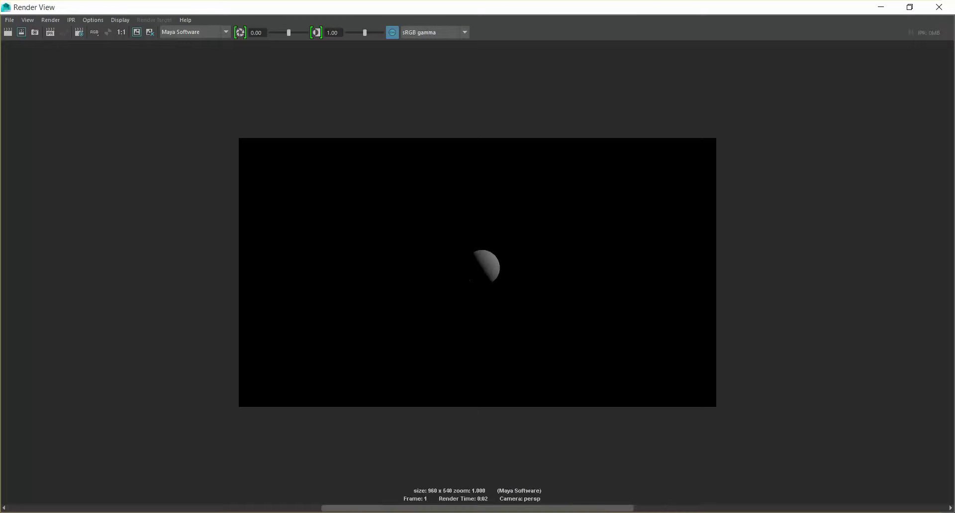
{"action": "left_click", "coordinate": [671, 508]}
{"action": "left_click", "coordinate": [592, 509]}
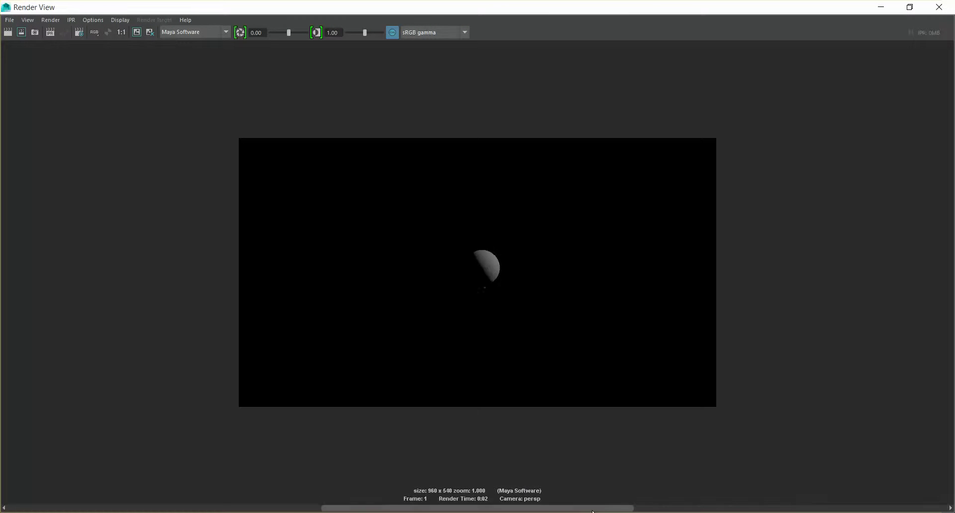
{"action": "left_click", "coordinate": [282, 509]}
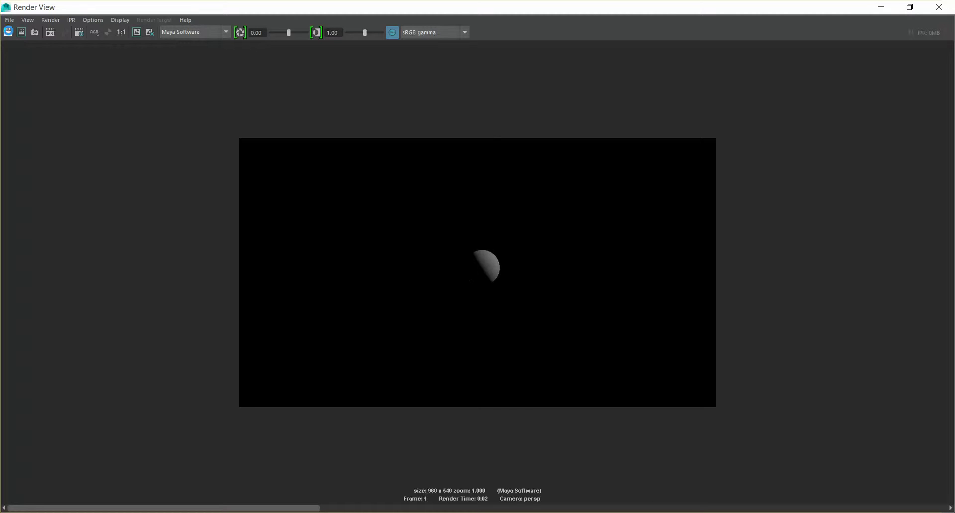
{"action": "left_click", "coordinate": [8, 32]}
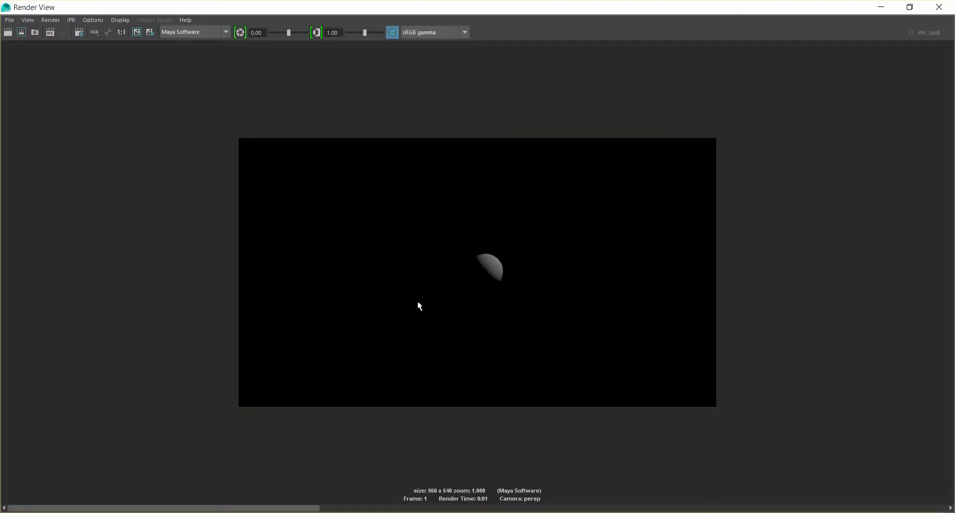
Step: Minimize Render View and move the point light up to sit above the sphere
{"action": "left_click", "coordinate": [881, 7]}
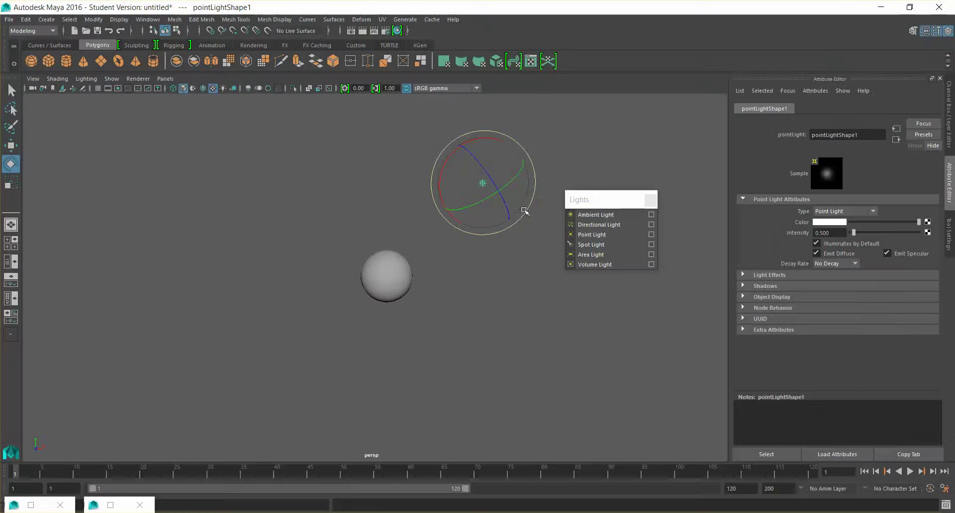
{"action": "left_click_drag", "start_coordinate": [489, 278], "coordinate": [455, 291], "text": "alt"}
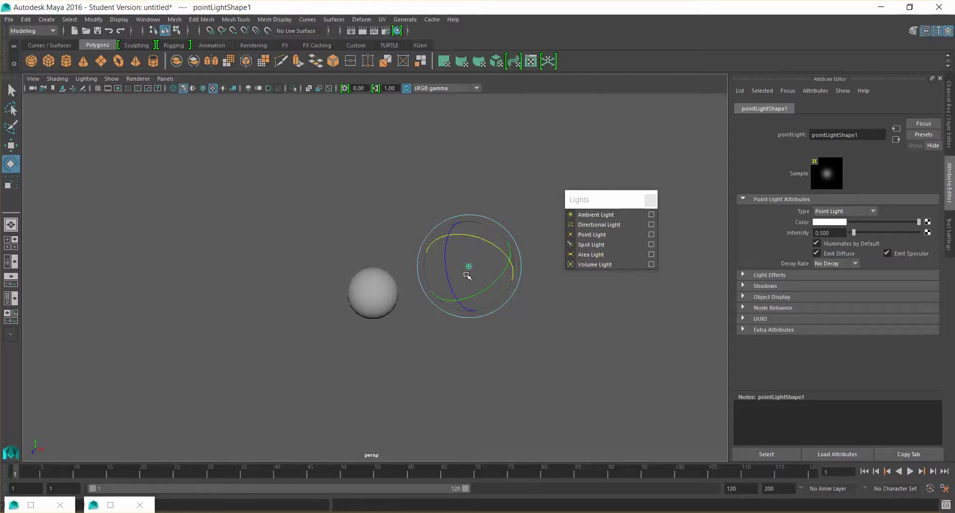
{"action": "key", "text": "w"}
{"action": "middle_click_drag", "start_coordinate": [491, 303], "coordinate": [348, 332]}
{"action": "middle_click_drag", "start_coordinate": [420, 331], "coordinate": [463, 306], "text": "alt"}
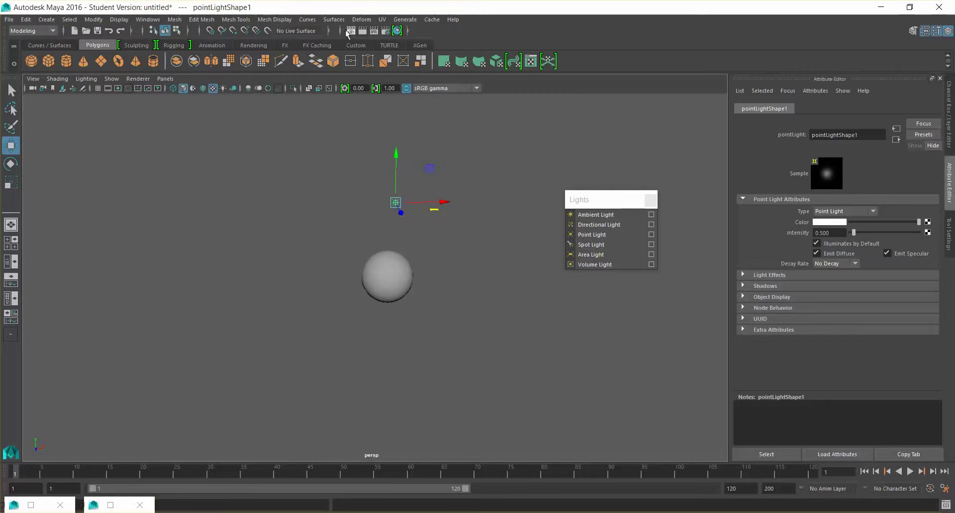
Step: Re-render Ball_1 with the raised point light, zoom to inspect, then minimize Render View
{"action": "left_click", "coordinate": [363, 32]}
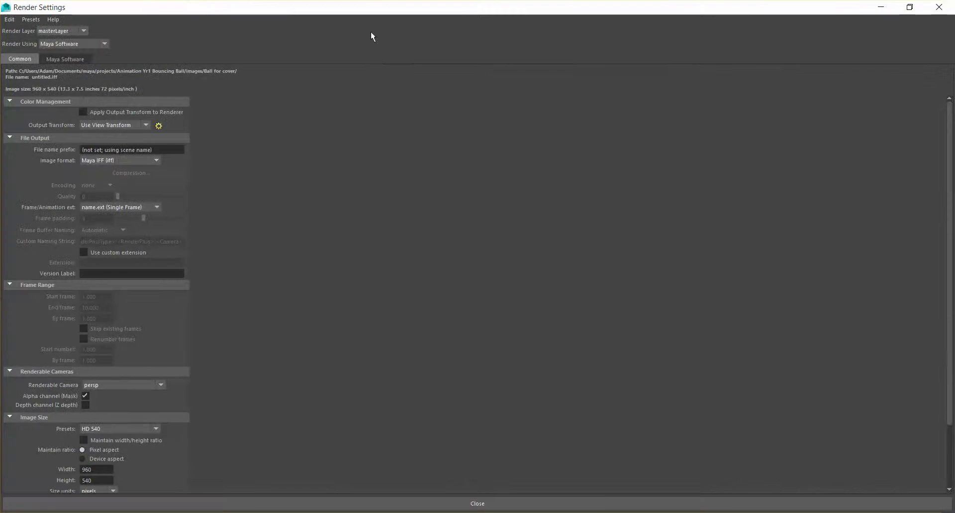
{"action": "left_click", "coordinate": [940, 7]}
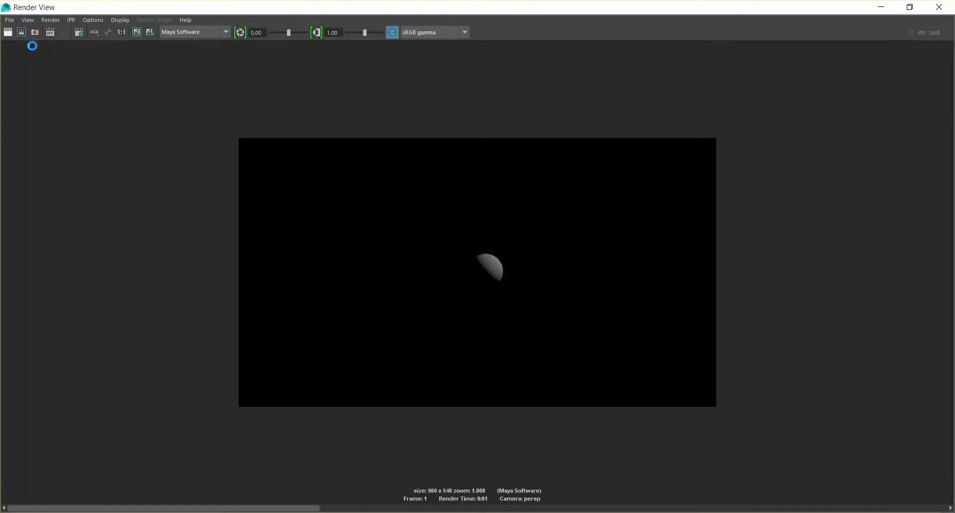
{"action": "left_click", "coordinate": [8, 32]}
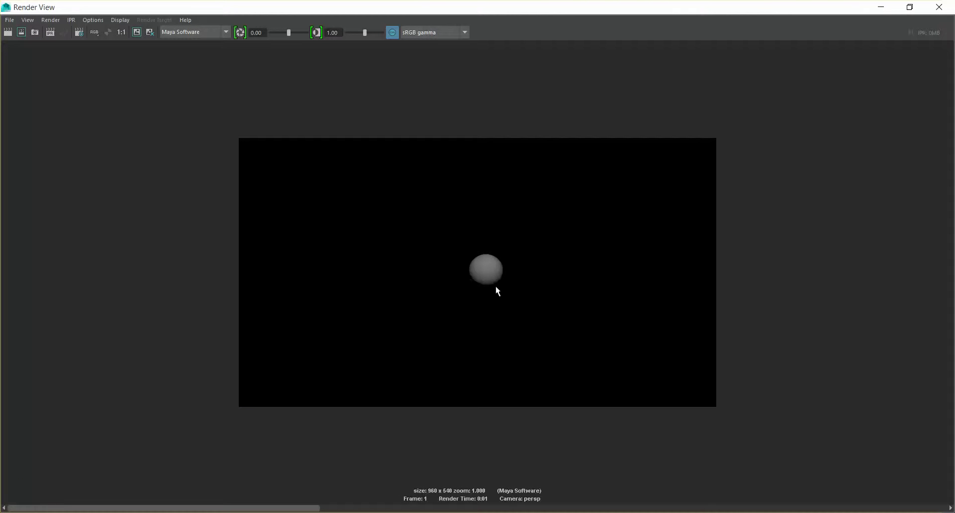
{"action": "scroll", "coordinate": [508, 284], "scroll_direction": "up", "scroll_amount": 10}
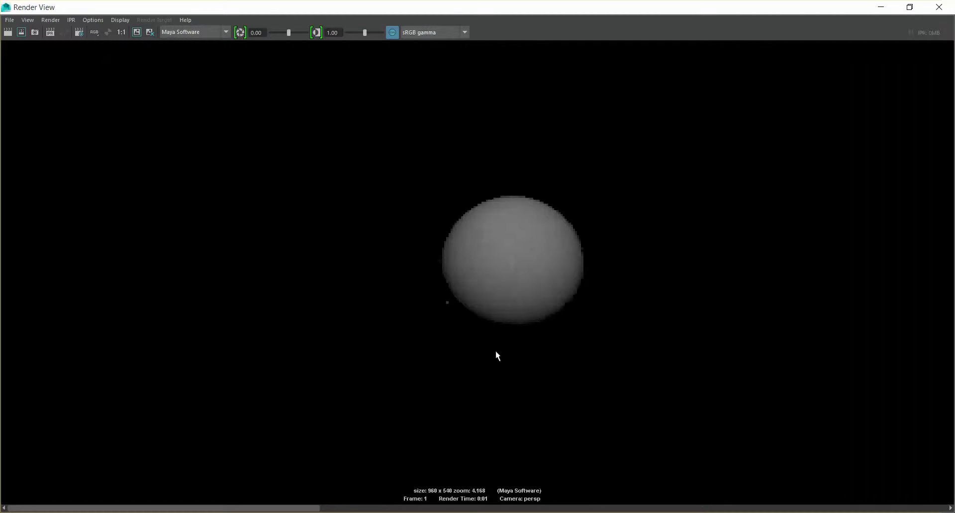
{"action": "scroll", "coordinate": [605, 300], "scroll_direction": "down", "scroll_amount": 7}
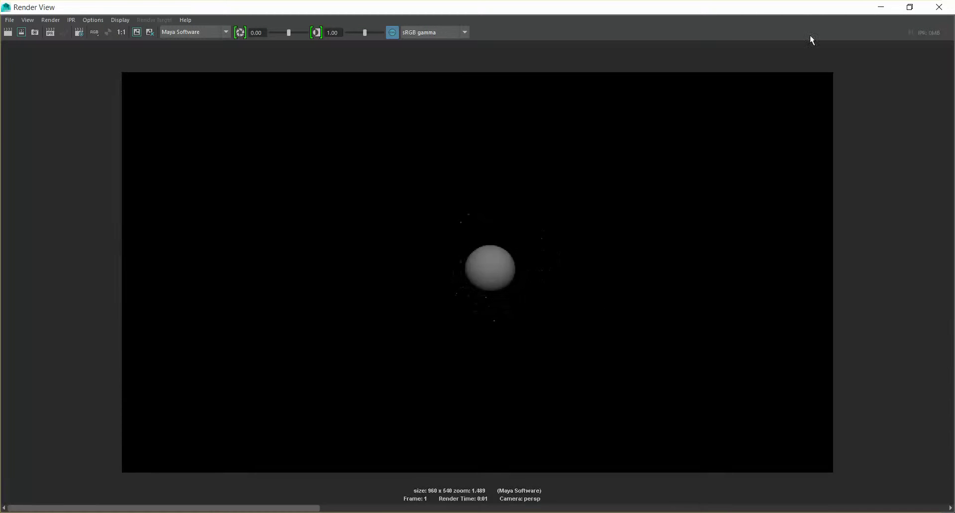
{"action": "left_click", "coordinate": [885, 7]}
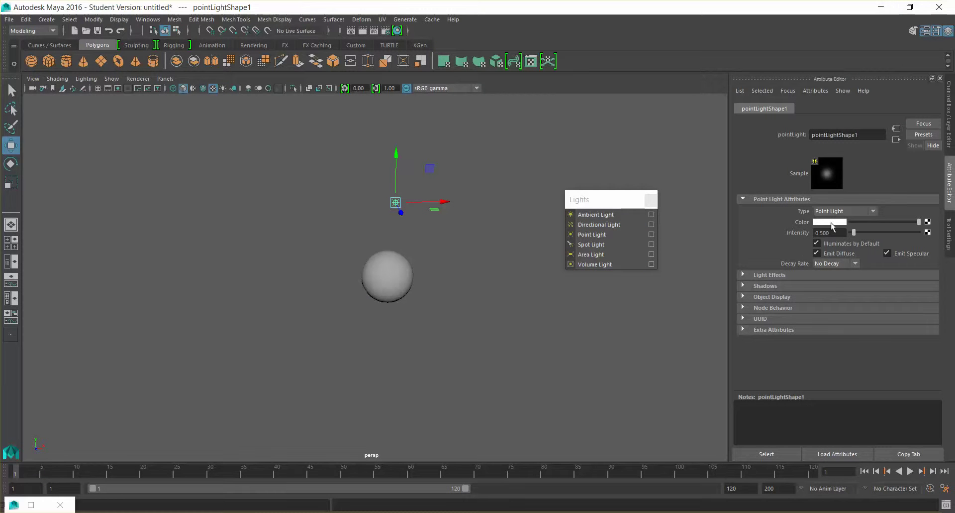
Step: Convert the point light into a spot light, preview scene lighting, and aim its cone up
{"action": "left_click", "coordinate": [851, 214]}
{"action": "left_click", "coordinate": [855, 261]}
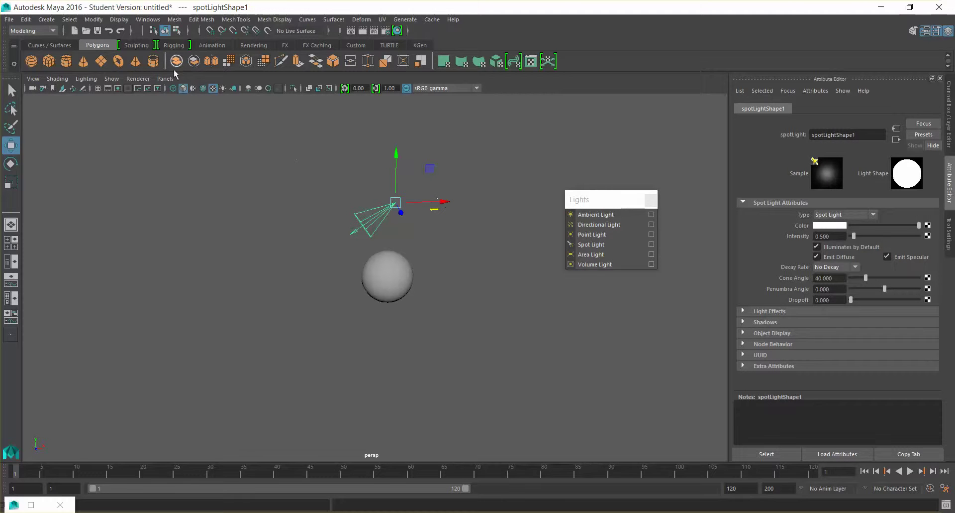
{"action": "left_click", "coordinate": [223, 88]}
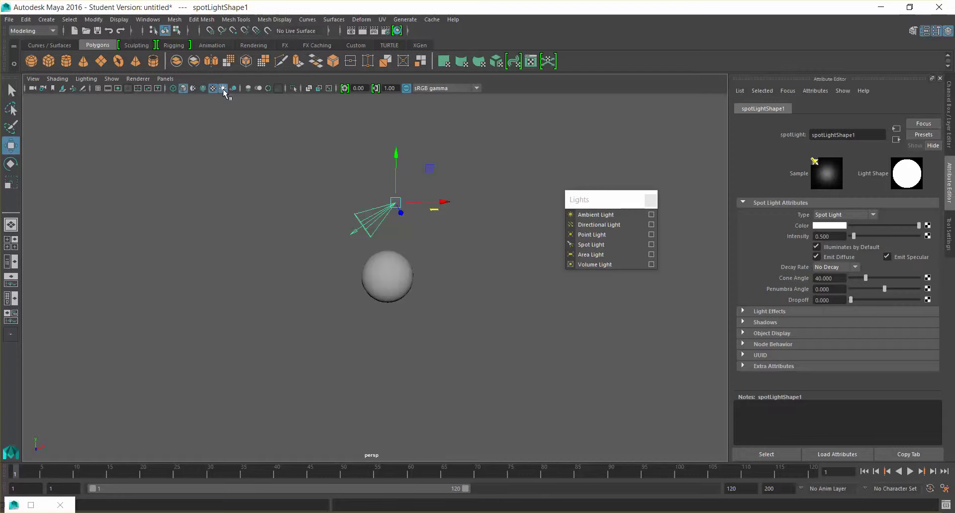
{"action": "left_click", "coordinate": [368, 225]}
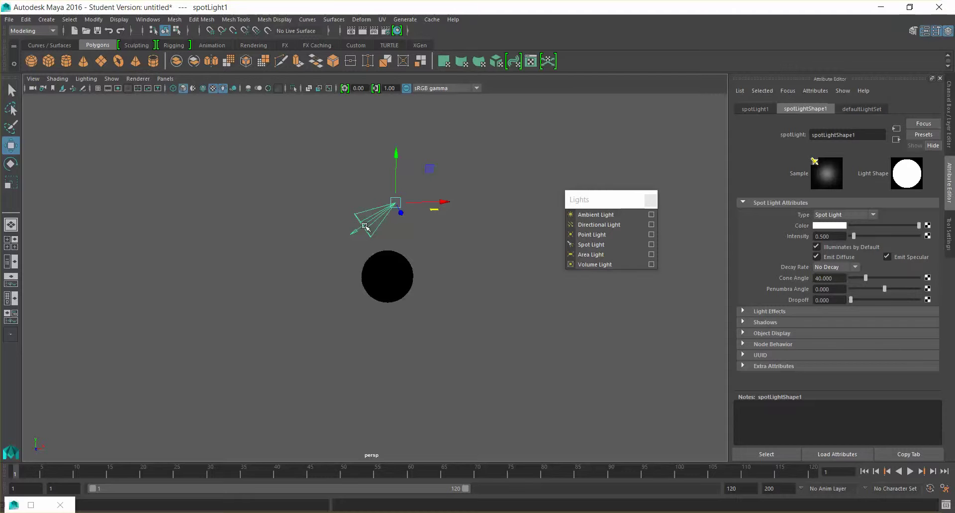
{"action": "key", "text": "e"}
{"action": "left_click_drag", "start_coordinate": [412, 159], "coordinate": [363, 159]}
Step: Move the spot light over the sphere, sliding it along X
{"action": "left_click_drag", "start_coordinate": [487, 297], "coordinate": [360, 326], "text": "alt"}
{"action": "key", "text": "w"}
{"action": "left_click_drag", "start_coordinate": [252, 245], "coordinate": [348, 243]}
{"action": "mouse_move", "coordinate": [300, 251]}
{"action": "middle_mouse_down"}
{"action": "mouse_move", "coordinate": [269, 249]}
{"action": "mouse_move", "coordinate": [312, 262]}
{"action": "mouse_move", "coordinate": [300, 262]}
{"action": "middle_mouse_up"}
{"action": "left_click_drag", "start_coordinate": [300, 263], "coordinate": [488, 315], "text": "alt"}
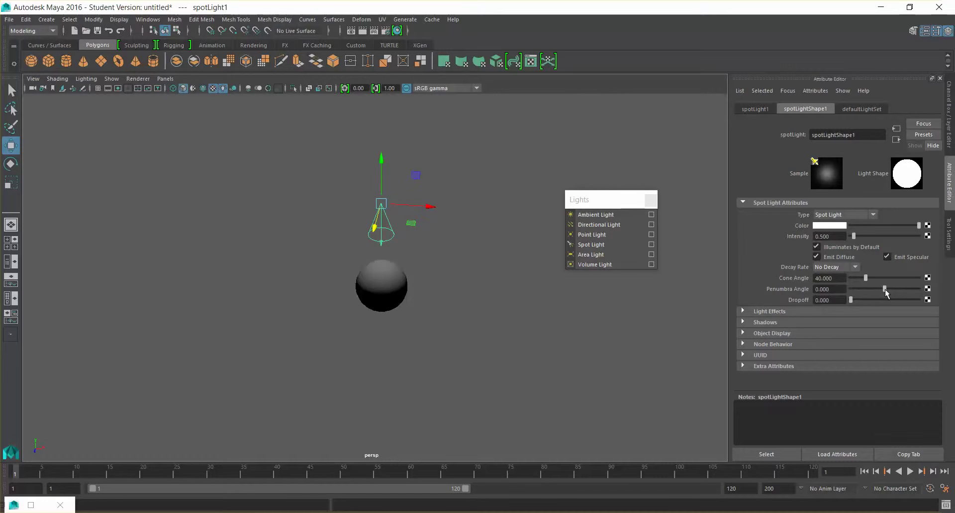
Step: Set the spotlight's Penumbra Angle to -8.815 and Dropoff to 26.444
{"action": "left_click_drag", "start_coordinate": [882, 289], "coordinate": [846, 286]}
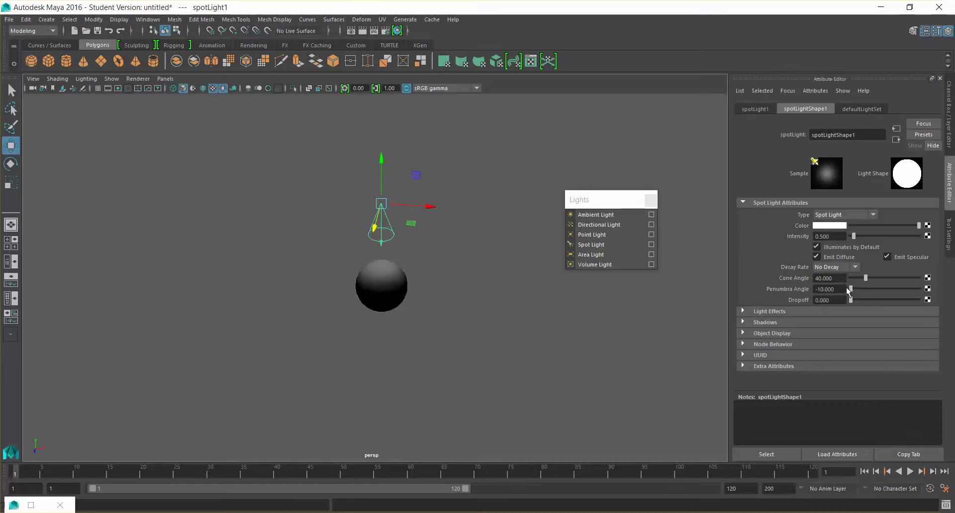
{"action": "scroll", "coordinate": [433, 273], "scroll_direction": "up", "scroll_amount": 5}
{"action": "mouse_move", "coordinate": [863, 291]}
{"action": "left_mouse_down"}
{"action": "mouse_move", "coordinate": [851, 292]}
{"action": "mouse_move", "coordinate": [859, 300]}
{"action": "left_mouse_up"}
{"action": "scroll", "coordinate": [468, 256], "scroll_direction": "down", "scroll_amount": 8}
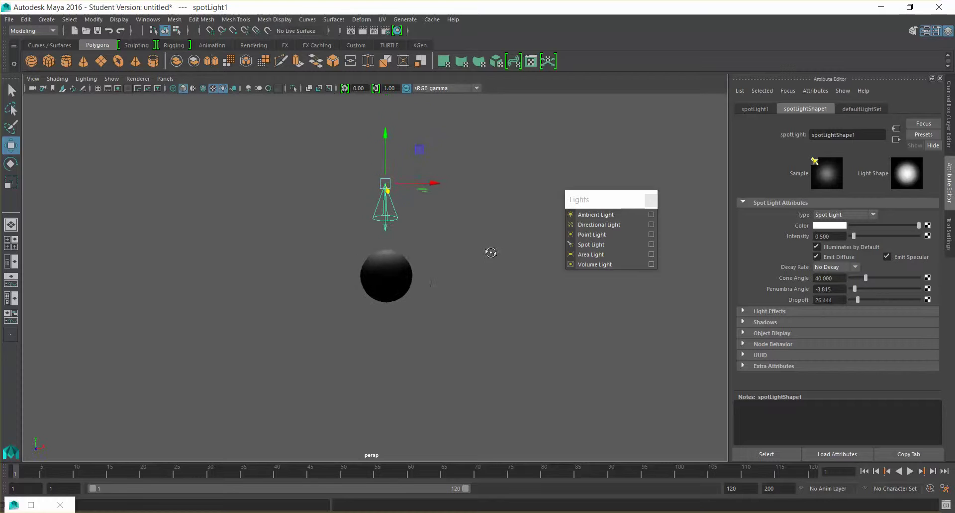
Step: Rotate the spotlight to re-aim its beam at the sphere and bring back Render View
{"action": "left_click_drag", "start_coordinate": [483, 263], "coordinate": [441, 277], "text": "alt"}
{"action": "key", "text": "e"}
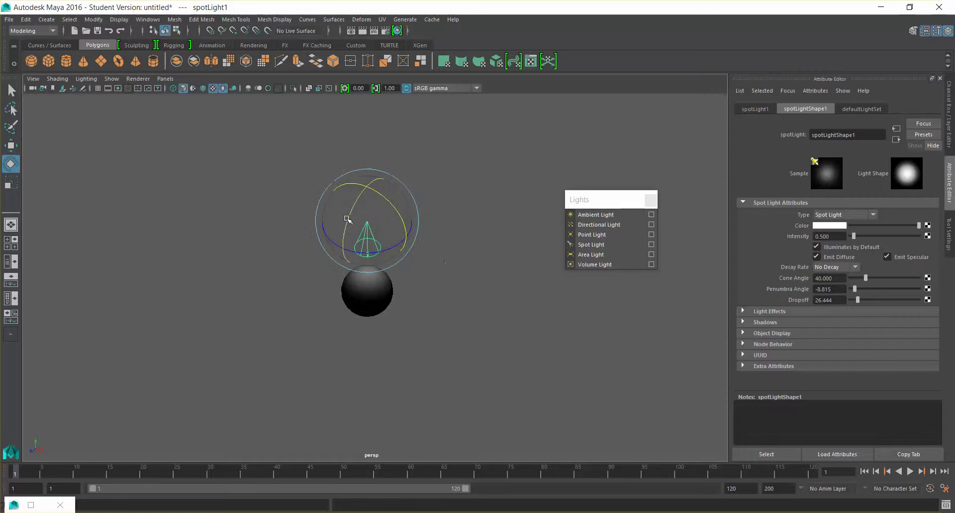
{"action": "left_click_drag", "start_coordinate": [353, 212], "coordinate": [358, 221]}
{"action": "left_click_drag", "start_coordinate": [497, 331], "coordinate": [524, 332], "text": "alt"}
{"action": "scroll", "coordinate": [500, 303], "scroll_direction": "up", "scroll_amount": 2}
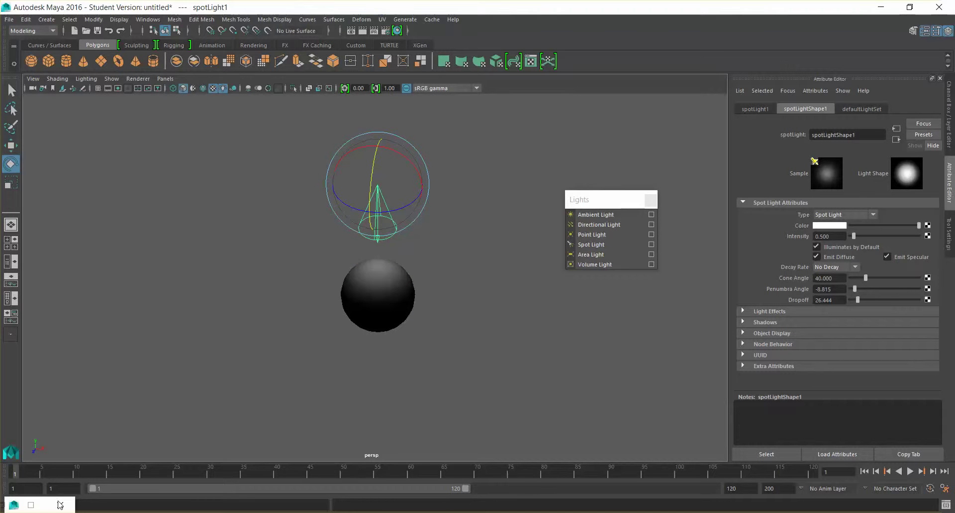
{"action": "left_click", "coordinate": [31, 504]}
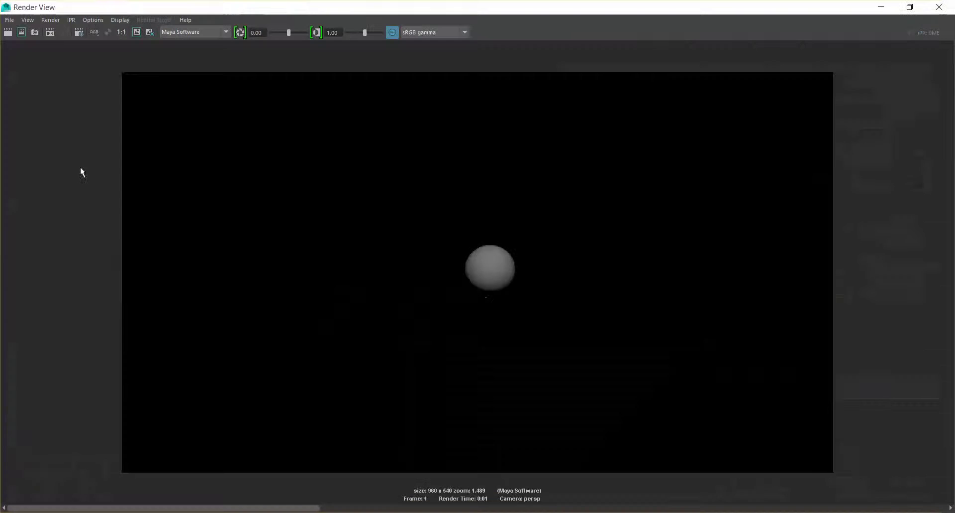
{"action": "left_click", "coordinate": [135, 32]}
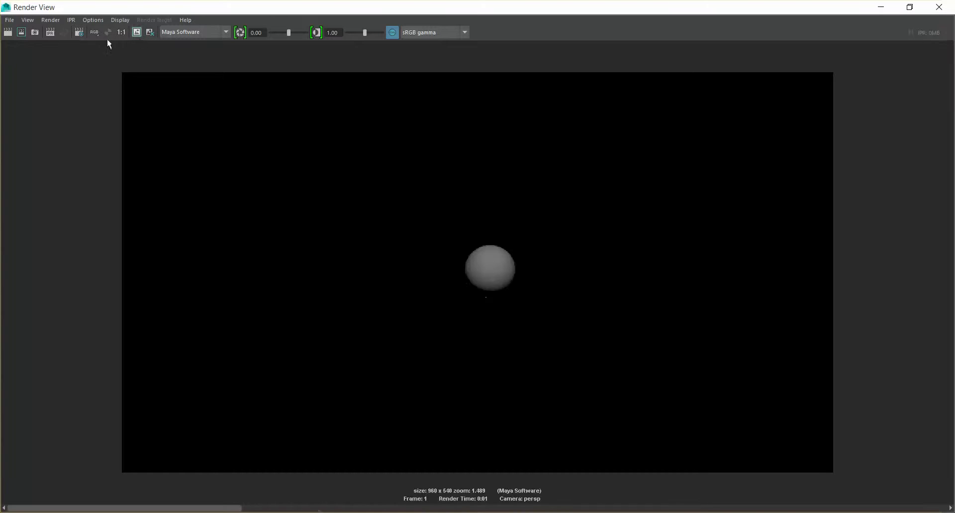
{"action": "left_click", "coordinate": [9, 33]}
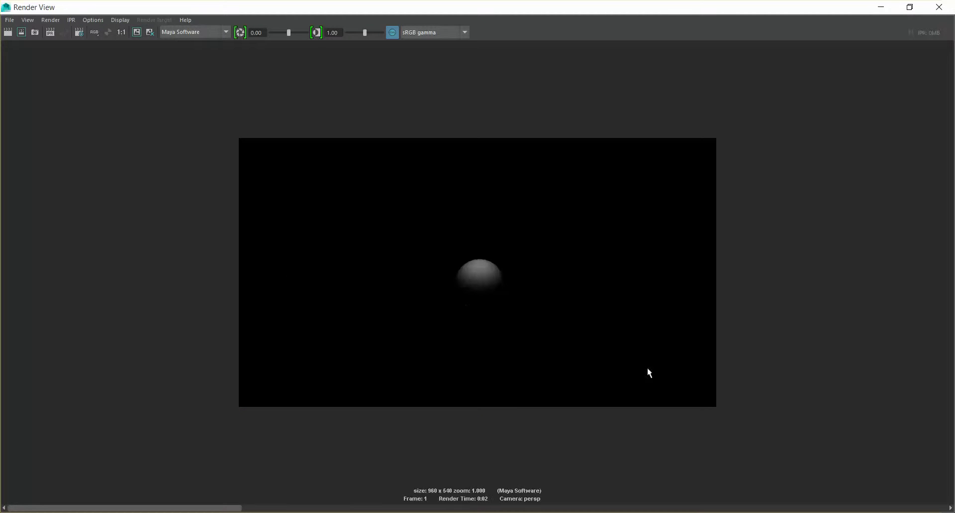
{"action": "left_click", "coordinate": [881, 6]}
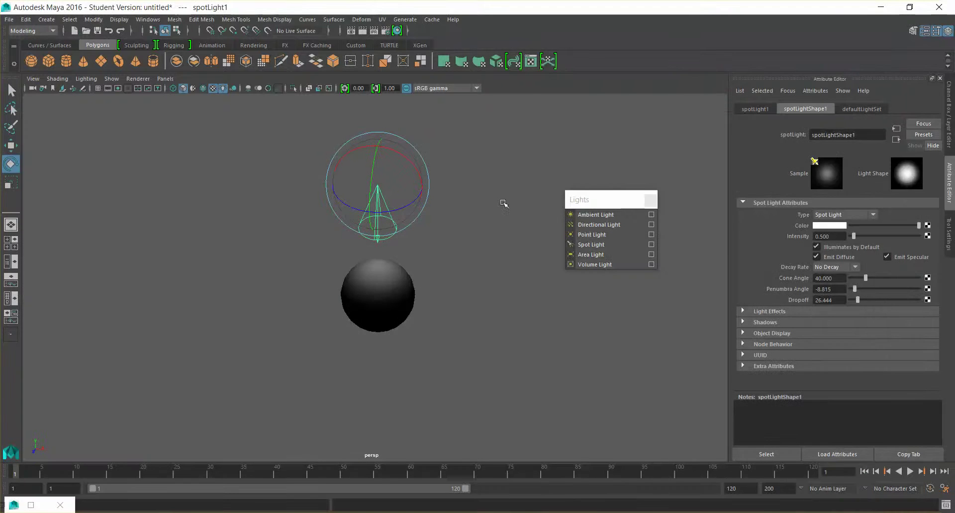
Step: Convert the spotlight into an Area Light and slide it sideways along X
{"action": "left_click", "coordinate": [873, 214]}
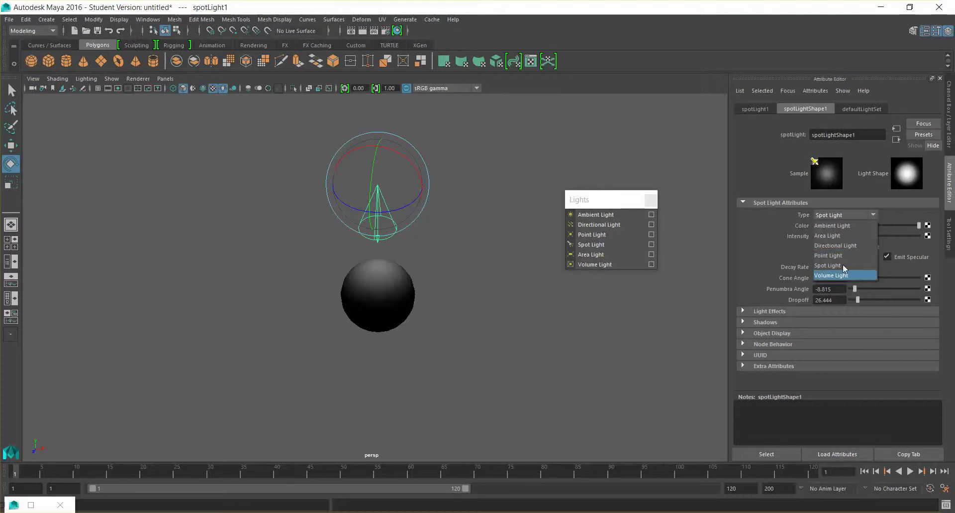
{"action": "left_click", "coordinate": [827, 235]}
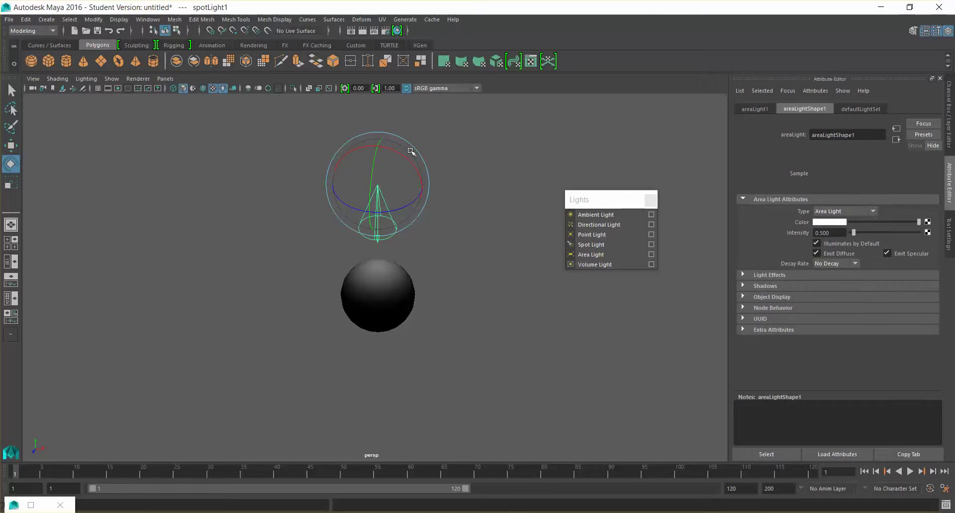
{"action": "left_click", "coordinate": [402, 245]}
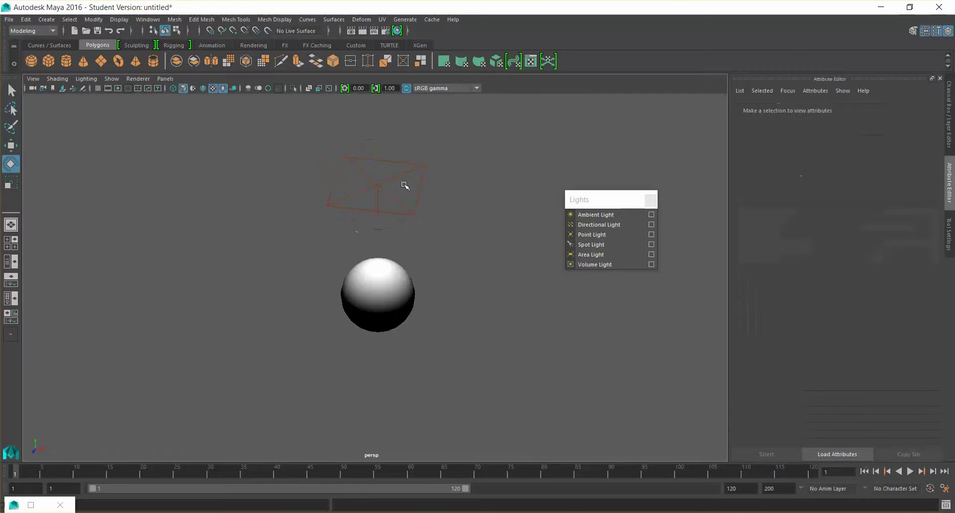
{"action": "left_click", "coordinate": [381, 185]}
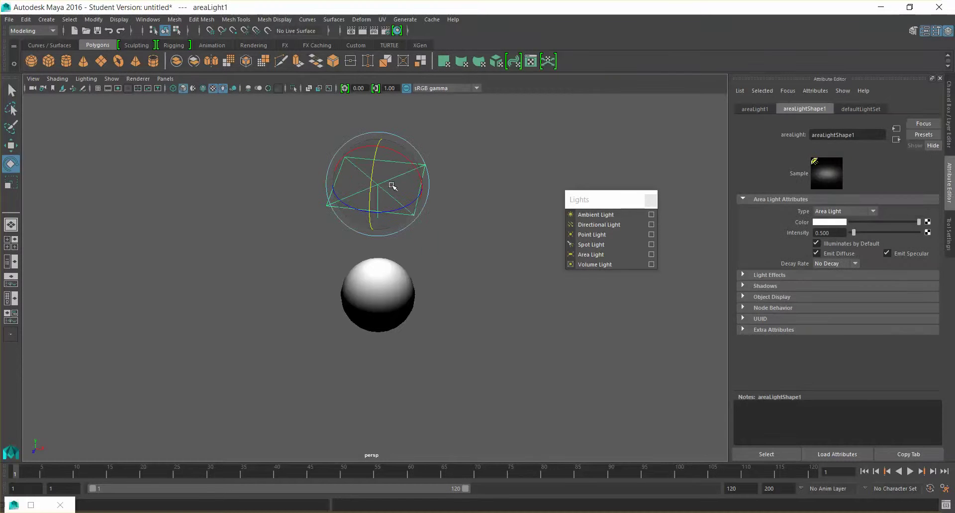
{"action": "key", "text": "w"}
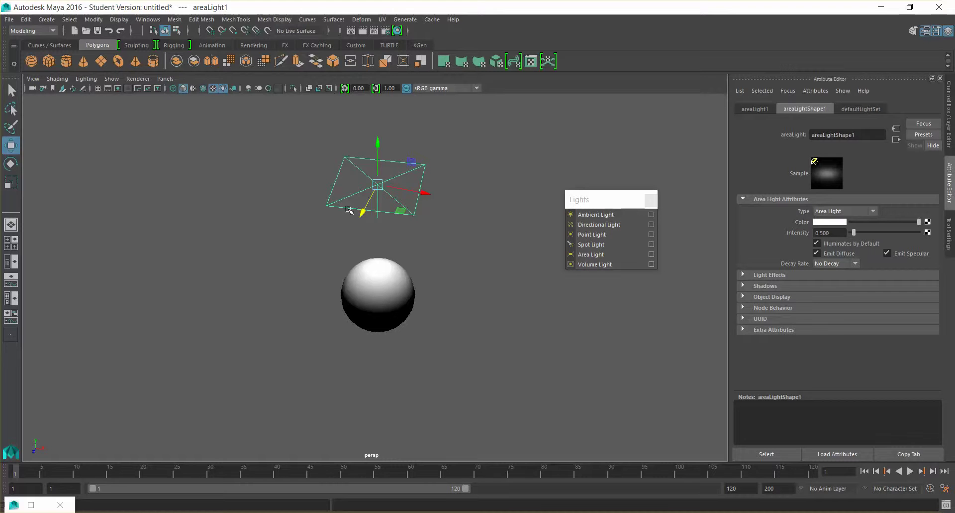
{"action": "mouse_move", "coordinate": [424, 193]}
{"action": "left_mouse_down"}
{"action": "mouse_move", "coordinate": [588, 218]}
{"action": "mouse_move", "coordinate": [423, 208]}
{"action": "mouse_move", "coordinate": [230, 156]}
{"action": "mouse_move", "coordinate": [437, 260]}
{"action": "mouse_move", "coordinate": [591, 293]}
{"action": "mouse_move", "coordinate": [271, 243]}
{"action": "mouse_move", "coordinate": [461, 283]}
{"action": "mouse_move", "coordinate": [305, 250]}
{"action": "left_mouse_up"}
Step: Duplicate the area light with Ctrl+D and place the copy to the right above the sphere
{"action": "key", "text": "ctrl+d"}
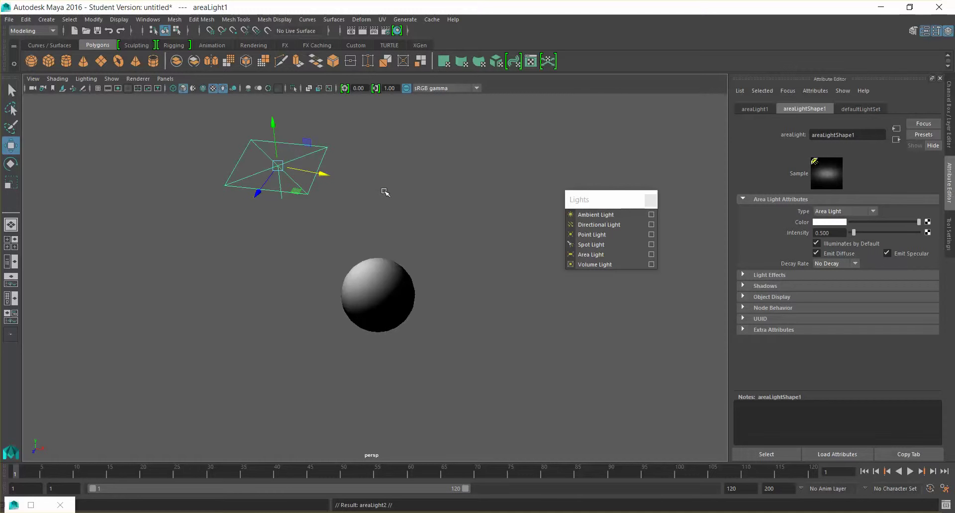
{"action": "middle_click_drag", "start_coordinate": [368, 182], "coordinate": [527, 222]}
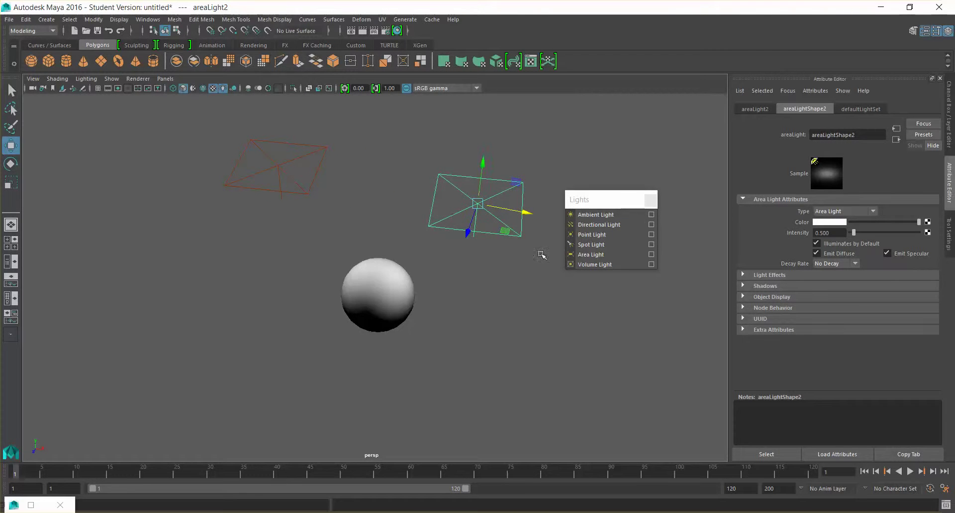
{"action": "mouse_move", "coordinate": [525, 288]}
{"action": "left_mouse_down", "text": "alt"}
{"action": "mouse_move", "coordinate": [457, 296]}
{"action": "mouse_move", "coordinate": [512, 284]}
{"action": "mouse_move", "coordinate": [496, 284]}
{"action": "left_mouse_up", "text": "alt"}
{"action": "key", "text": "ctrl+z"}
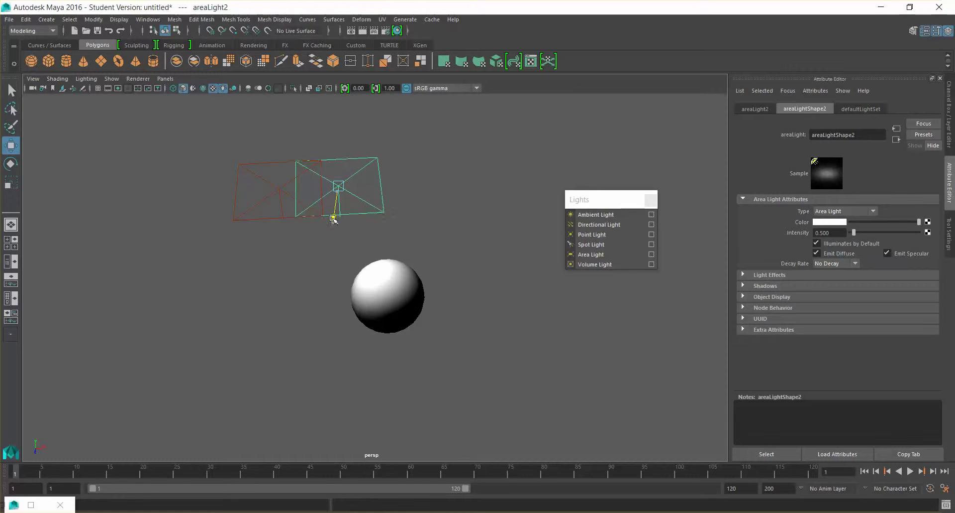
{"action": "mouse_move", "coordinate": [332, 224]}
{"action": "left_mouse_down", "text": "alt"}
{"action": "mouse_move", "coordinate": [418, 268]}
{"action": "mouse_move", "coordinate": [371, 236]}
{"action": "mouse_move", "coordinate": [478, 267]}
{"action": "mouse_move", "coordinate": [505, 286]}
{"action": "mouse_move", "coordinate": [495, 271]}
{"action": "left_mouse_up", "text": "alt"}
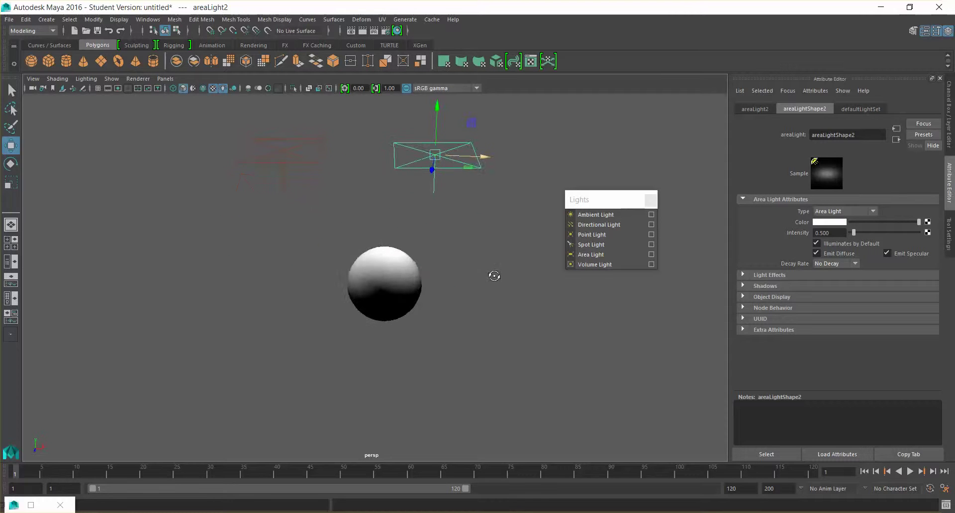
Step: Color the right area light red and the left area light cyan from Color History
{"action": "left_click", "coordinate": [839, 223]}
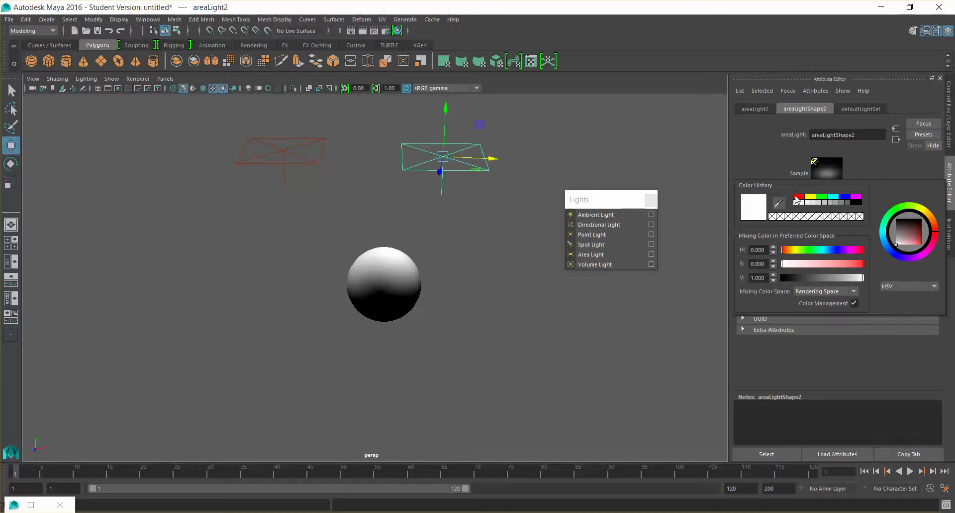
{"action": "left_click", "coordinate": [798, 199]}
{"action": "left_click", "coordinate": [291, 158]}
{"action": "left_click", "coordinate": [826, 224]}
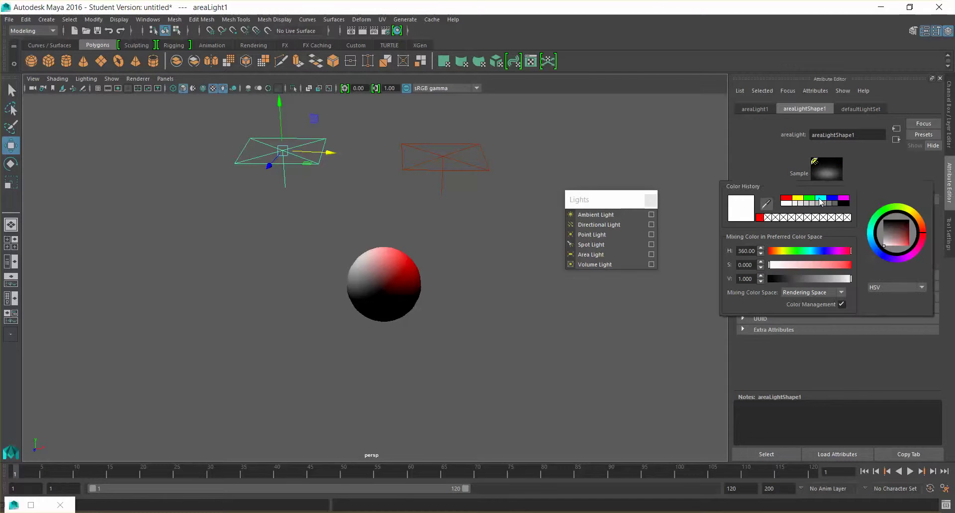
{"action": "left_click", "coordinate": [821, 199]}
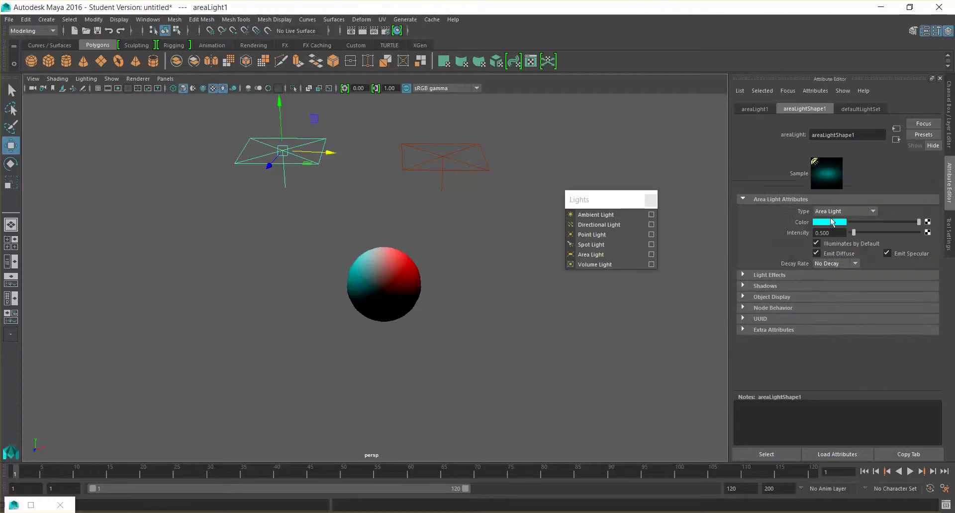
Step: Select the right area light and check its channel values and move tool settings
{"action": "left_click", "coordinate": [446, 159]}
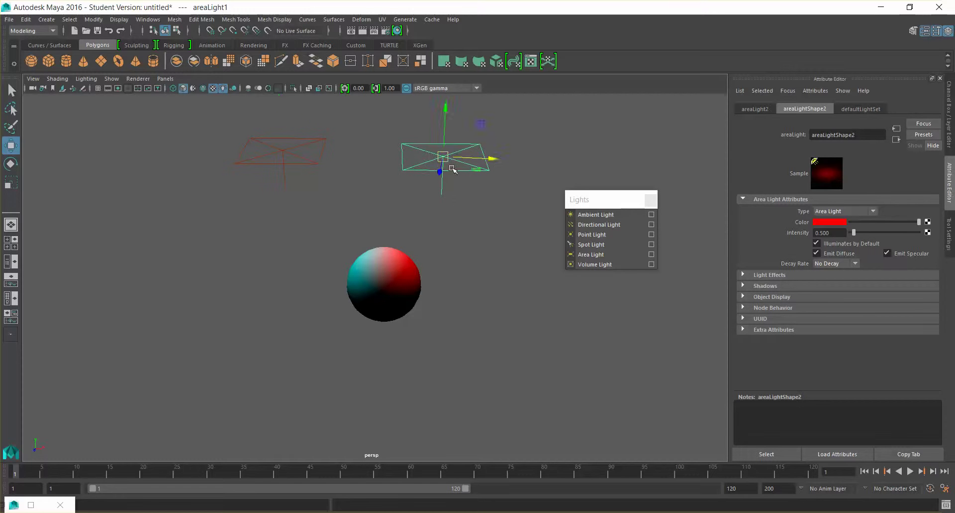
{"action": "left_click_drag", "start_coordinate": [495, 158], "coordinate": [454, 317], "text": "alt"}
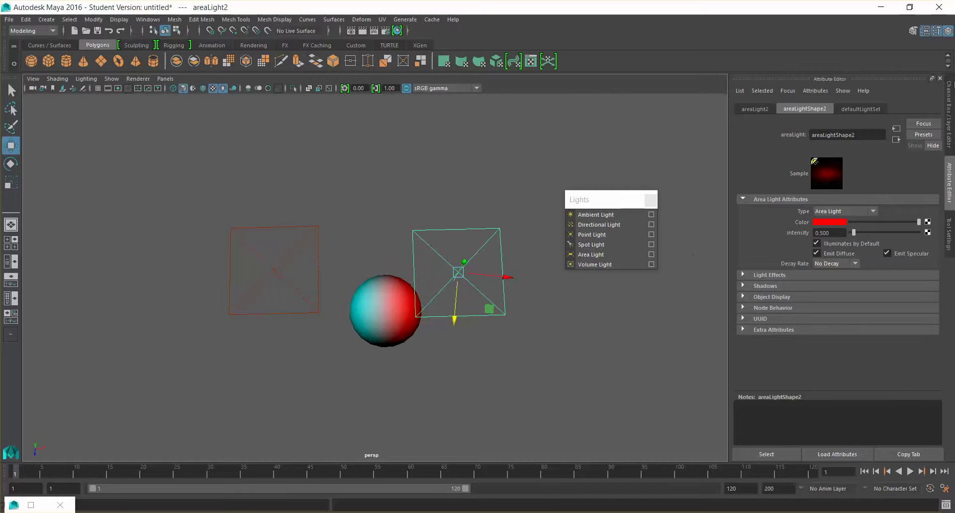
{"action": "left_click", "coordinate": [949, 143]}
{"action": "left_click", "coordinate": [950, 191]}
{"action": "left_click", "coordinate": [952, 236]}
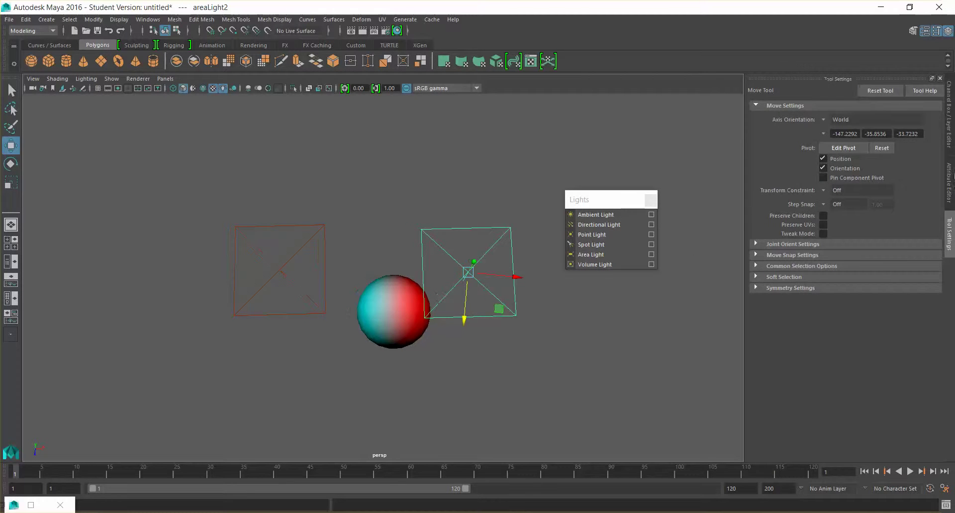
{"action": "left_click", "coordinate": [951, 184]}
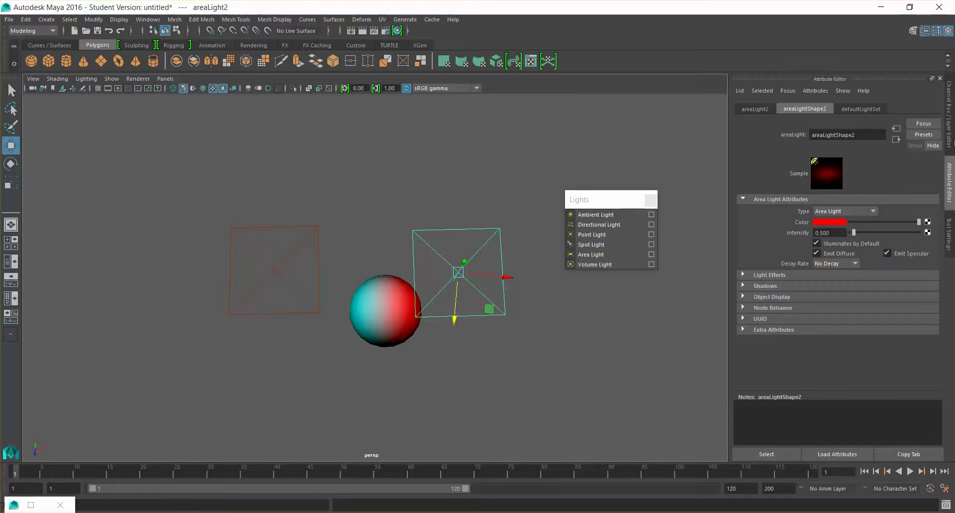
Step: Switch the move tool's Axis Orientation to Object, then back to World
{"action": "left_click", "coordinate": [952, 143]}
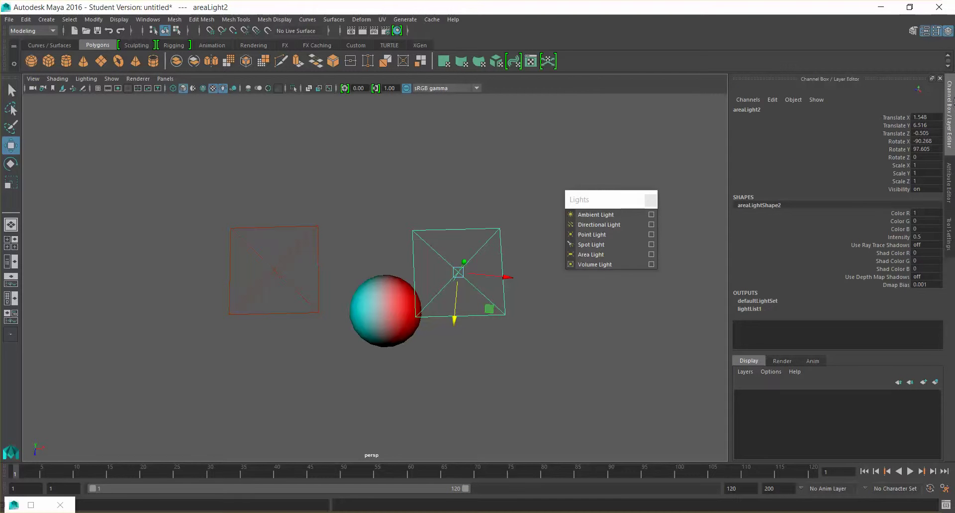
{"action": "left_click", "coordinate": [950, 231]}
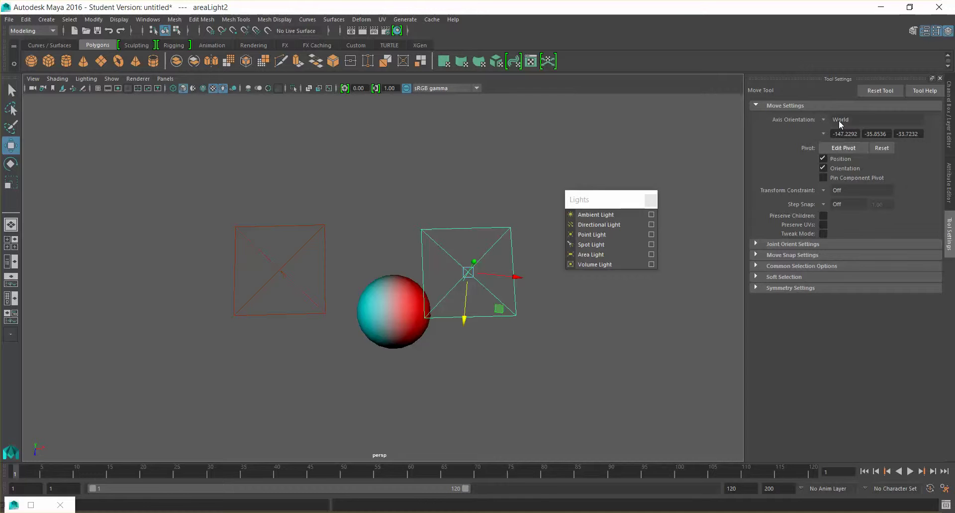
{"action": "left_click", "coordinate": [824, 120]}
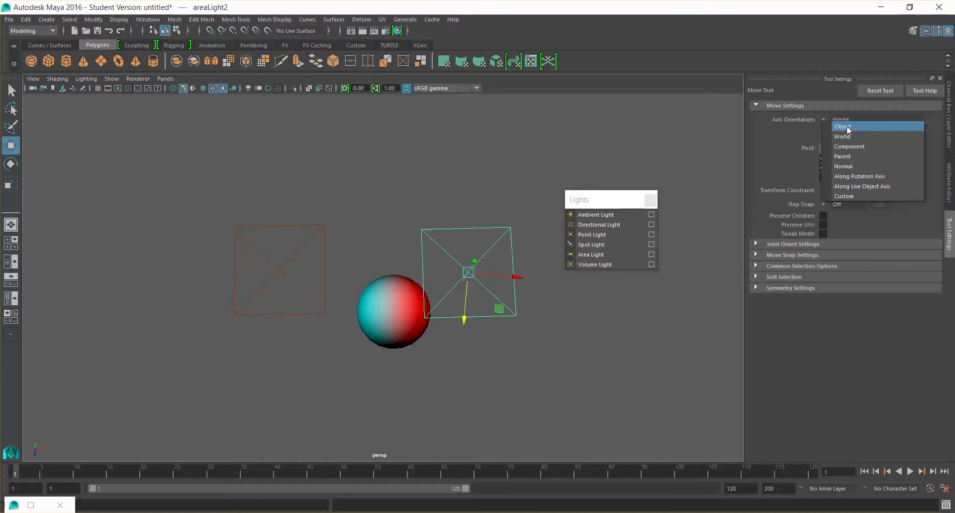
{"action": "left_click", "coordinate": [841, 136]}
{"action": "left_click", "coordinate": [826, 119]}
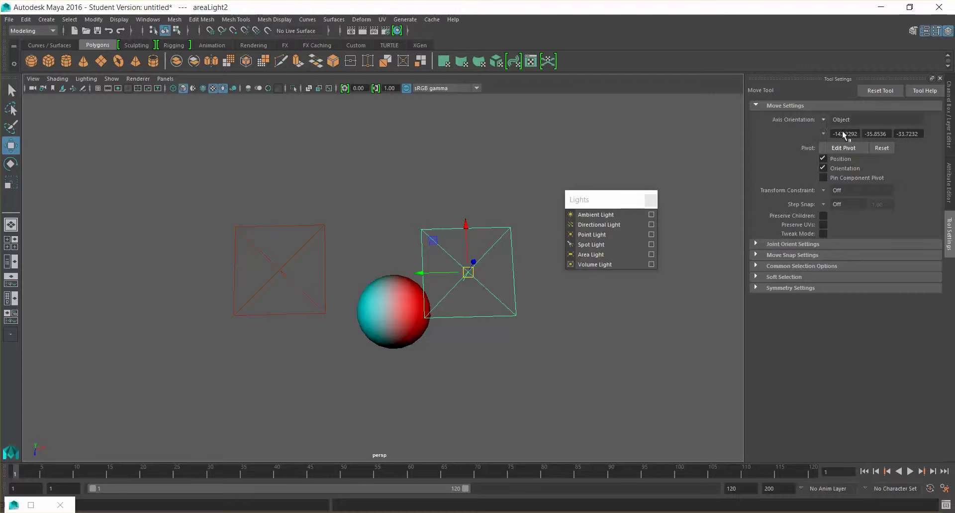
{"action": "left_click", "coordinate": [857, 135]}
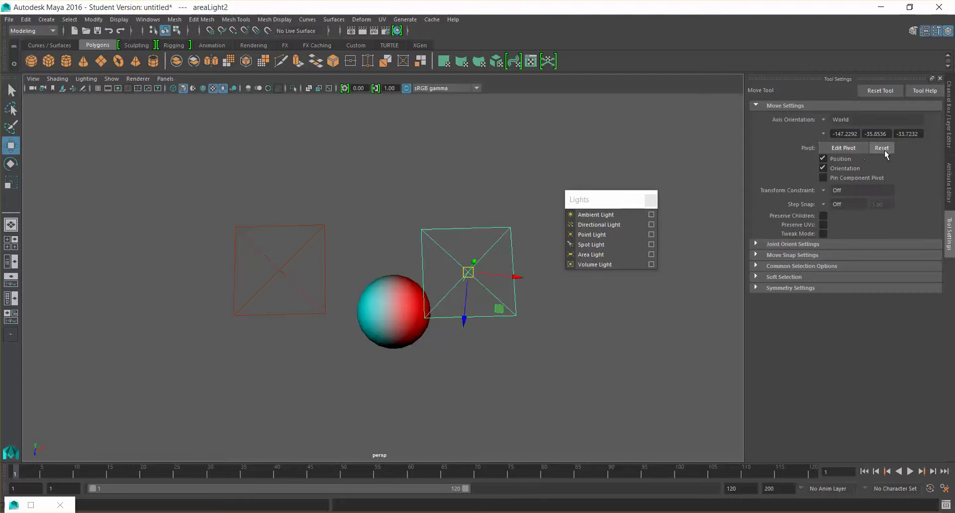
Step: Select the left area light and render the frame showing cyan and red halves
{"action": "left_click_drag", "start_coordinate": [529, 343], "coordinate": [459, 309], "text": "alt"}
{"action": "left_click", "coordinate": [296, 209]}
{"action": "left_click_drag", "start_coordinate": [392, 253], "coordinate": [369, 197], "text": "alt"}
{"action": "left_click", "coordinate": [359, 31]}
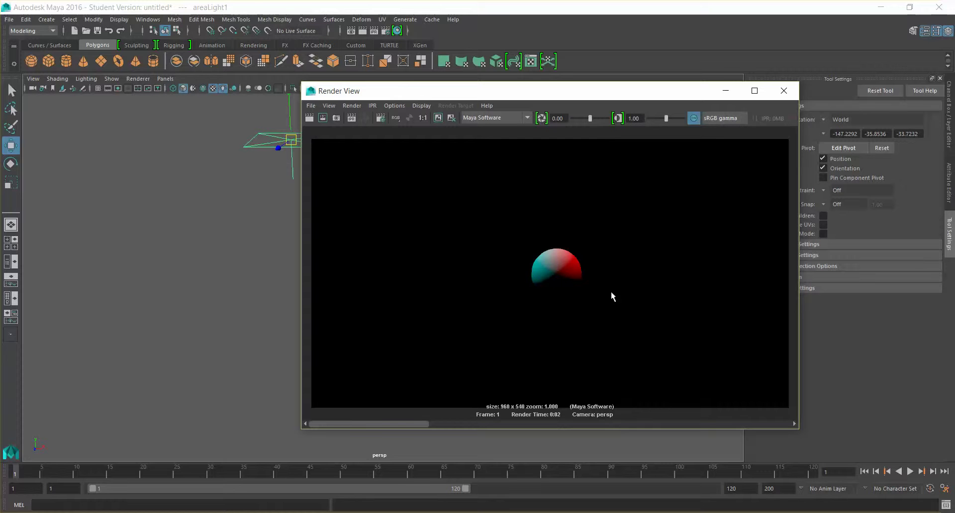
{"action": "left_click", "coordinate": [784, 91]}
{"action": "left_click_drag", "start_coordinate": [397, 249], "coordinate": [406, 316], "text": "alt"}
Step: Dolly out until the two area lights show, then select the Ball_1 sphere
{"action": "left_click", "coordinate": [408, 308]}
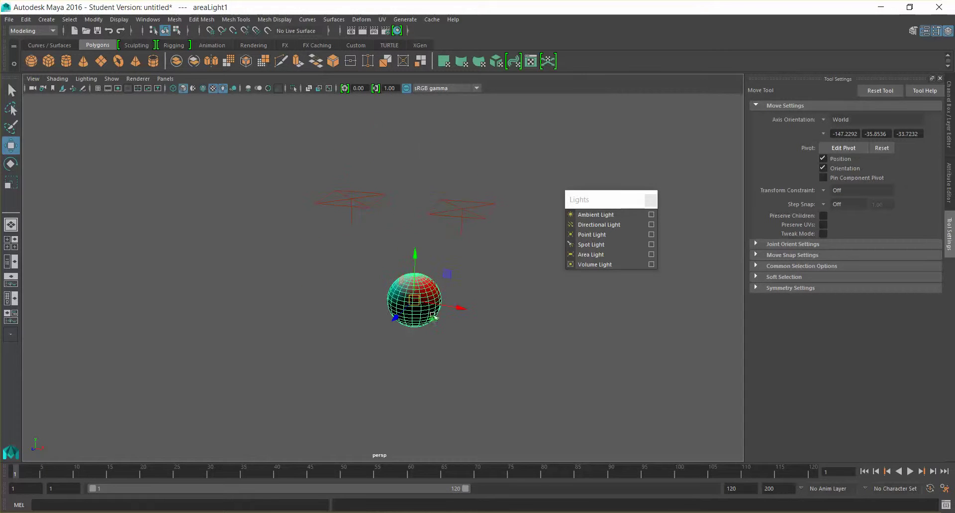
{"action": "right_click_drag", "start_coordinate": [421, 291], "coordinate": [525, 316], "text": "alt"}
{"action": "middle_click_drag", "start_coordinate": [525, 316], "coordinate": [489, 325], "text": "alt"}
{"action": "left_click", "coordinate": [488, 323]}
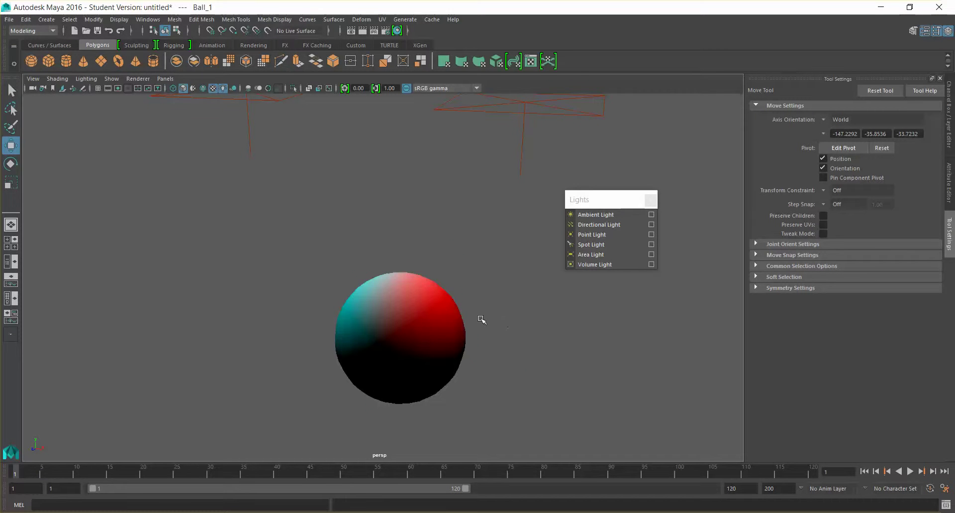
{"action": "scroll", "coordinate": [434, 331], "scroll_direction": "down", "scroll_amount": 4}
{"action": "left_click", "coordinate": [416, 321]}
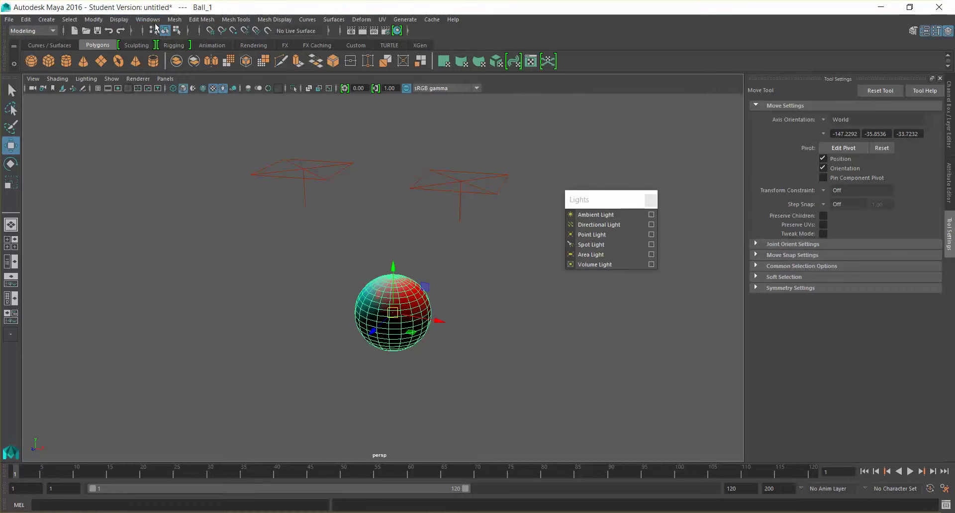
{"action": "left_click", "coordinate": [149, 20]}
Step: Open Hypershade via Windows > Rendering Editors and browse into the Resources 2015-16 folder
{"action": "mouse_move", "coordinate": [209, 75]}
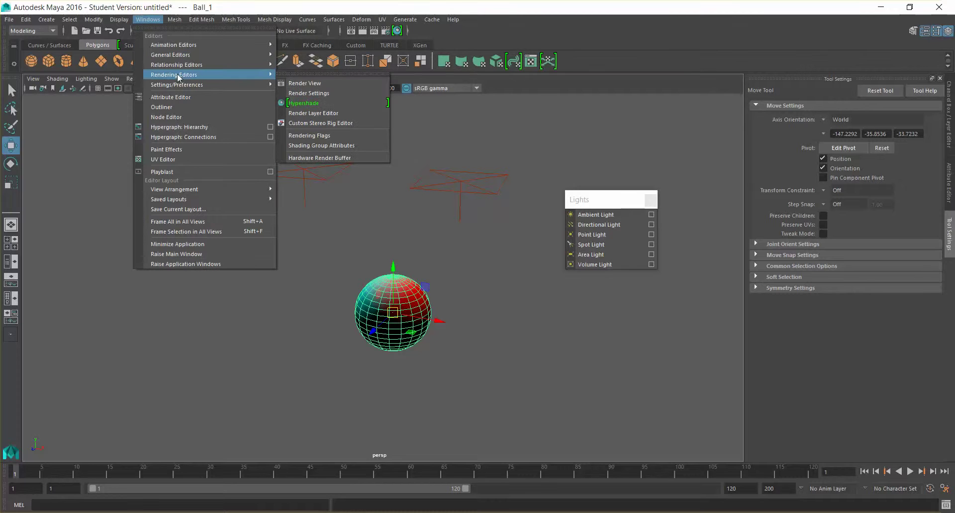
{"action": "left_click", "coordinate": [318, 103]}
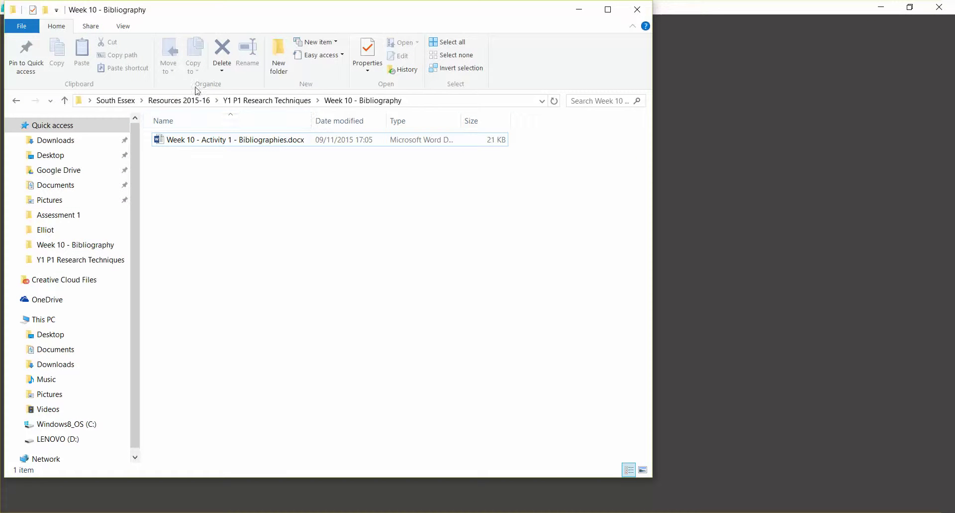
{"action": "left_click", "coordinate": [167, 101]}
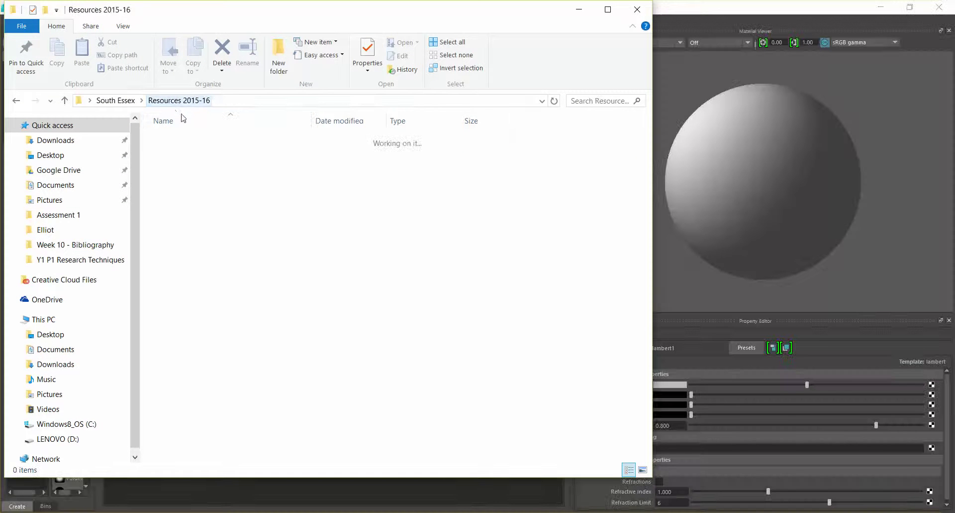
Step: Open the Buddy! folder on the Desktop, then return to the Hypershade window
{"action": "left_click", "coordinate": [56, 155]}
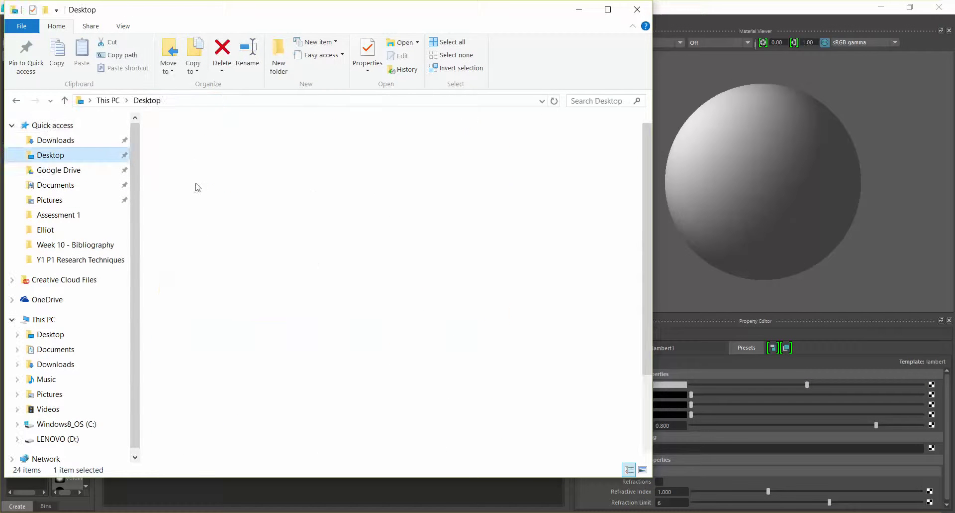
{"action": "double_click", "coordinate": [194, 154]}
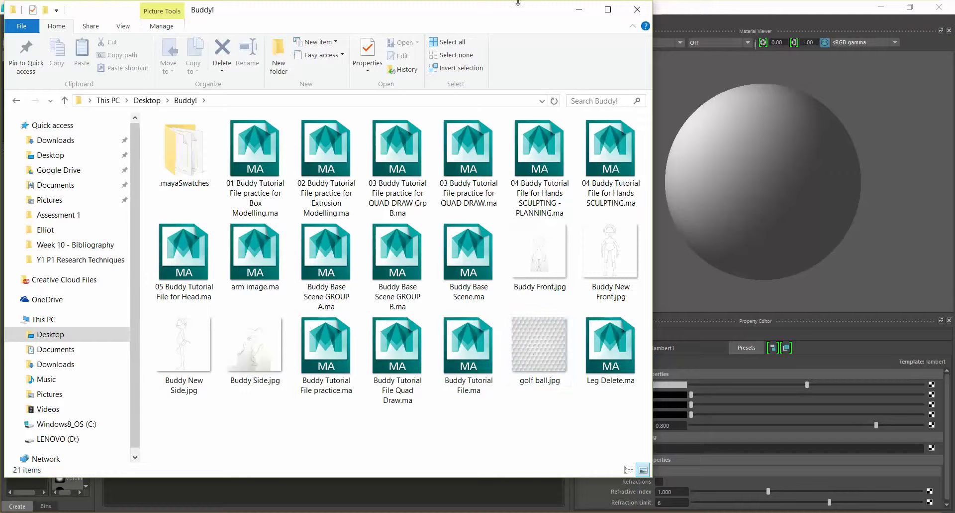
{"action": "left_click", "coordinate": [668, 5]}
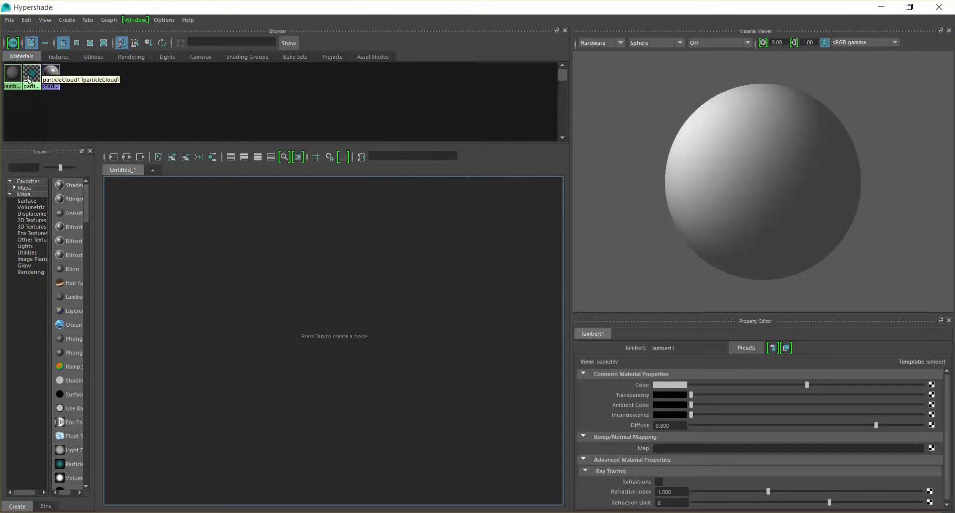
Step: Wire a new, empty file1 texture into lambert1's Color and frame the nodes in the graph
{"action": "left_click_drag", "start_coordinate": [12, 74], "coordinate": [205, 251]}
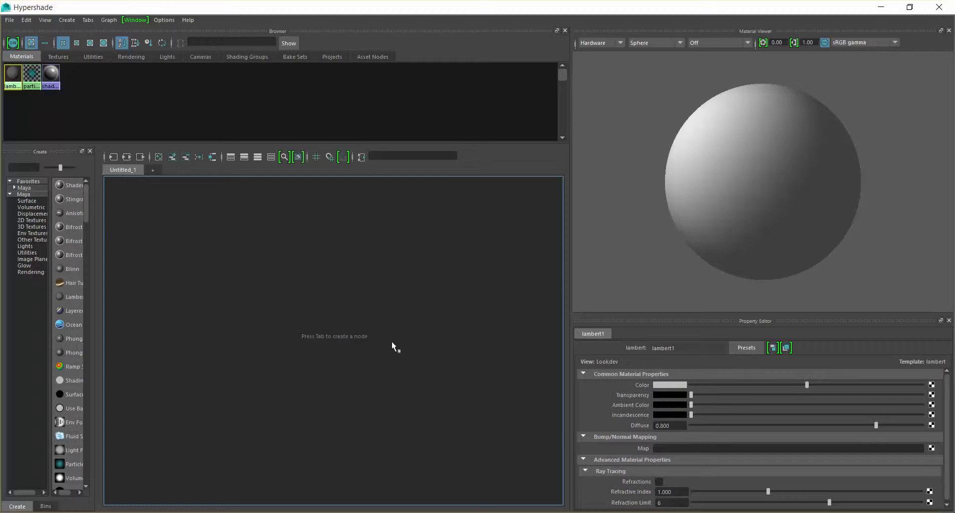
{"action": "left_click_drag", "start_coordinate": [31, 88], "coordinate": [204, 276]}
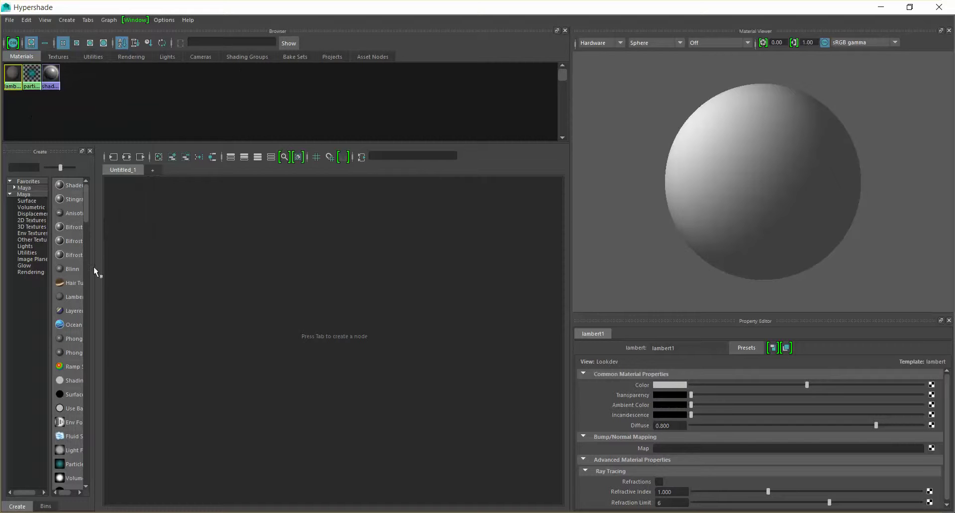
{"action": "left_click_drag", "start_coordinate": [97, 372], "coordinate": [199, 375]}
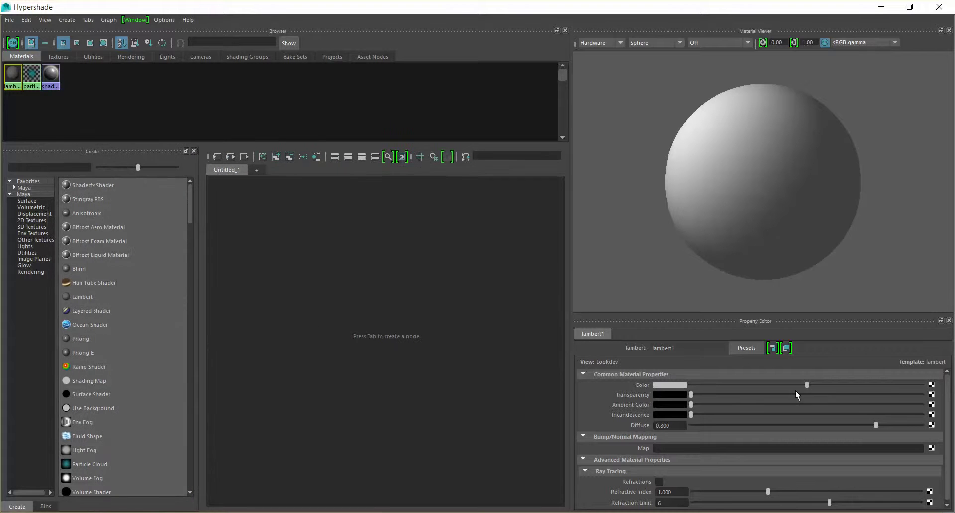
{"action": "left_click", "coordinate": [932, 384]}
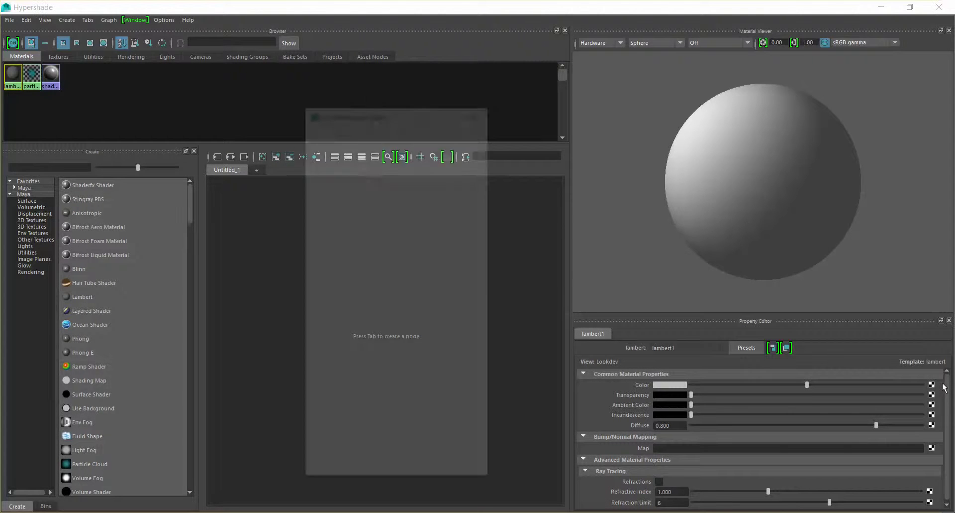
{"action": "left_click", "coordinate": [378, 199]}
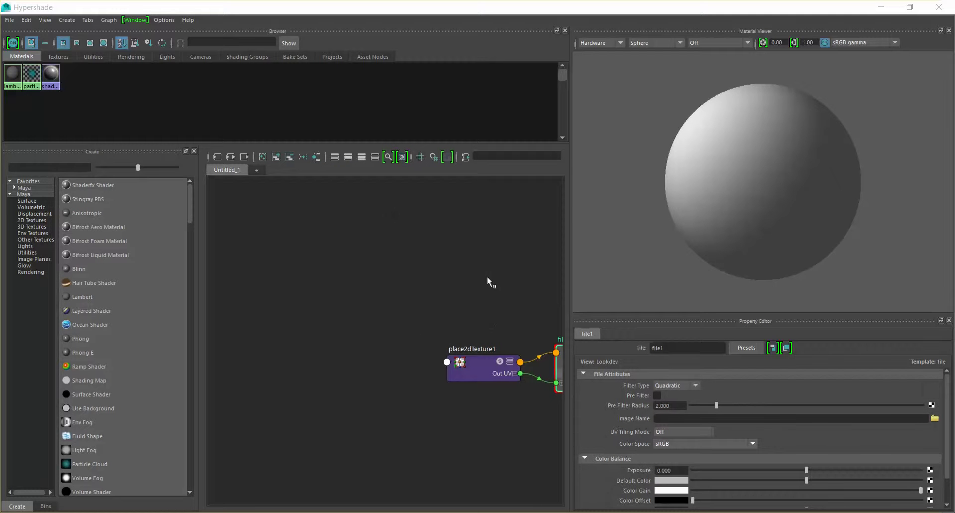
{"action": "key", "text": "a"}
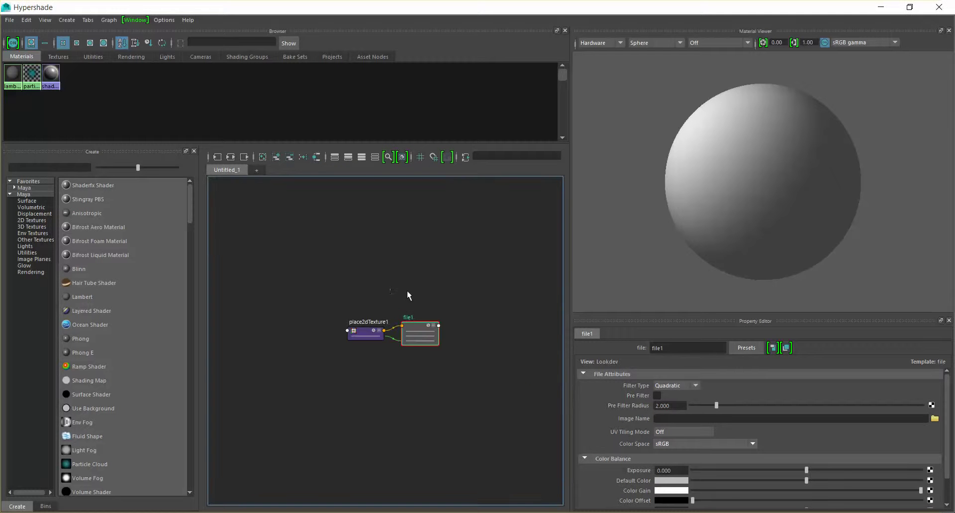
{"action": "scroll", "coordinate": [453, 349], "scroll_direction": "up", "scroll_amount": 3}
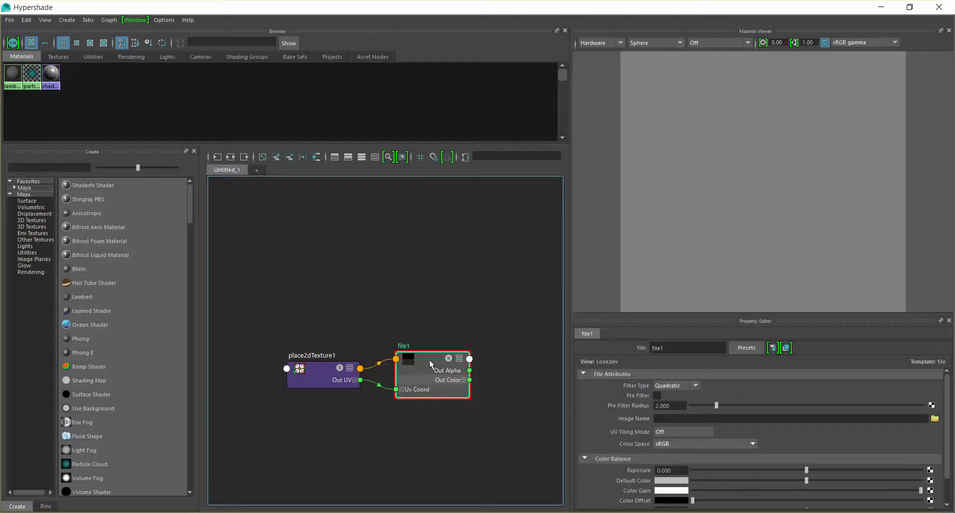
Step: Load images\SoilCracked0146_1_S.jpg into file1 and preview the cracked-soil texture on lambert1
{"action": "left_click", "coordinate": [935, 419]}
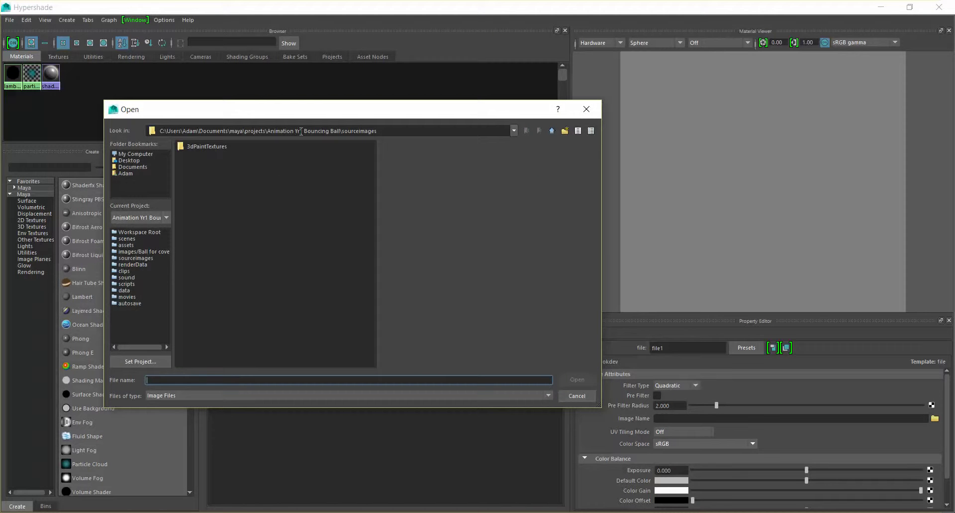
{"action": "key", "text": "BackSpace"}
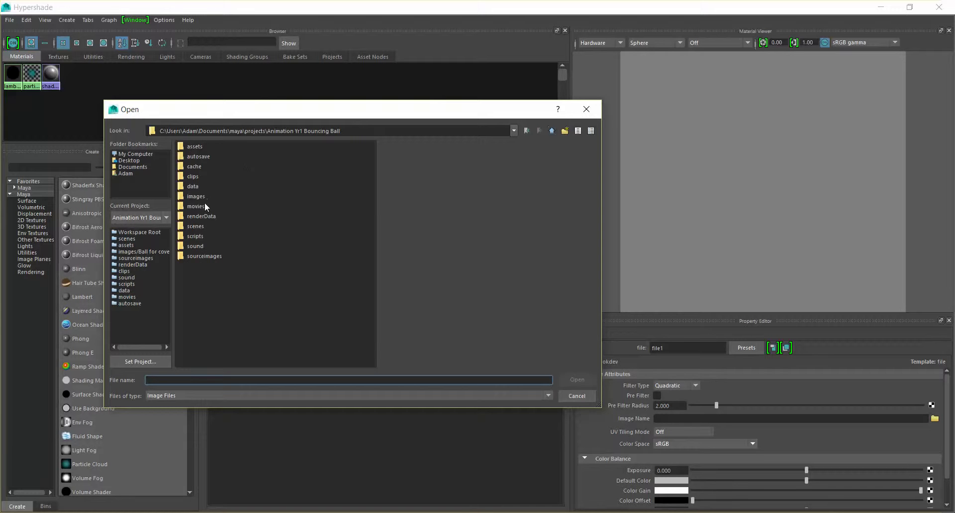
{"action": "double_click", "coordinate": [195, 196]}
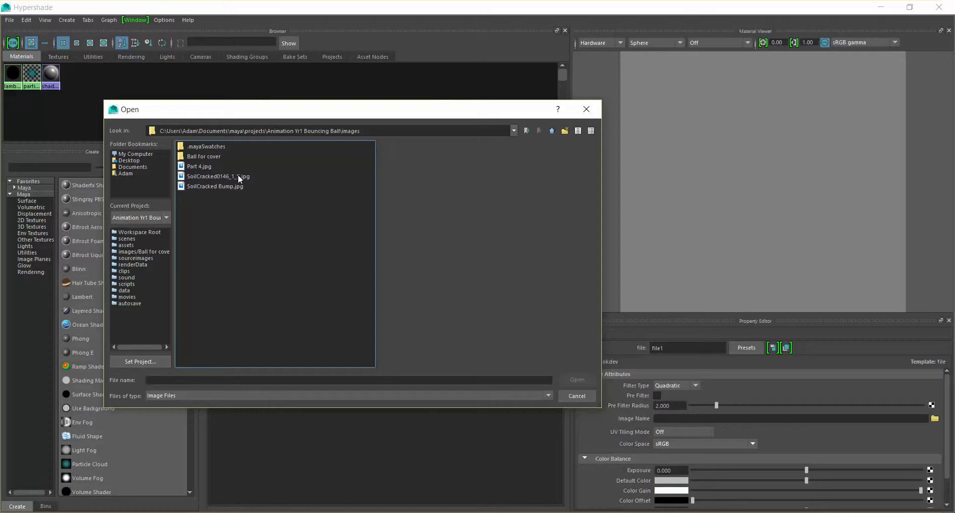
{"action": "double_click", "coordinate": [240, 177]}
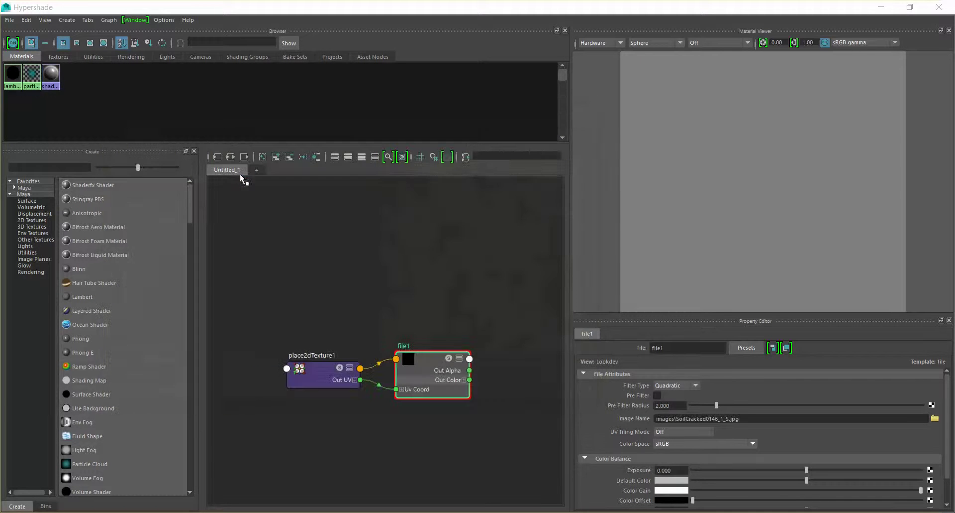
{"action": "left_click", "coordinate": [14, 74]}
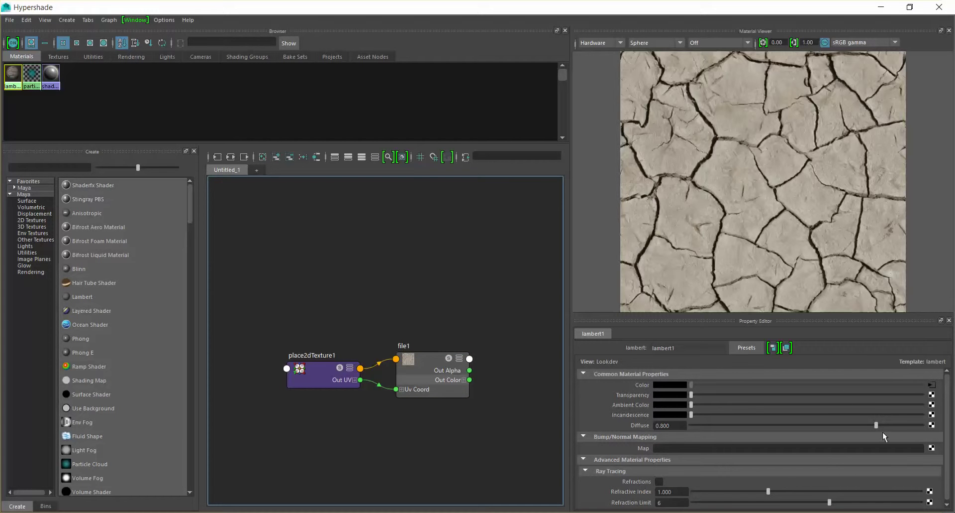
{"action": "left_click", "coordinate": [932, 448]}
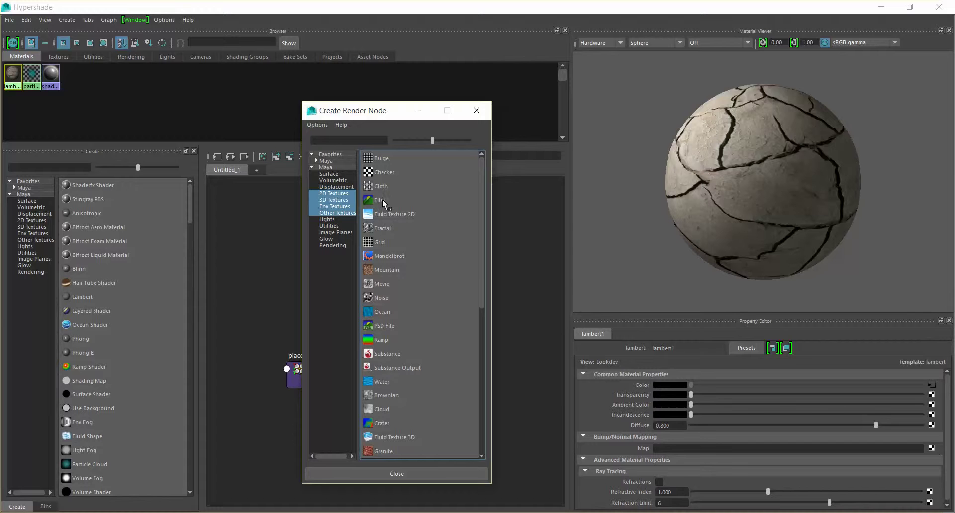
Step: Create a file2 texture feeding a bump2d1 node as lambert1's bump map, then frame all nodes
{"action": "left_click", "coordinate": [383, 202]}
{"action": "left_click", "coordinate": [523, 377]}
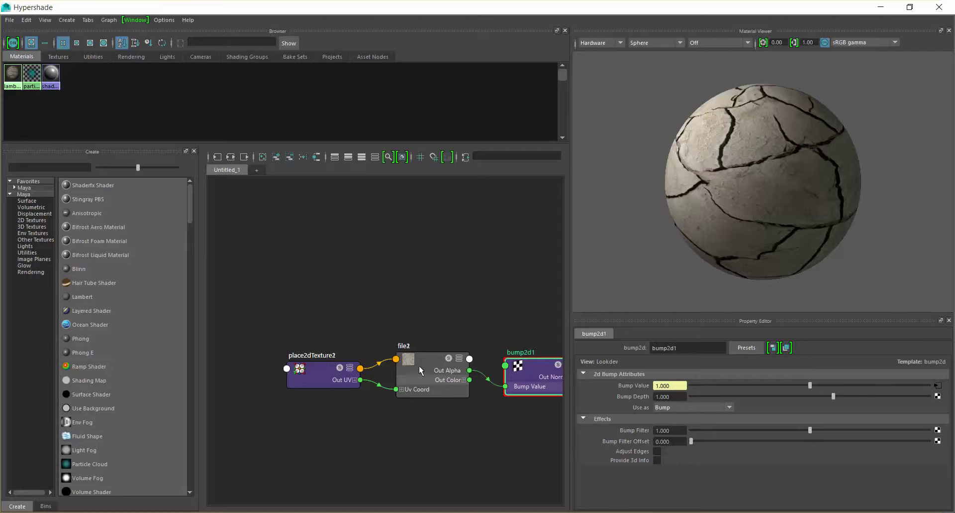
{"action": "scroll", "coordinate": [419, 366], "scroll_direction": "down", "scroll_amount": 3}
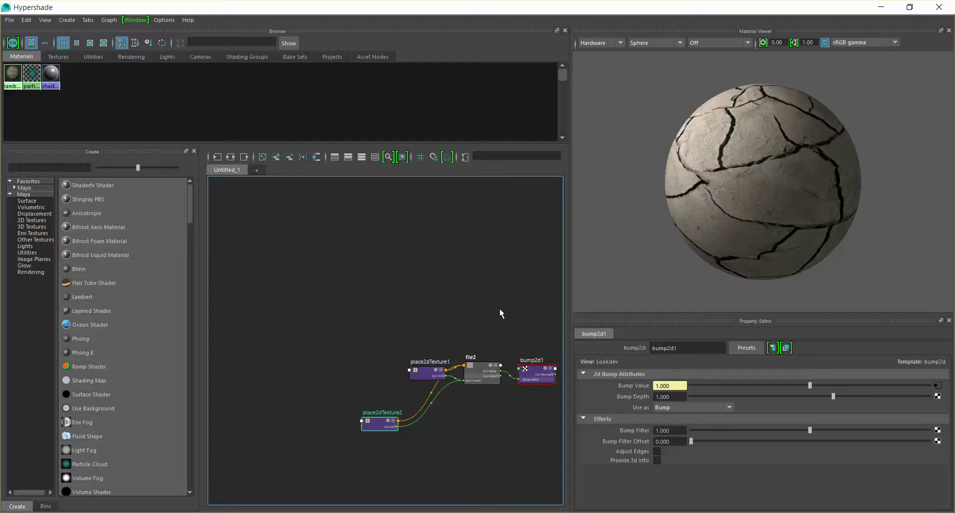
{"action": "key", "text": "ctrl+v"}
{"action": "key", "text": "a"}
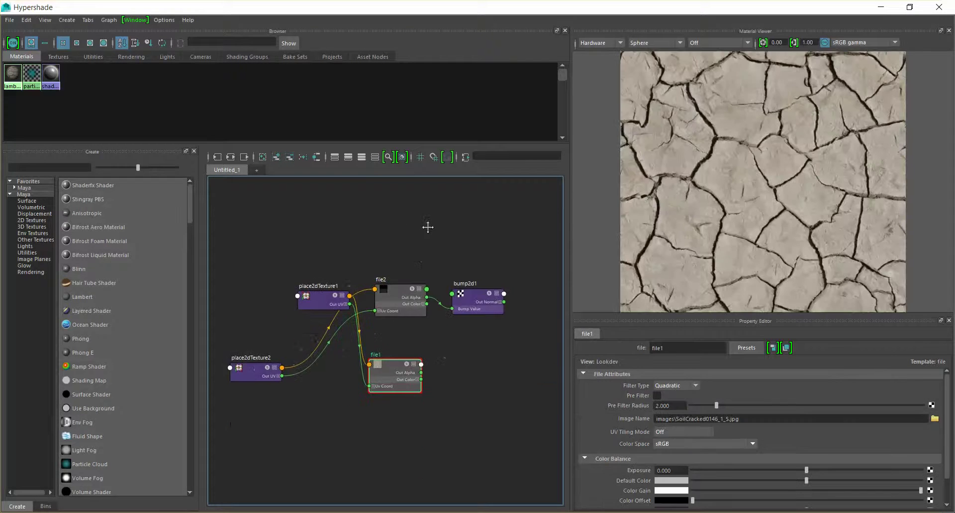
Step: Move place2dTexture1 below file1 and place2dTexture2 beside file2, then select file2
{"action": "left_click_drag", "start_coordinate": [331, 299], "coordinate": [297, 432]}
{"action": "left_click_drag", "start_coordinate": [254, 370], "coordinate": [308, 305]}
{"action": "left_click", "coordinate": [404, 299]}
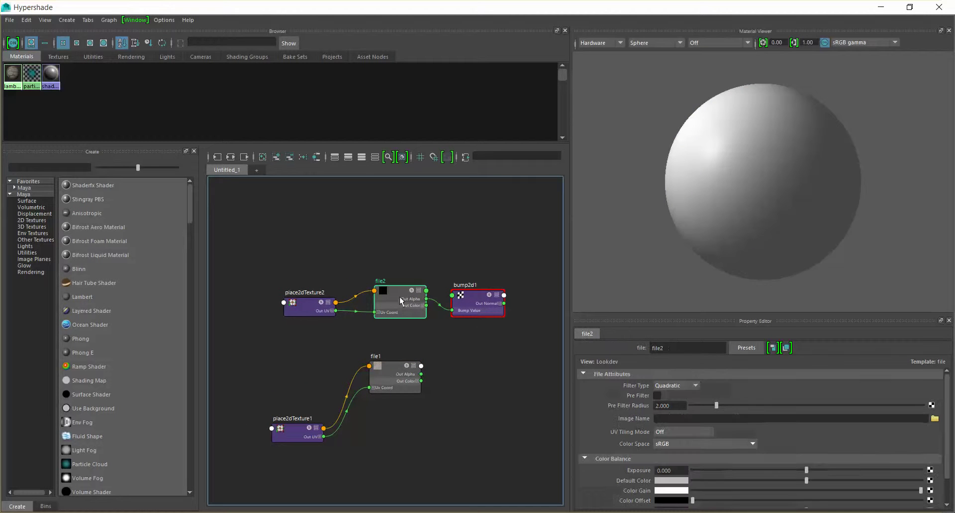
{"action": "left_click", "coordinate": [478, 298]}
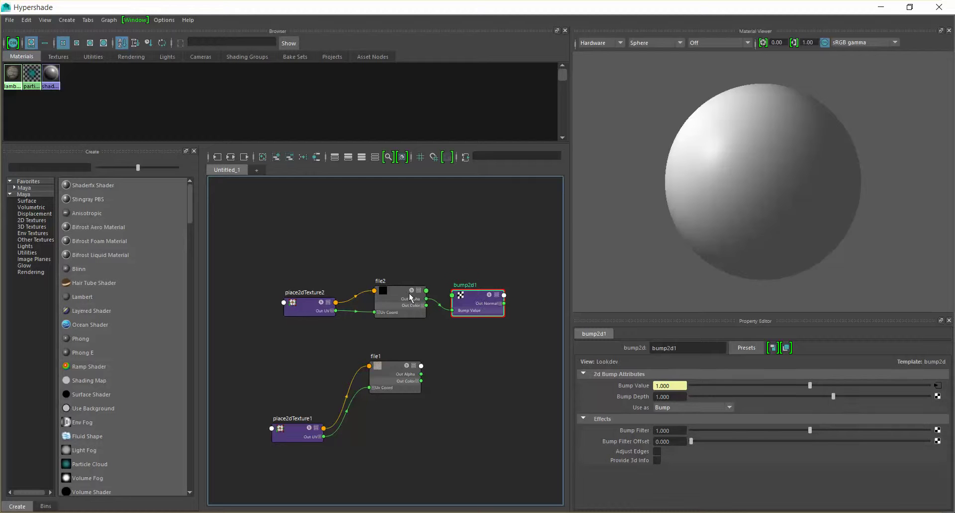
{"action": "left_click", "coordinate": [413, 298]}
Step: Load SoilCracked Bump.jpg into file2 and check the raised relief on lambert1's preview sphere
{"action": "left_click", "coordinate": [936, 419]}
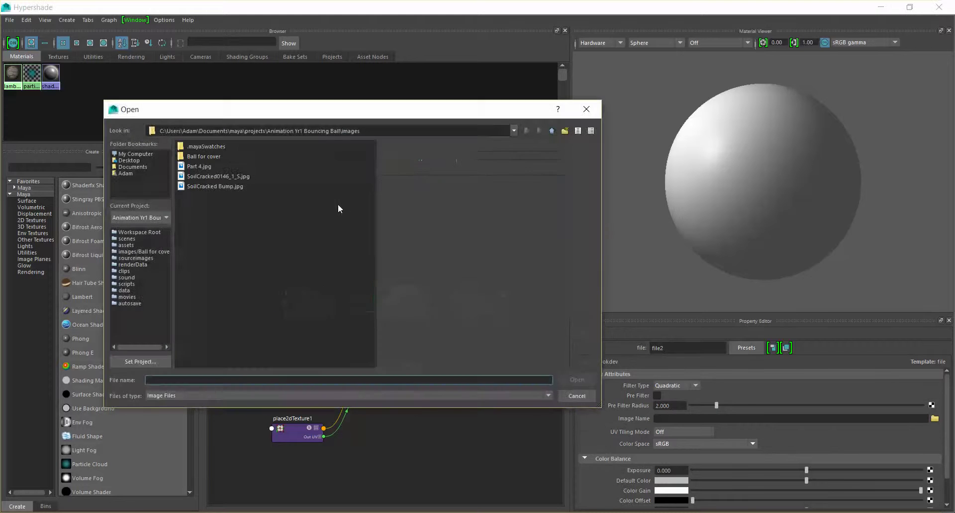
{"action": "double_click", "coordinate": [213, 186]}
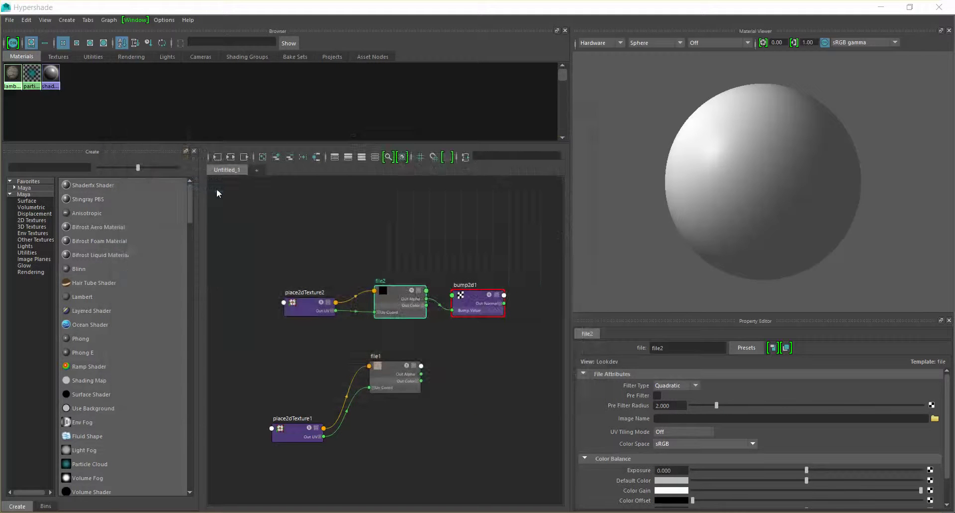
{"action": "left_click", "coordinate": [14, 73]}
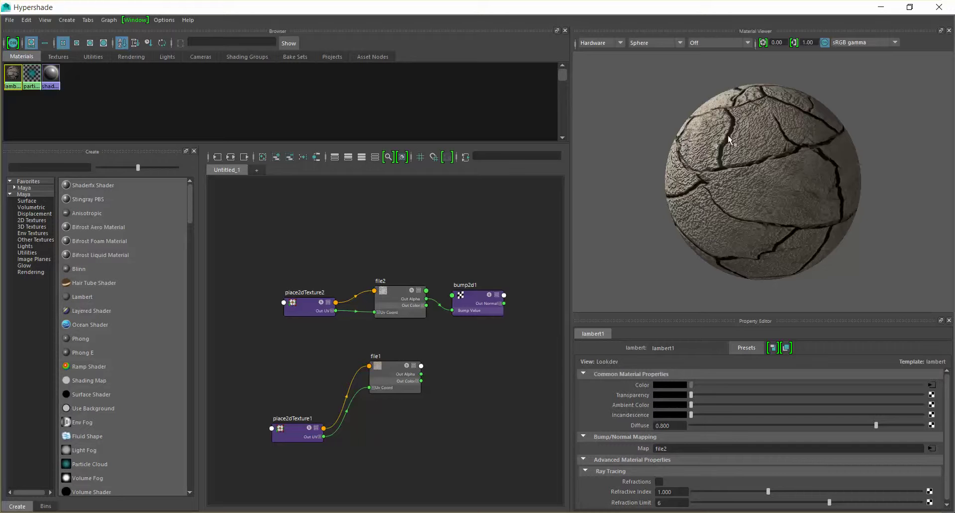
{"action": "left_click", "coordinate": [932, 448]}
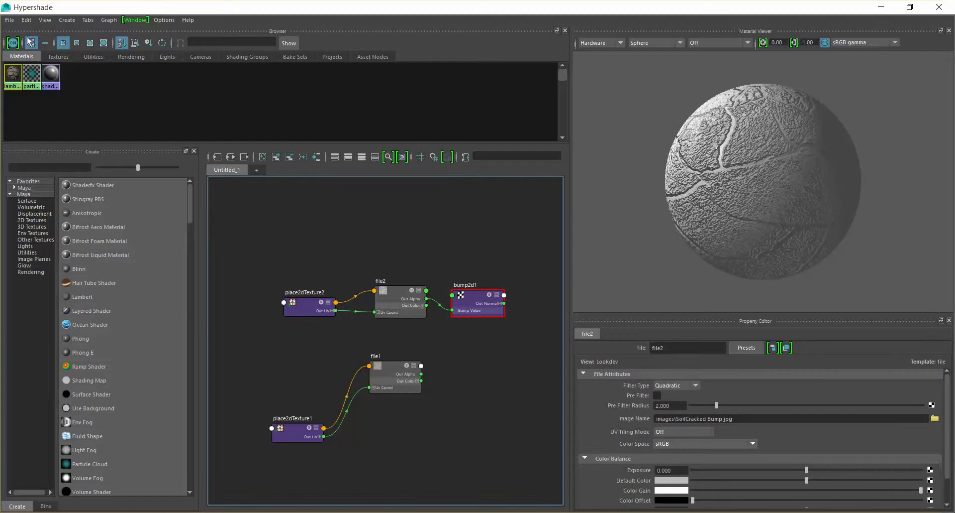
{"action": "left_click", "coordinate": [13, 73]}
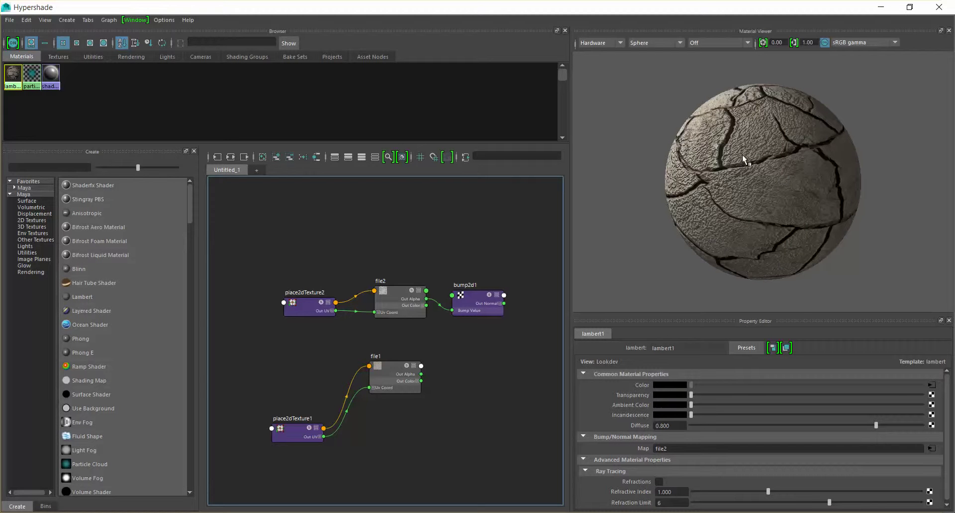
Step: Minimize Hypershade and zoom the perspective view in on the sphere
{"action": "left_click", "coordinate": [888, 7]}
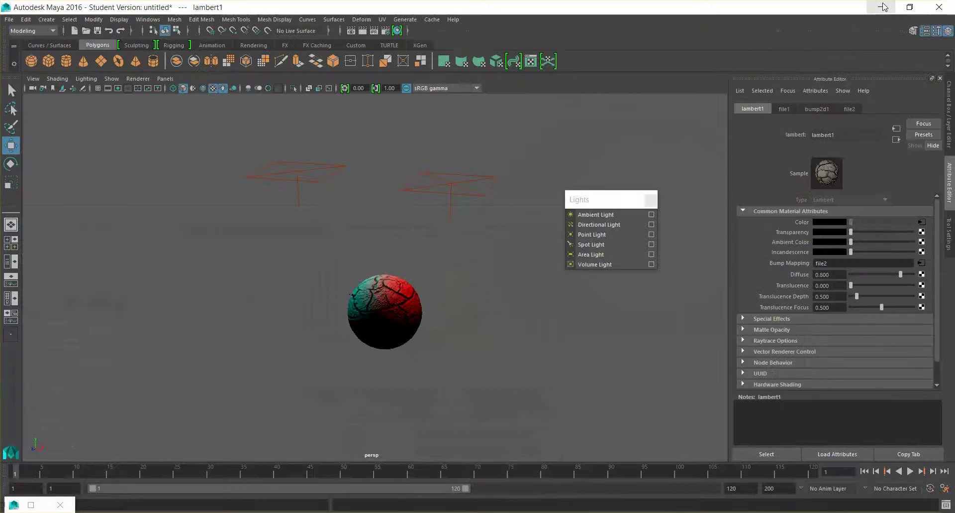
{"action": "scroll", "coordinate": [468, 303], "scroll_direction": "up", "scroll_amount": 5}
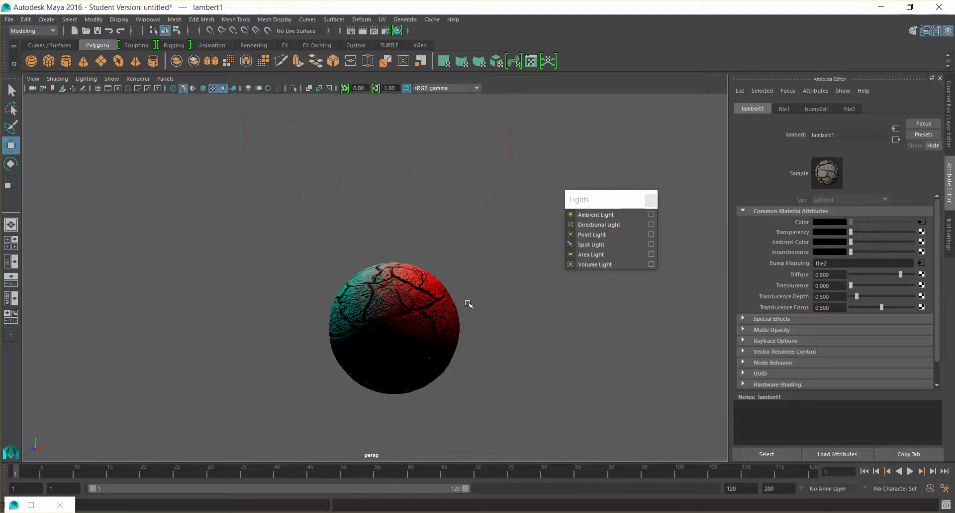
{"action": "scroll", "coordinate": [443, 241], "scroll_direction": "up", "scroll_amount": 3}
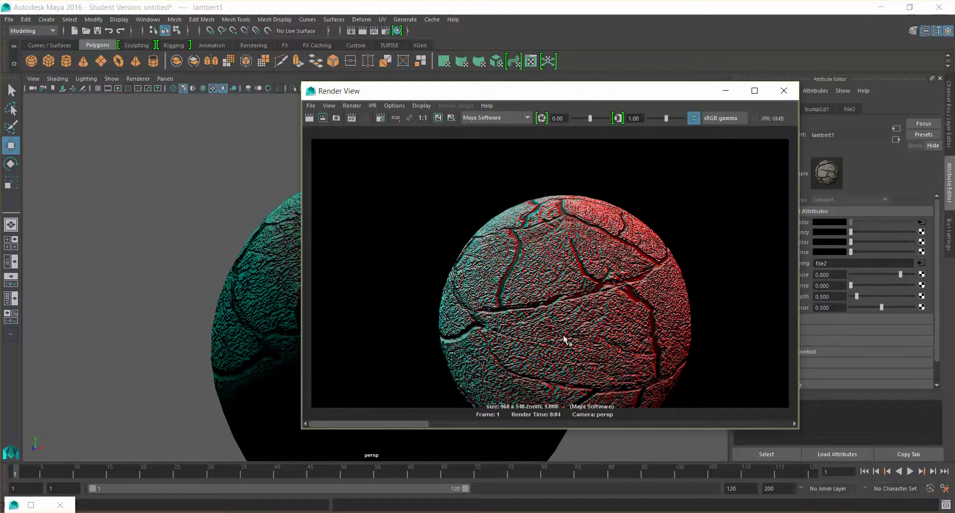
Step: Zoom in and out on the cyan-and-red cracked sphere render, then open Render Settings
{"action": "scroll", "coordinate": [567, 339], "scroll_direction": "up", "scroll_amount": 8}
{"action": "scroll", "coordinate": [566, 283], "scroll_direction": "down", "scroll_amount": 5}
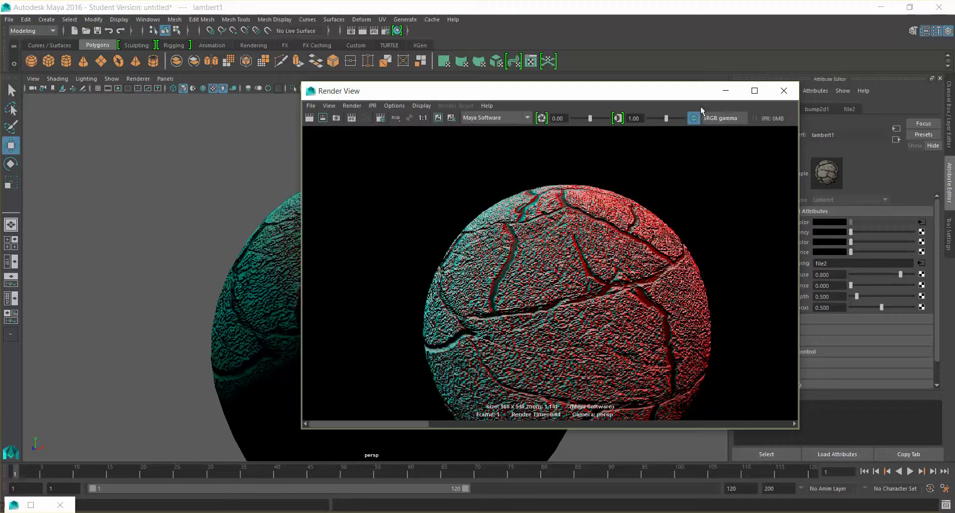
{"action": "scroll", "coordinate": [490, 243], "scroll_direction": "up", "scroll_amount": 3}
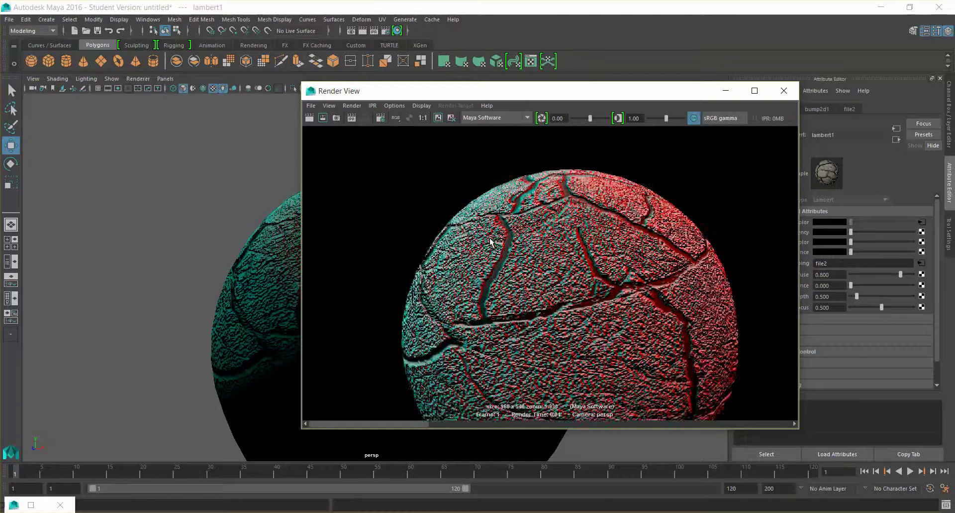
{"action": "scroll", "coordinate": [491, 243], "scroll_direction": "down", "scroll_amount": 3}
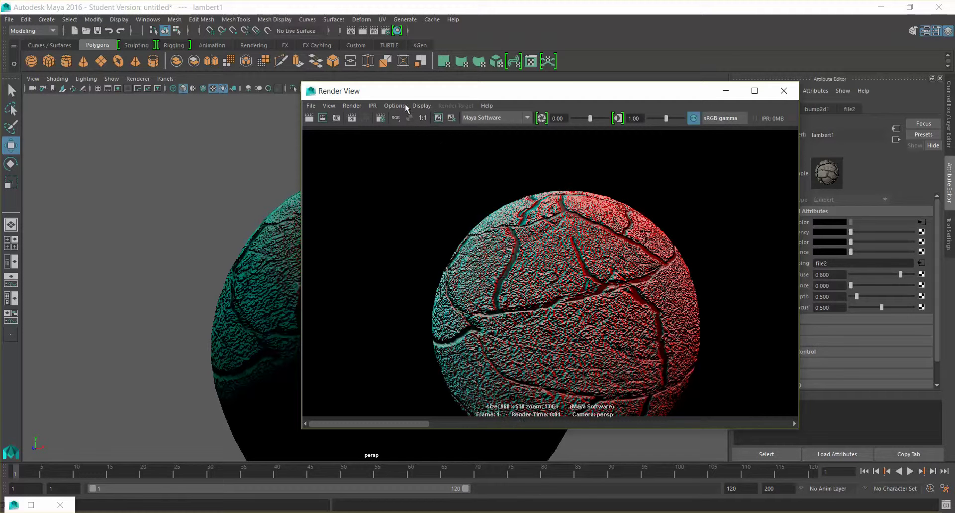
{"action": "left_click", "coordinate": [381, 118]}
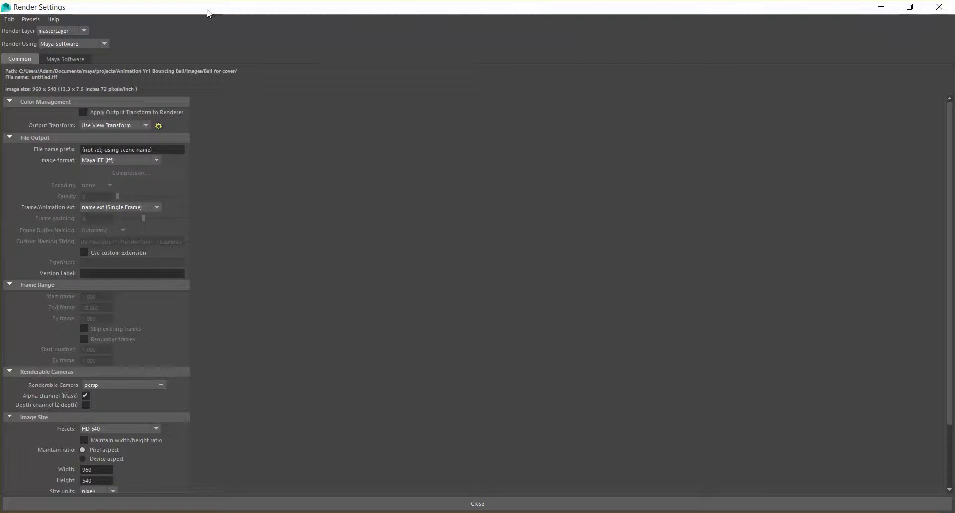
Step: Set the Image Size preset to HD 1080 (1920 x 1080) and close Render Settings
{"action": "double_click", "coordinate": [209, 14]}
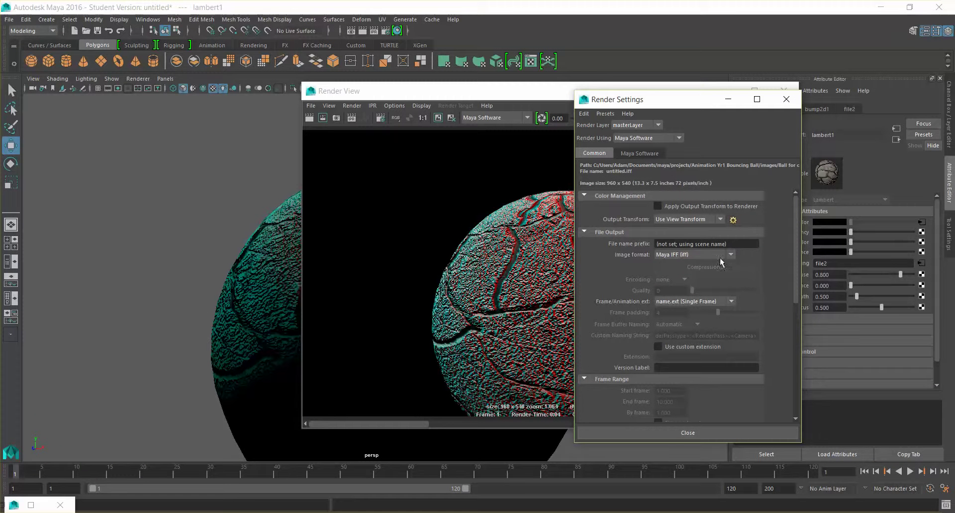
{"action": "scroll", "coordinate": [721, 257], "scroll_direction": "down", "scroll_amount": 10}
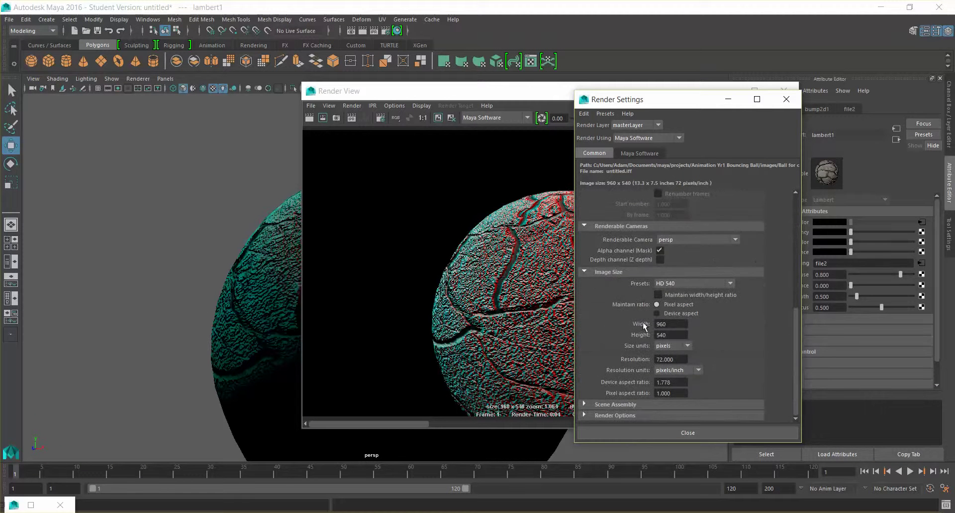
{"action": "left_click", "coordinate": [686, 284]}
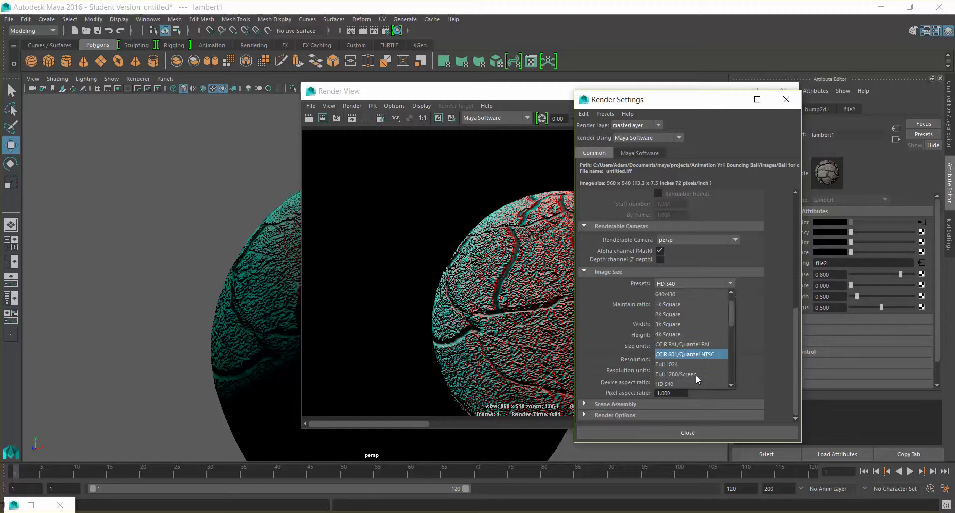
{"action": "scroll", "coordinate": [693, 363], "scroll_direction": "down", "scroll_amount": 1}
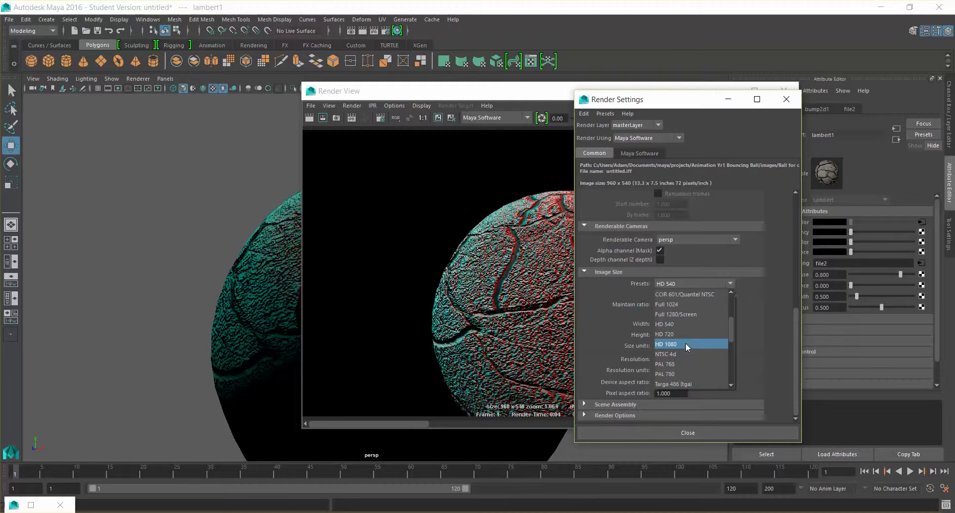
{"action": "left_click", "coordinate": [686, 344]}
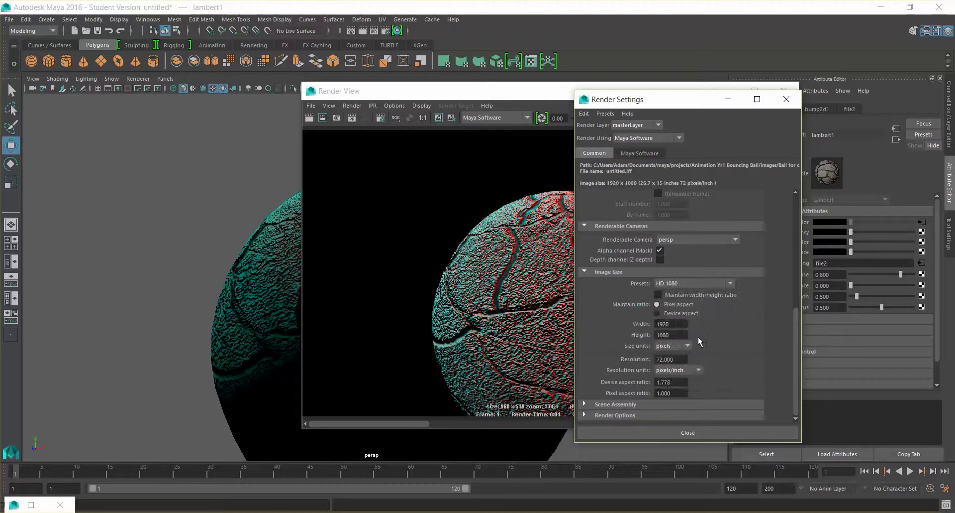
{"action": "left_click", "coordinate": [714, 437]}
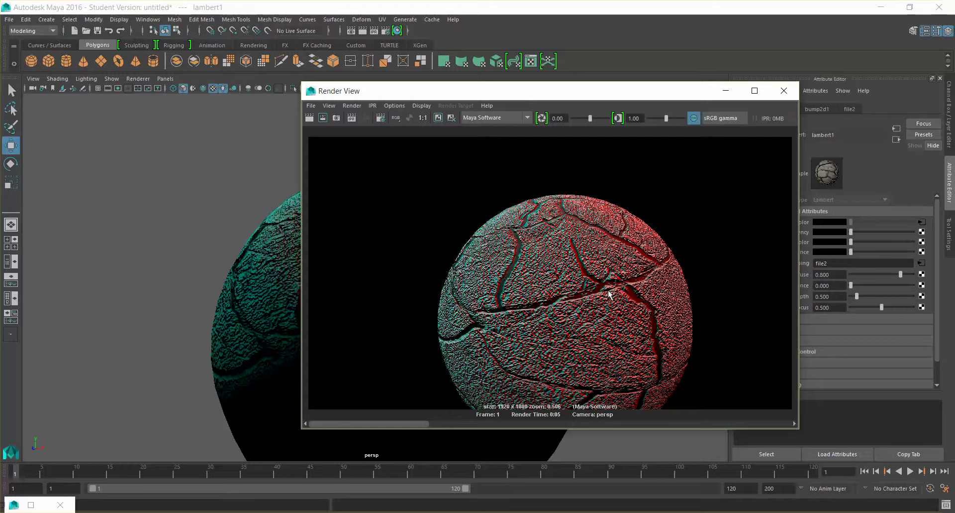
{"action": "left_click_drag", "start_coordinate": [573, 95], "coordinate": [641, 50]}
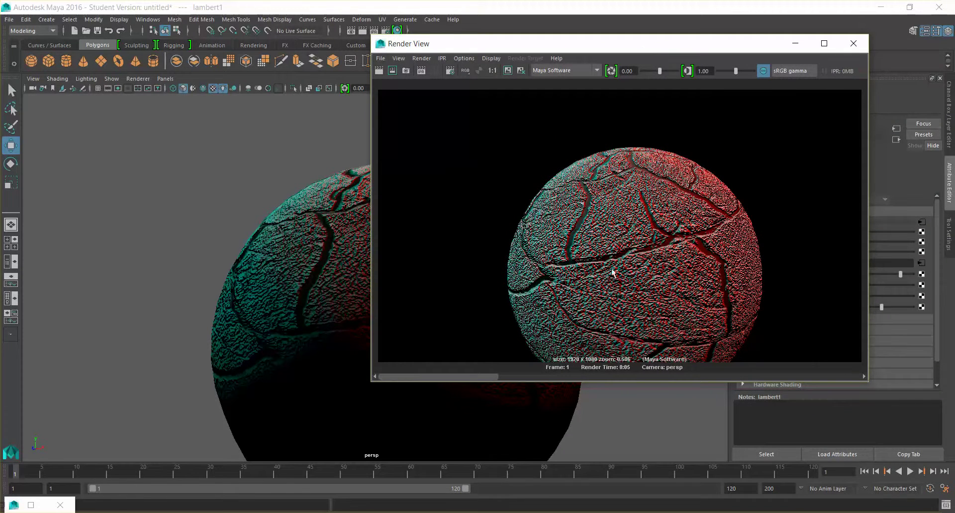
Step: Convert the lower area light into a directional light
{"action": "left_click", "coordinate": [795, 43]}
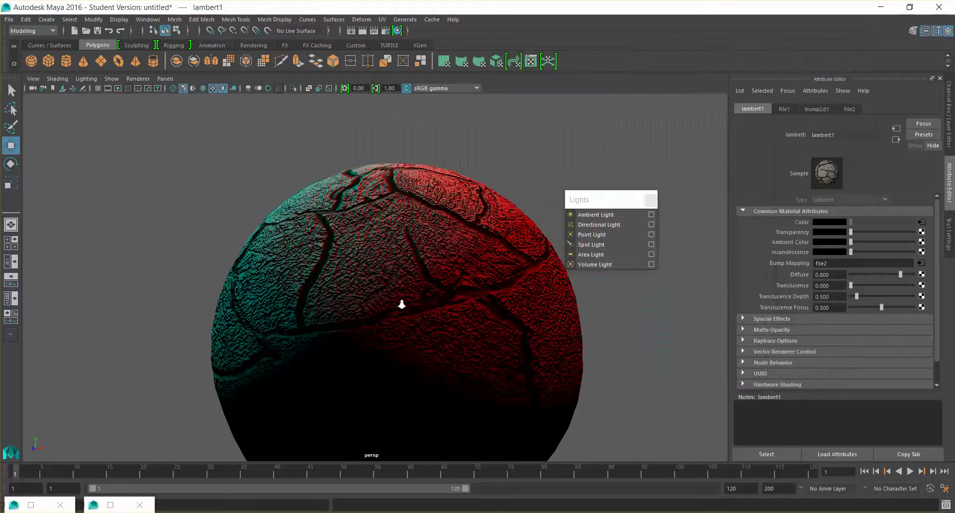
{"action": "scroll", "coordinate": [401, 303], "scroll_direction": "down", "scroll_amount": 8}
{"action": "left_click_drag", "start_coordinate": [425, 358], "coordinate": [330, 334], "text": "alt"}
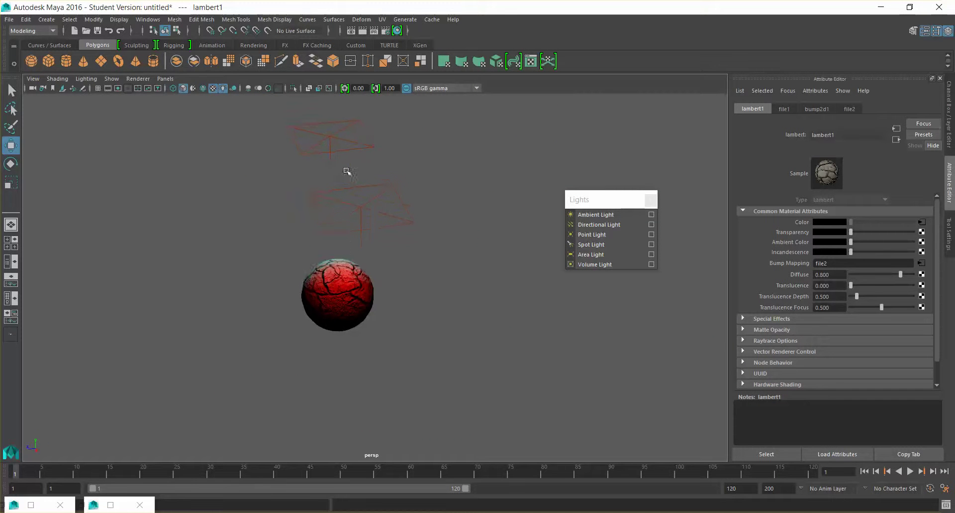
{"action": "left_click_drag", "start_coordinate": [379, 164], "coordinate": [442, 178], "text": "alt"}
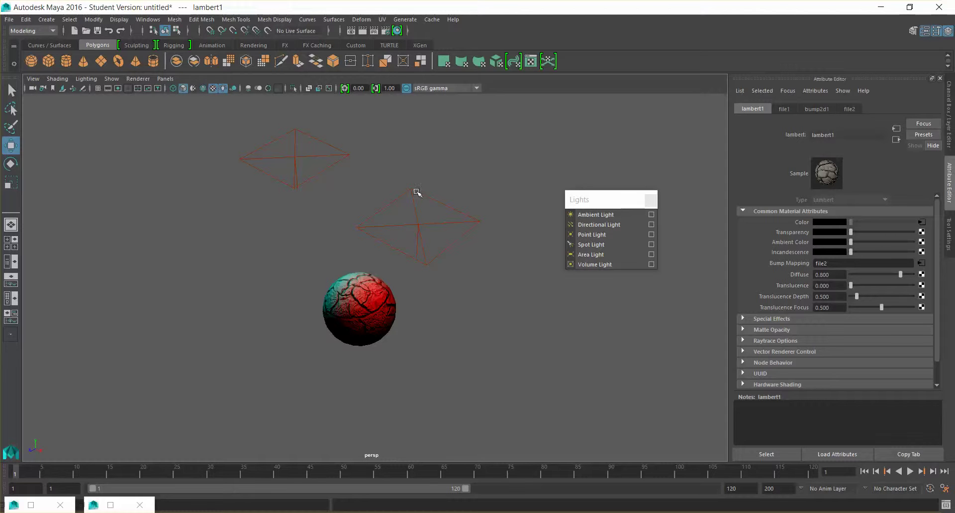
{"action": "left_click", "coordinate": [418, 220]}
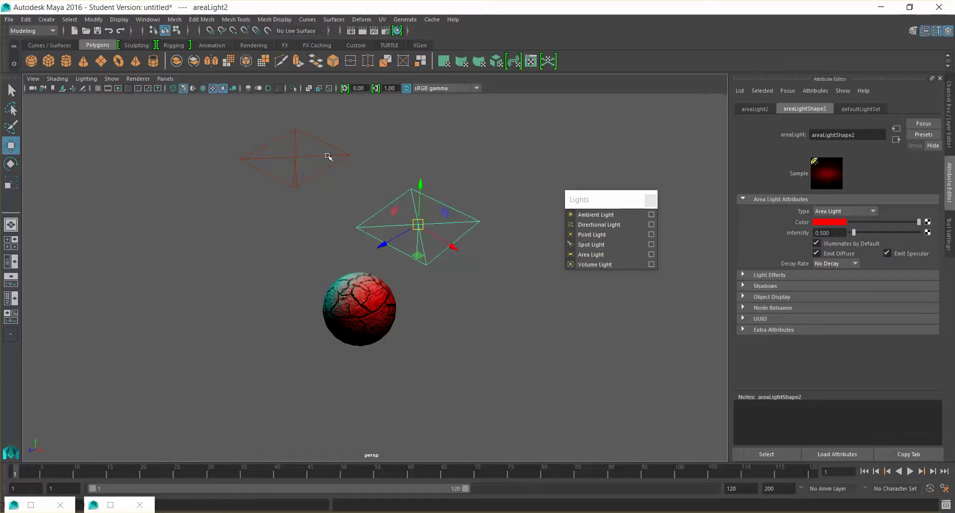
{"action": "left_click", "coordinate": [867, 210]}
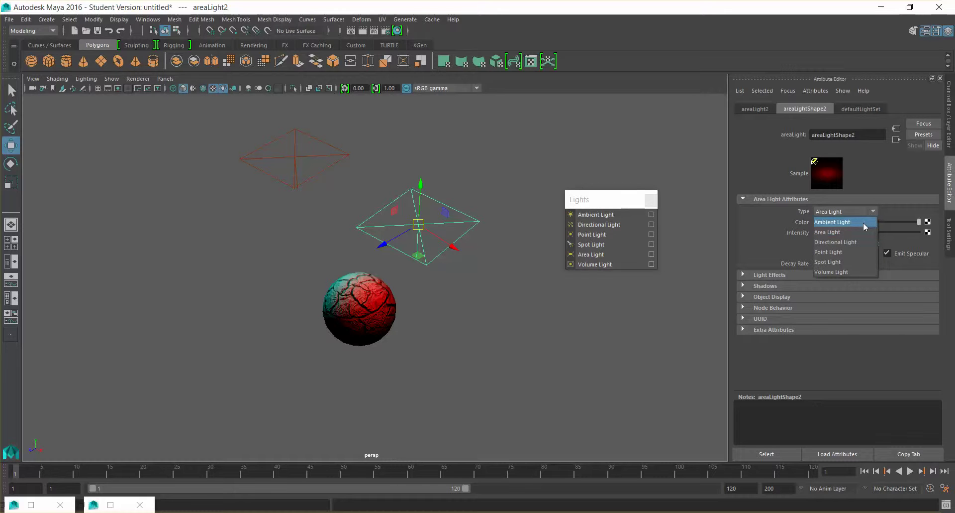
{"action": "left_click", "coordinate": [863, 242]}
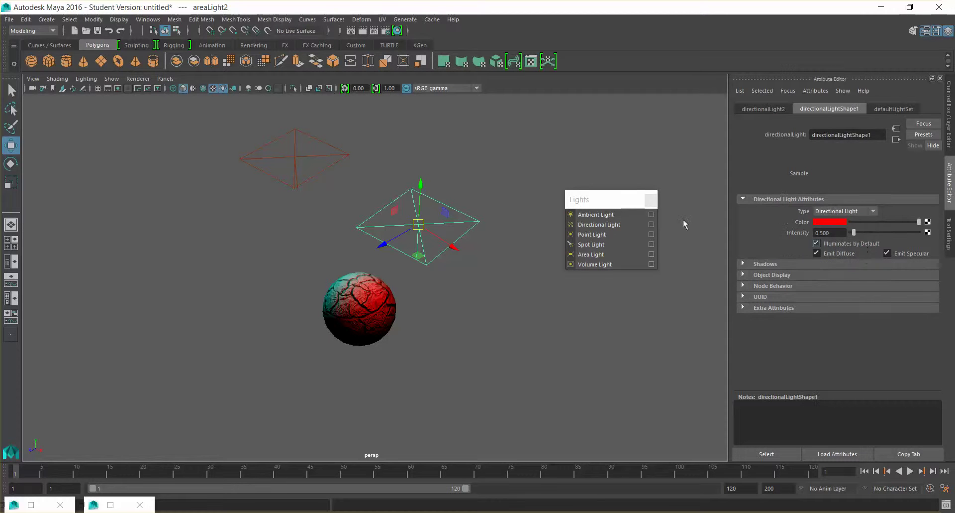
Step: Make the upper-left area light a directional light as well
{"action": "left_click", "coordinate": [295, 158]}
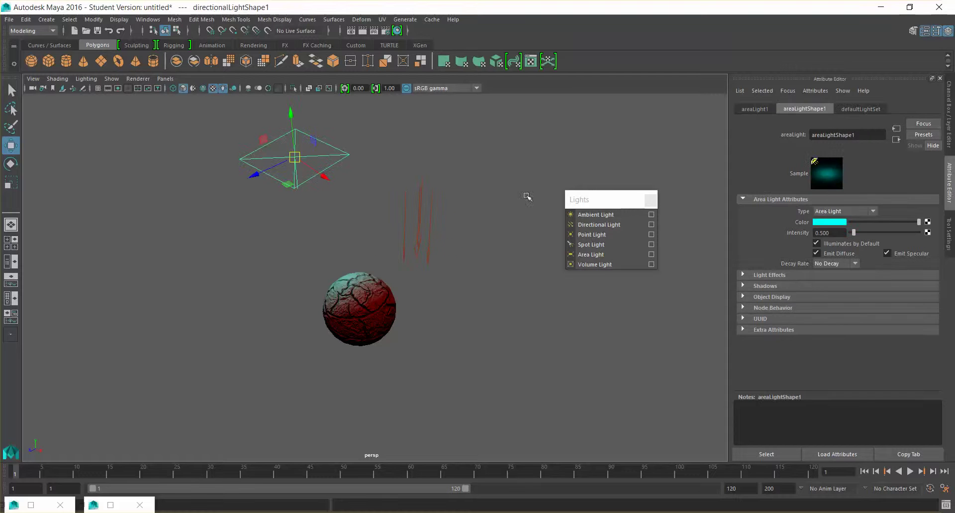
{"action": "left_click", "coordinate": [845, 211]}
{"action": "left_click", "coordinate": [845, 241]}
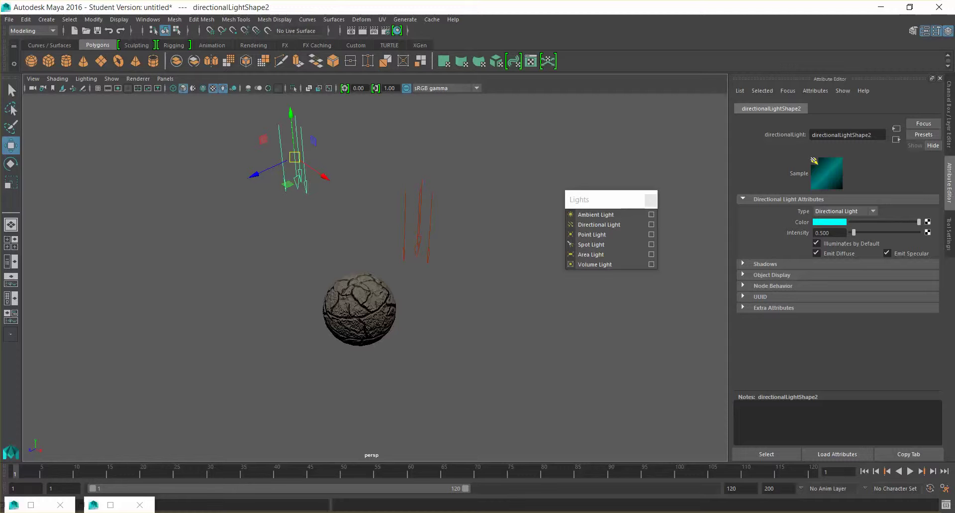
Step: Launch Word and start a blank document
{"action": "key", "text": "super"}
{"action": "type", "text": "wo"}
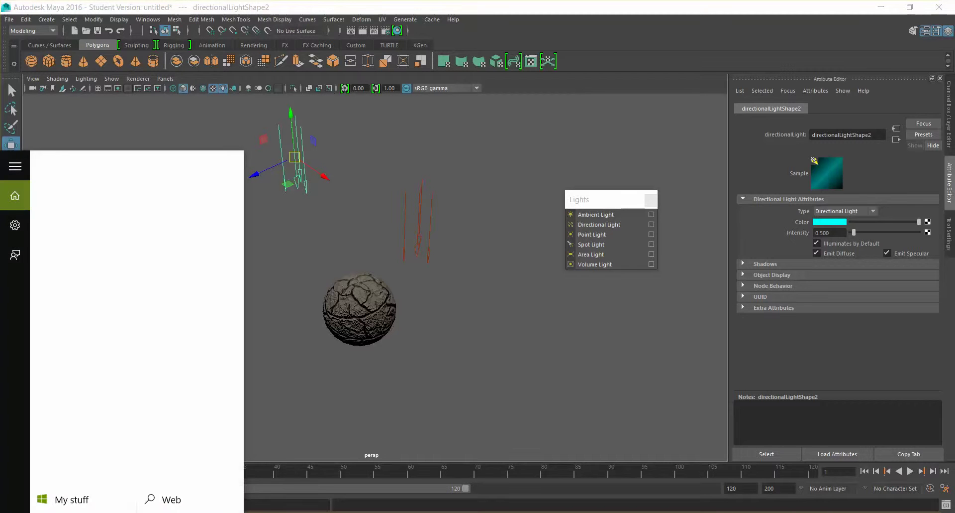
{"action": "type", "text": "rd"}
{"action": "key", "text": "Return"}
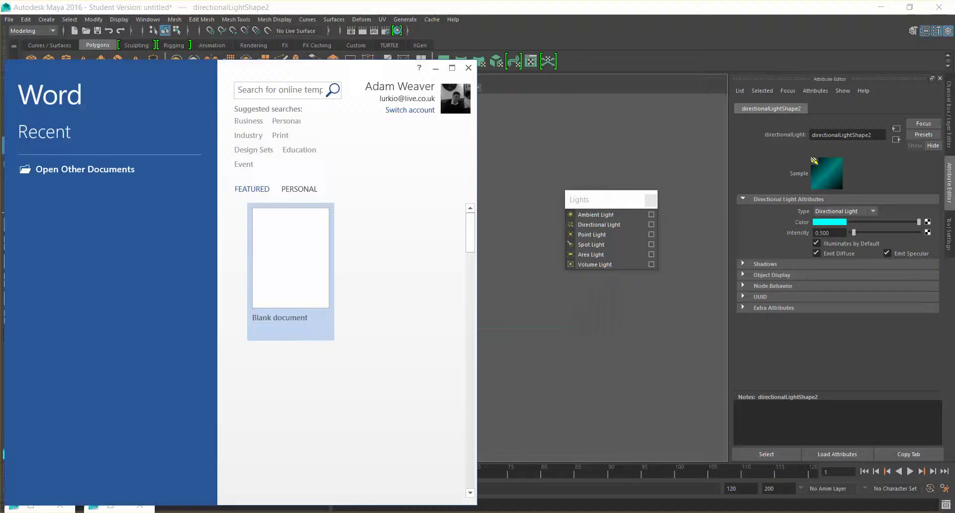
{"action": "left_click", "coordinate": [299, 285]}
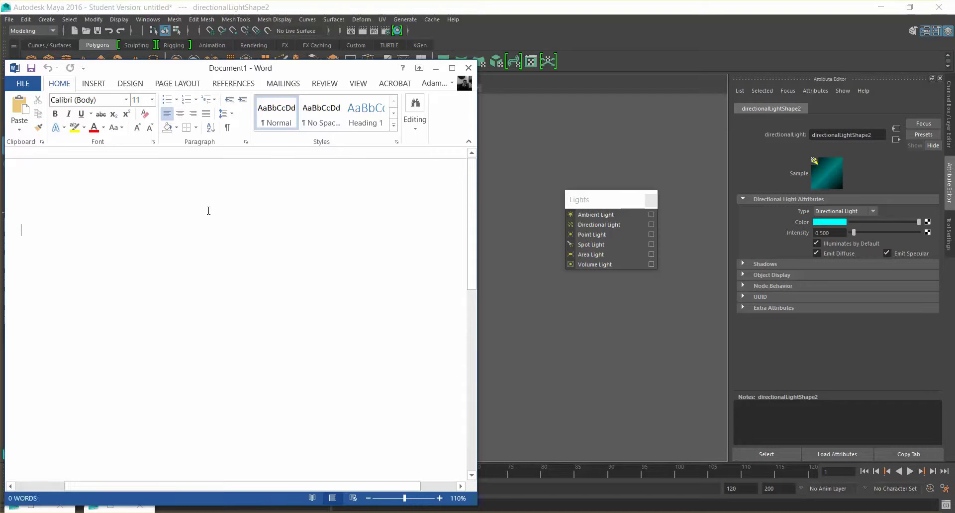
{"action": "left_click_drag", "start_coordinate": [289, 68], "coordinate": [362, 30]}
Step: Type the light notes: main at 100% light/power, fill at 30% Power, Backing Light at 50% Power
{"action": "type", "text": "1"}
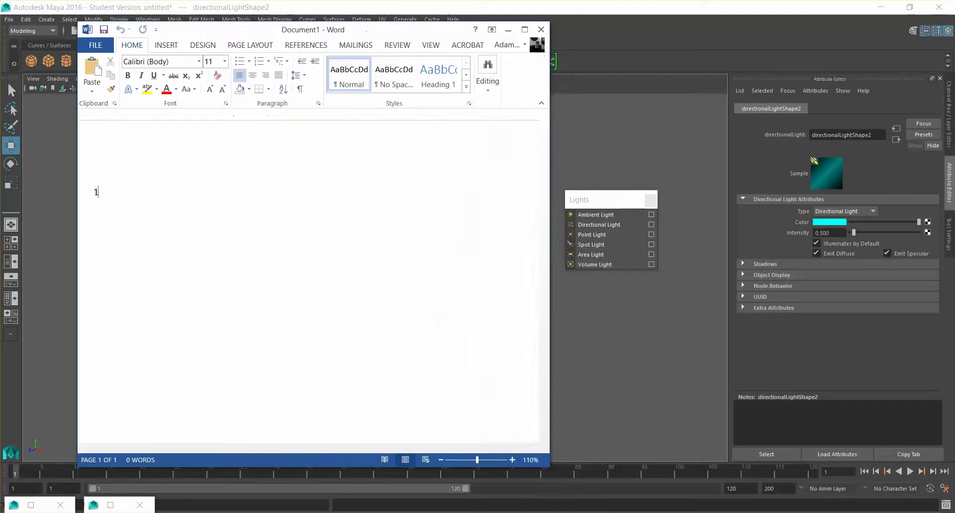
{"action": "type", "text": " x light = main = 100%"}
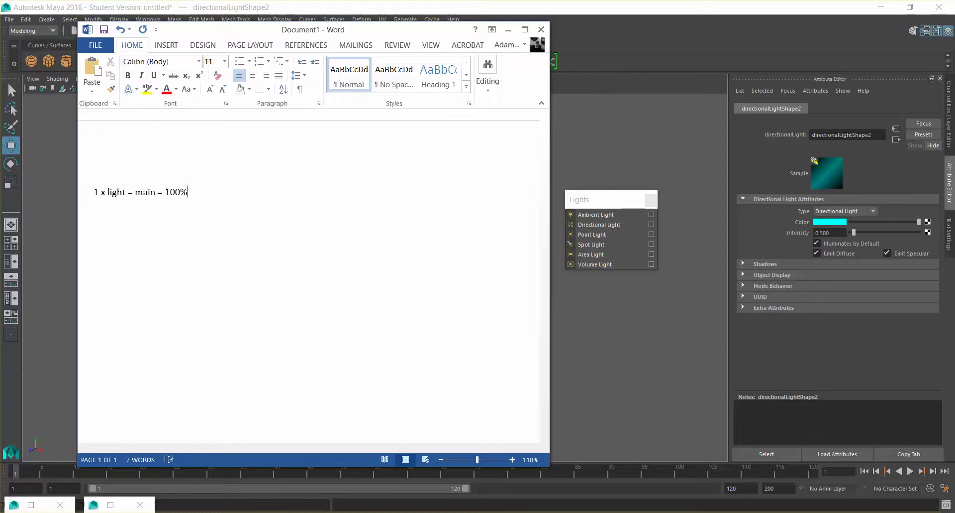
{"action": "type", "text": " light/power"}
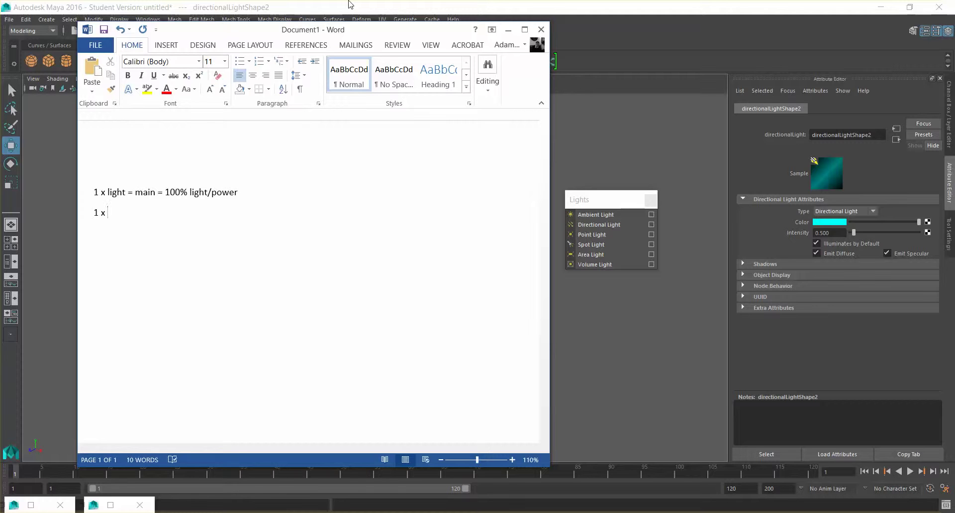
{"action": "type", "text": "light = fill = 30% Power"}
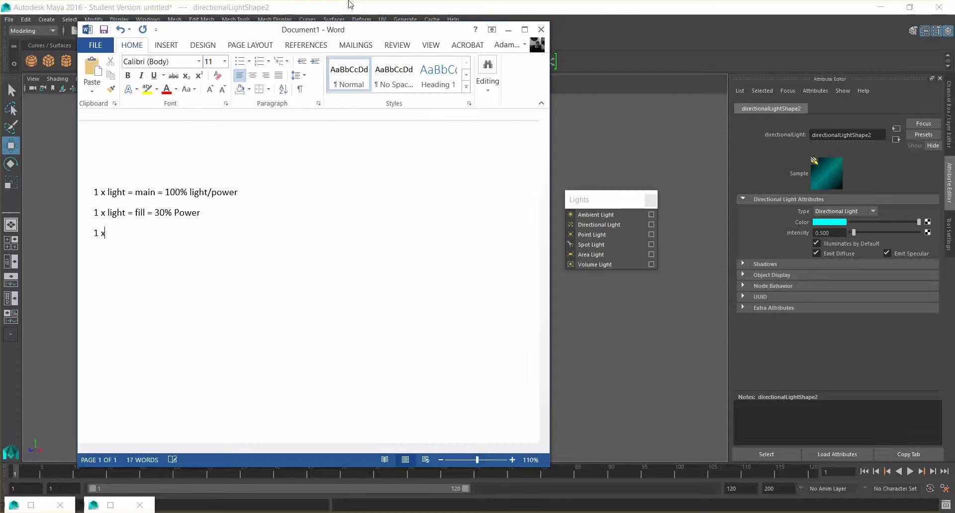
{"action": "type", "text": "Back"}
{"action": "key", "text": "BackSpace"}
{"action": "key", "text": "BackSpace"}
{"action": "key", "text": "BackSpace"}
{"action": "key", "text": "BackSpace"}
{"action": "key", "text": "BackSpace"}
{"action": "key", "text": "BackSpace"}
{"action": "type", "text": "light = Backing Light"}
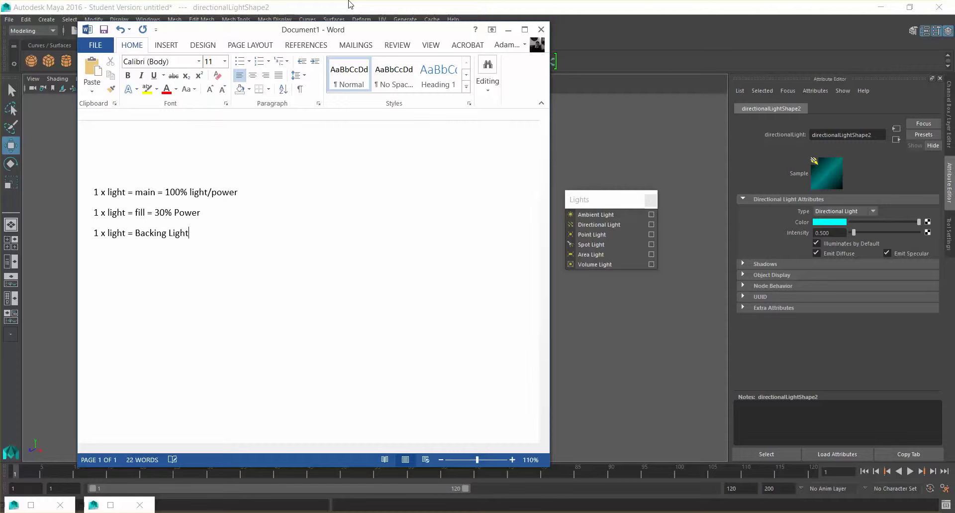
{"action": "type", "text": " 50% Power"}
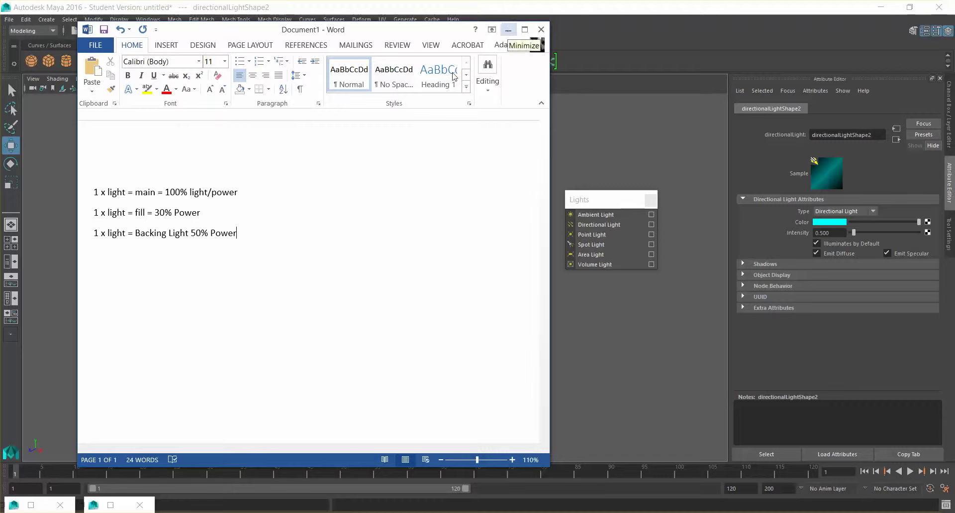
{"action": "left_click", "coordinate": [197, 44]}
Step: Draw a blue oval circle below the three light notes
{"action": "left_click", "coordinate": [176, 46]}
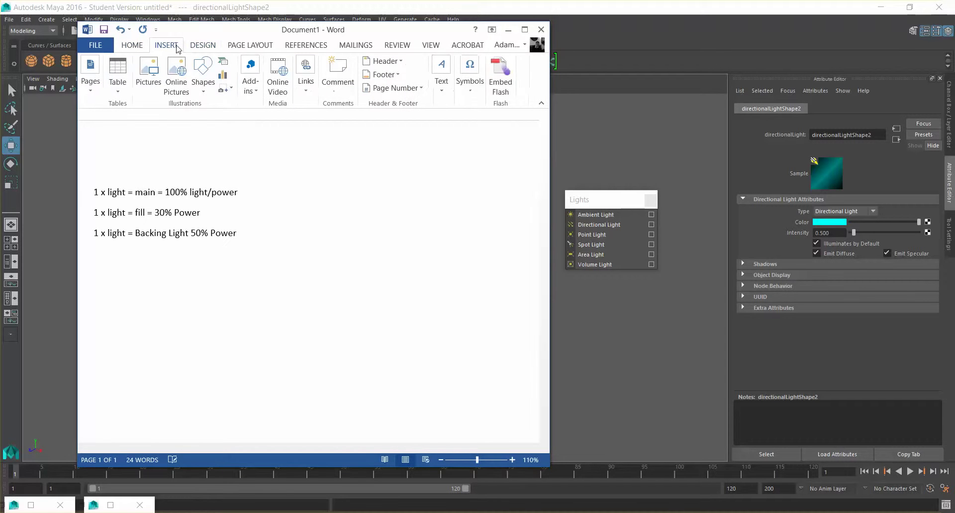
{"action": "left_click", "coordinate": [203, 82]}
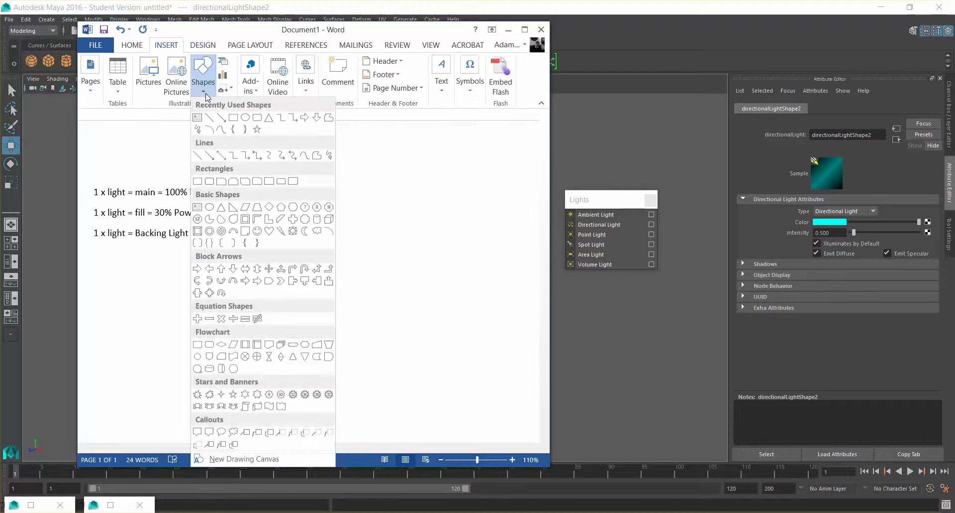
{"action": "left_click", "coordinate": [245, 117]}
{"action": "left_click", "coordinate": [259, 292]}
{"action": "left_click_drag", "start_coordinate": [381, 408], "coordinate": [367, 401]}
{"action": "scroll", "coordinate": [394, 328], "scroll_direction": "down", "scroll_amount": 4}
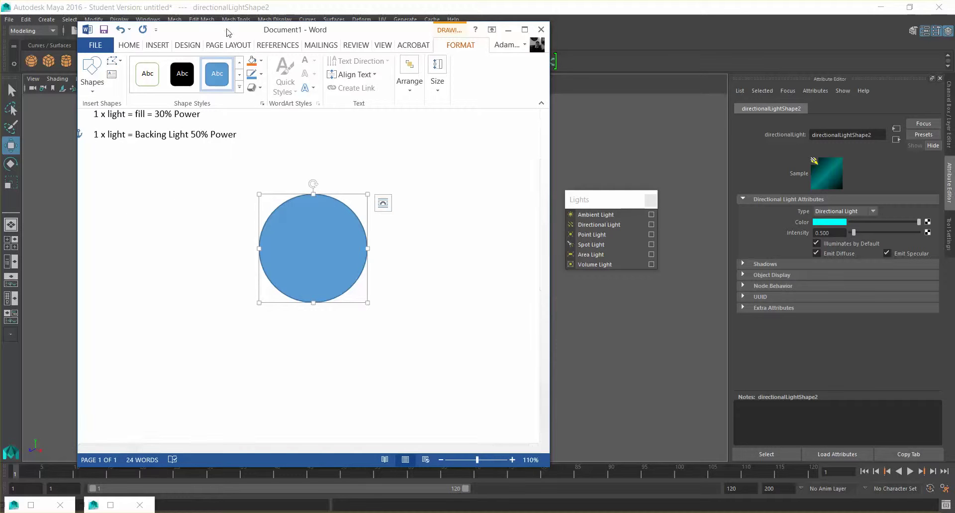
{"action": "key", "text": "alt"}
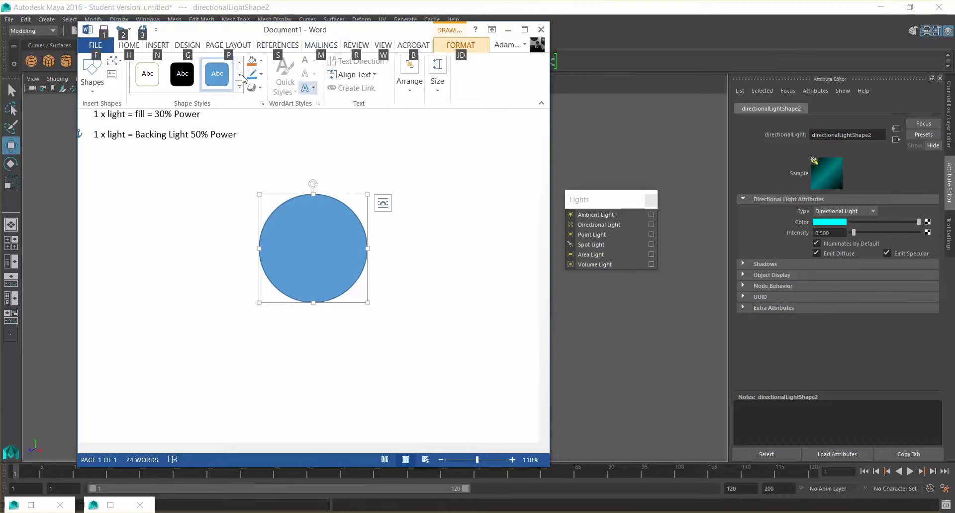
{"action": "key", "text": "alt"}
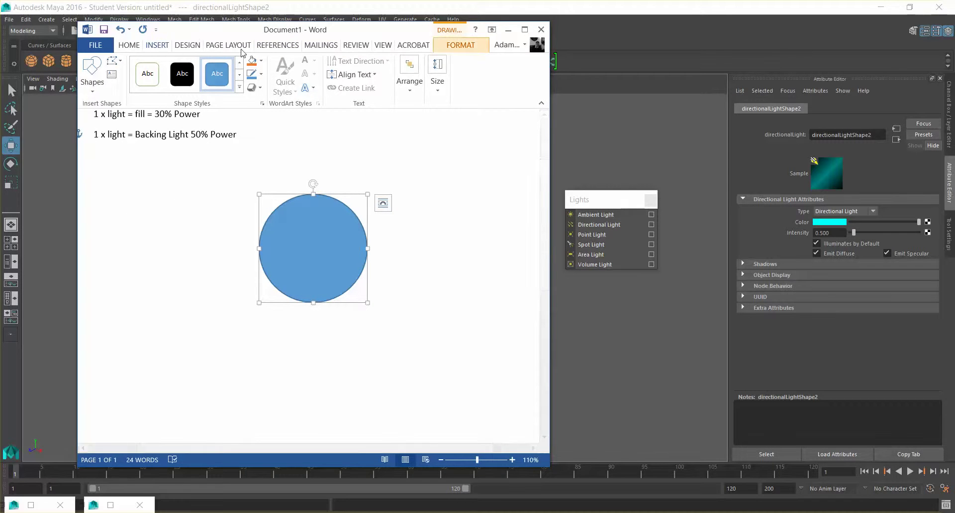
{"action": "key", "text": "alt"}
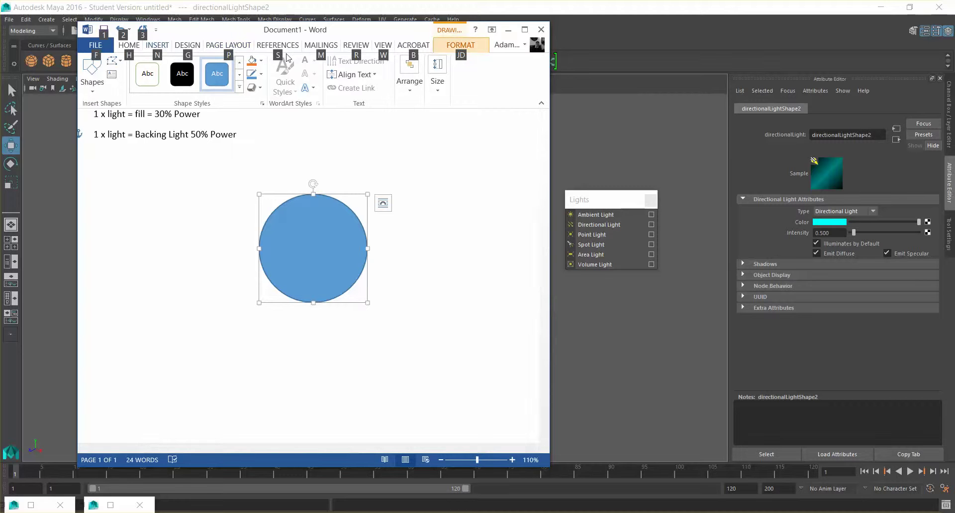
{"action": "key", "text": "alt"}
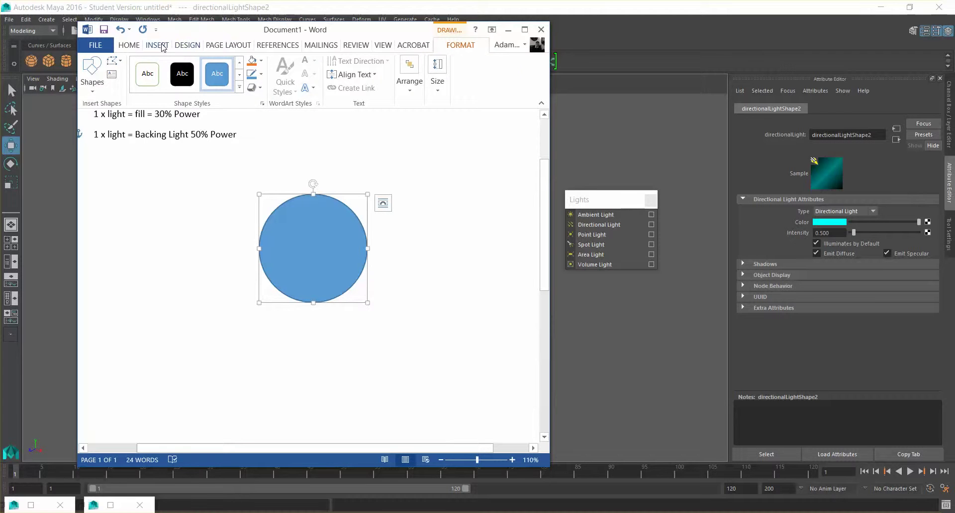
Step: Draw an arrow aimed up at the circle and place a copy to its lower left
{"action": "left_click", "coordinate": [163, 45]}
{"action": "left_click", "coordinate": [205, 85]}
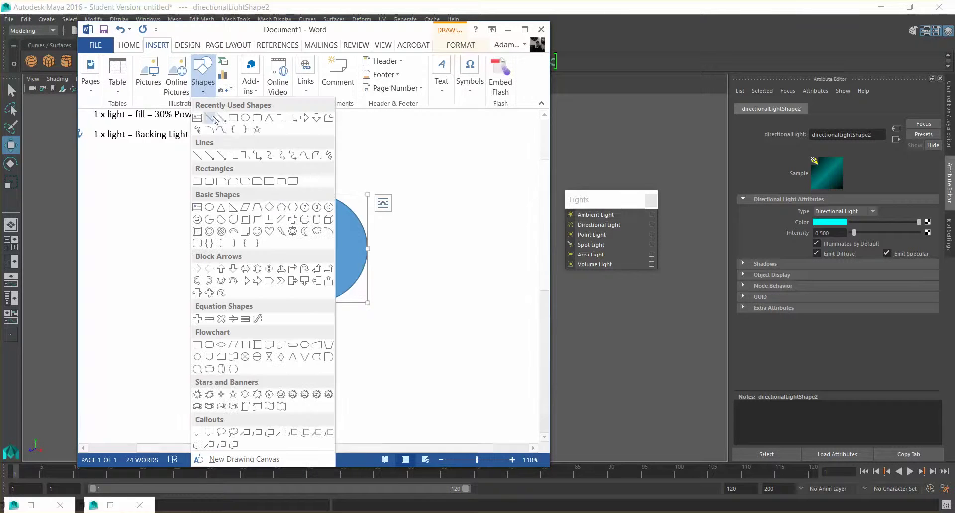
{"action": "left_click", "coordinate": [227, 118]}
{"action": "left_click_drag", "start_coordinate": [433, 400], "coordinate": [373, 316]}
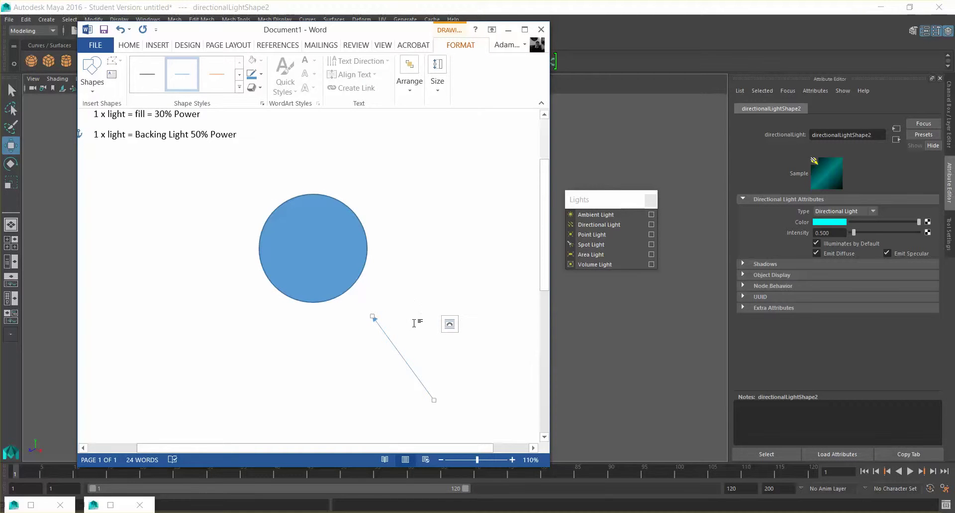
{"action": "key", "text": "ctrl+v"}
{"action": "left_click_drag", "start_coordinate": [397, 343], "coordinate": [290, 312]}
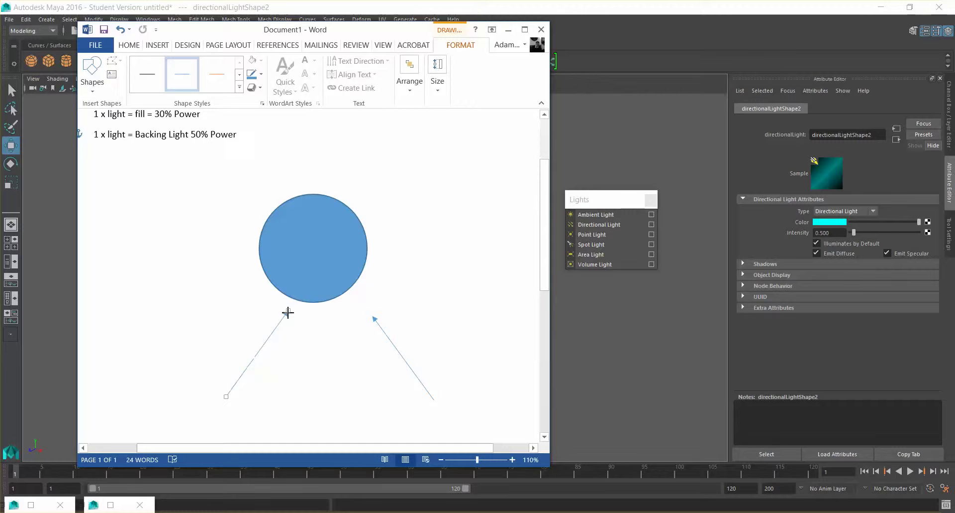
{"action": "left_click_drag", "start_coordinate": [231, 351], "coordinate": [184, 354]}
{"action": "scroll", "coordinate": [365, 262], "scroll_direction": "up", "scroll_amount": 2}
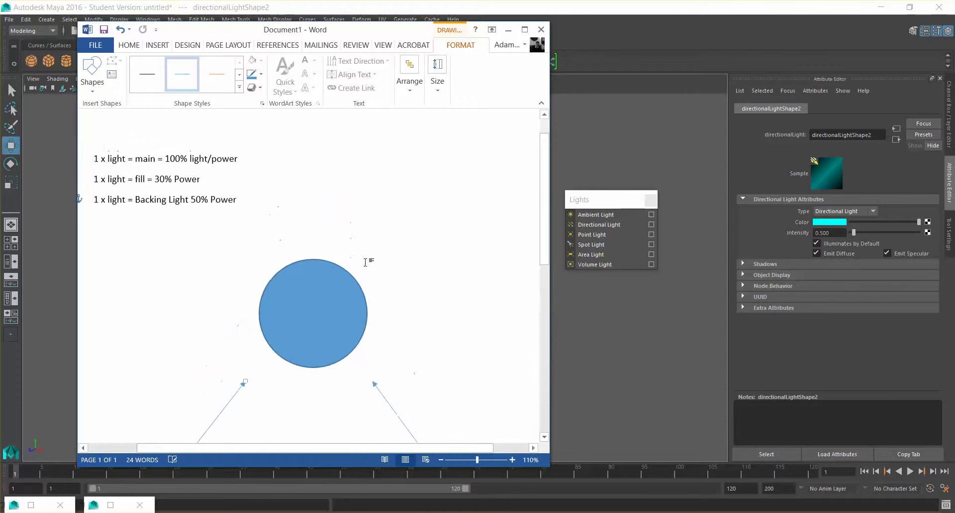
Step: Add a third arrow above the circle pointing down at it, then minimise Word
{"action": "left_click", "coordinate": [387, 401]}
{"action": "key", "text": "ctrl+v"}
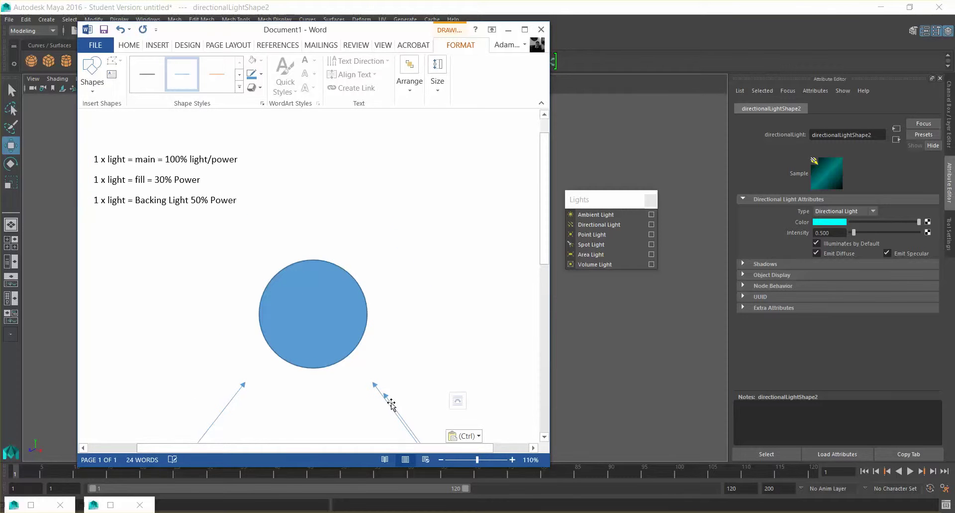
{"action": "scroll", "coordinate": [438, 324], "scroll_direction": "down", "scroll_amount": 3}
{"action": "left_click_drag", "start_coordinate": [438, 267], "coordinate": [432, 131]}
{"action": "scroll", "coordinate": [438, 190], "scroll_direction": "up", "scroll_amount": 6}
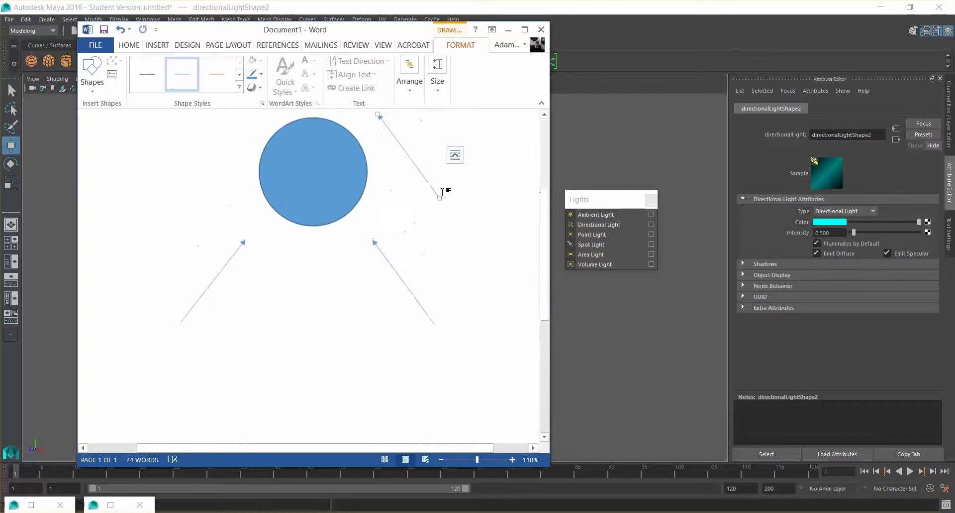
{"action": "left_click_drag", "start_coordinate": [401, 285], "coordinate": [316, 134]}
{"action": "scroll", "coordinate": [363, 209], "scroll_direction": "down", "scroll_amount": 1}
{"action": "scroll", "coordinate": [363, 210], "scroll_direction": "down", "scroll_amount": 1}
{"action": "scroll", "coordinate": [363, 210], "scroll_direction": "up", "scroll_amount": 1}
{"action": "left_click_drag", "start_coordinate": [478, 460], "coordinate": [470, 464]}
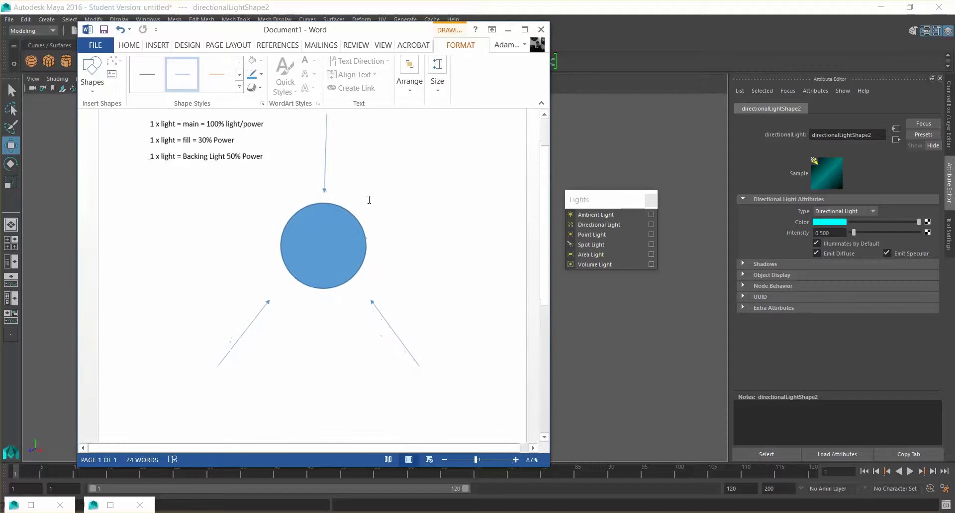
{"action": "mouse_move", "coordinate": [322, 164]}
{"action": "left_mouse_down"}
{"action": "mouse_move", "coordinate": [314, 158]}
{"action": "mouse_move", "coordinate": [322, 160]}
{"action": "left_mouse_up"}
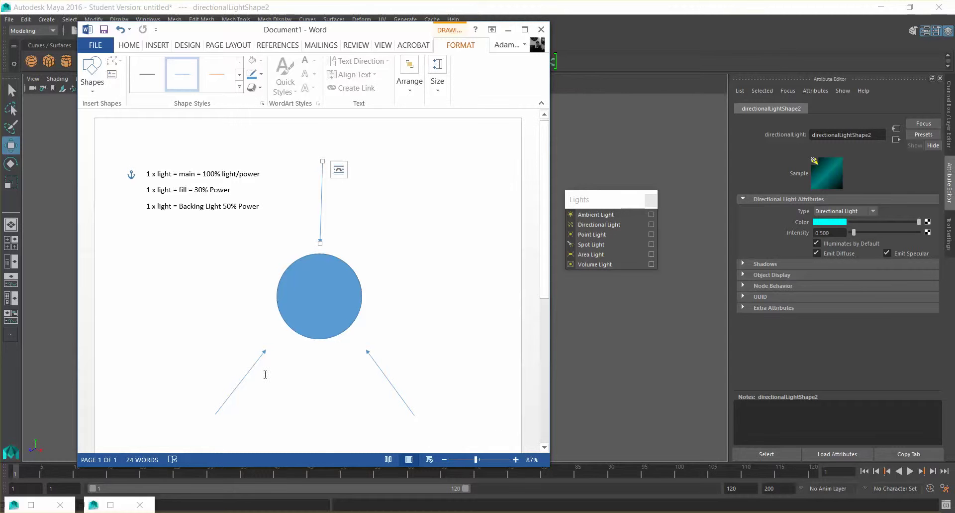
{"action": "left_click", "coordinate": [508, 30]}
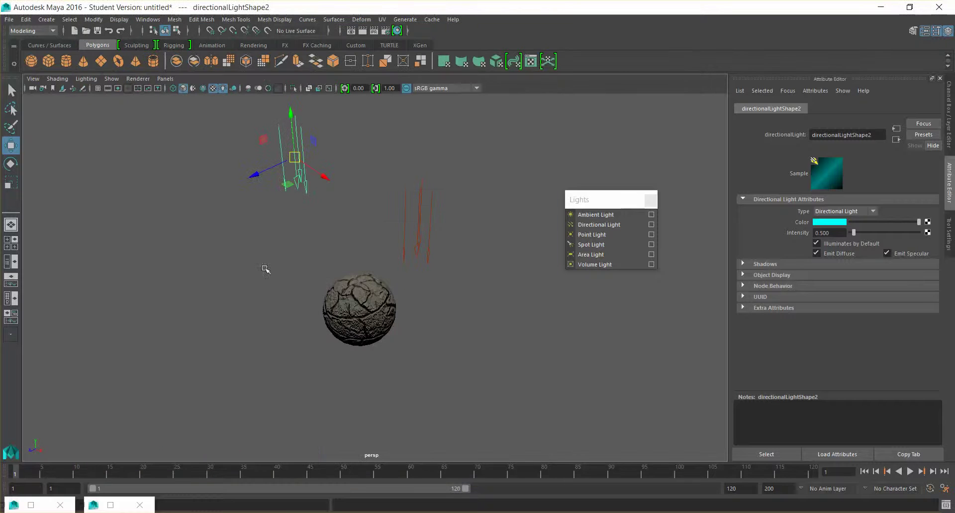
Step: Reset Translate and Rotate to 0 on both directional lights
{"action": "left_click", "coordinate": [414, 218]}
{"action": "scroll", "coordinate": [379, 224], "scroll_direction": "down", "scroll_amount": 3}
{"action": "key", "text": "ctrl+a"}
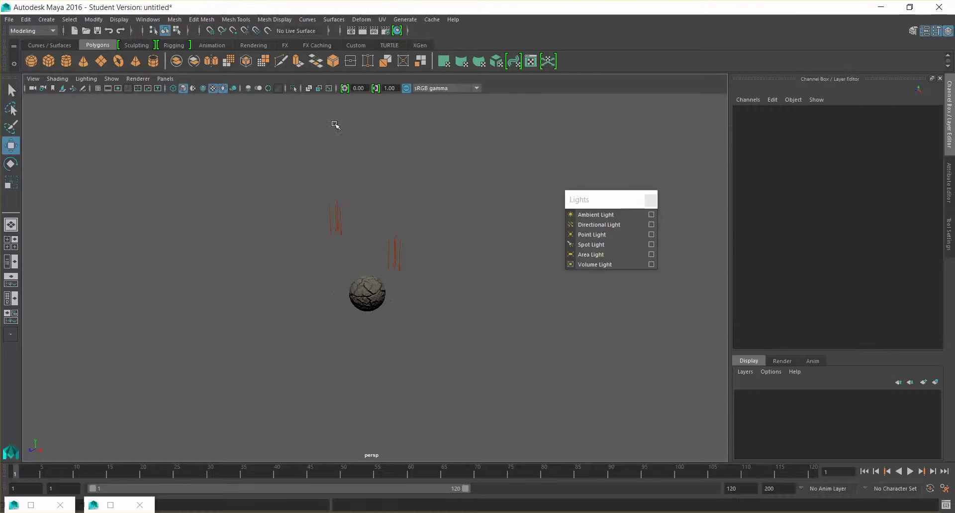
{"action": "left_click_drag", "start_coordinate": [322, 175], "coordinate": [391, 237]}
{"action": "left_click_drag", "start_coordinate": [307, 171], "coordinate": [418, 252]}
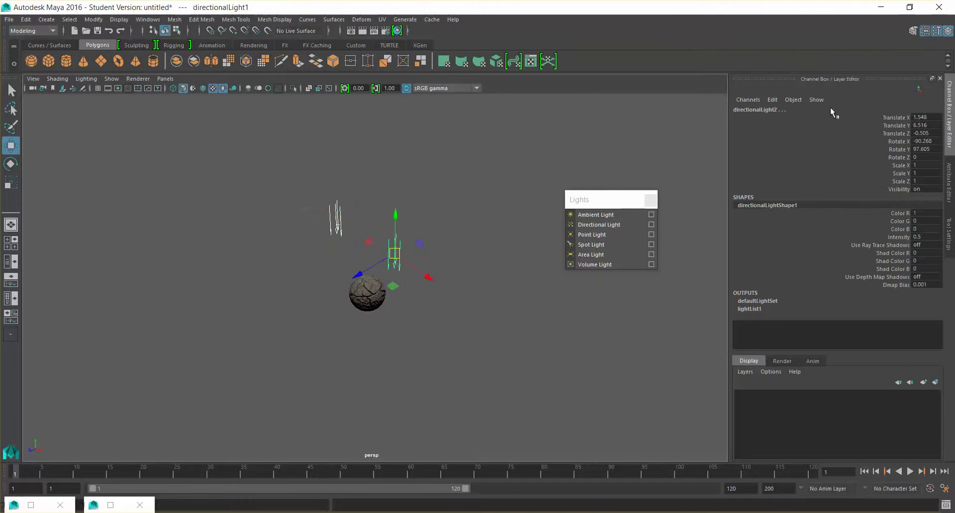
{"action": "left_click_drag", "start_coordinate": [938, 119], "coordinate": [931, 149]}
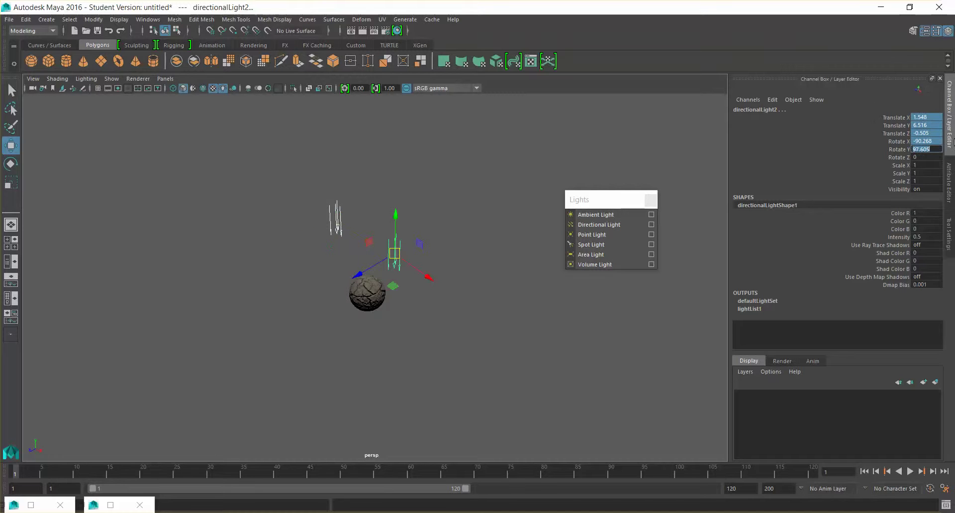
{"action": "key", "text": "Return"}
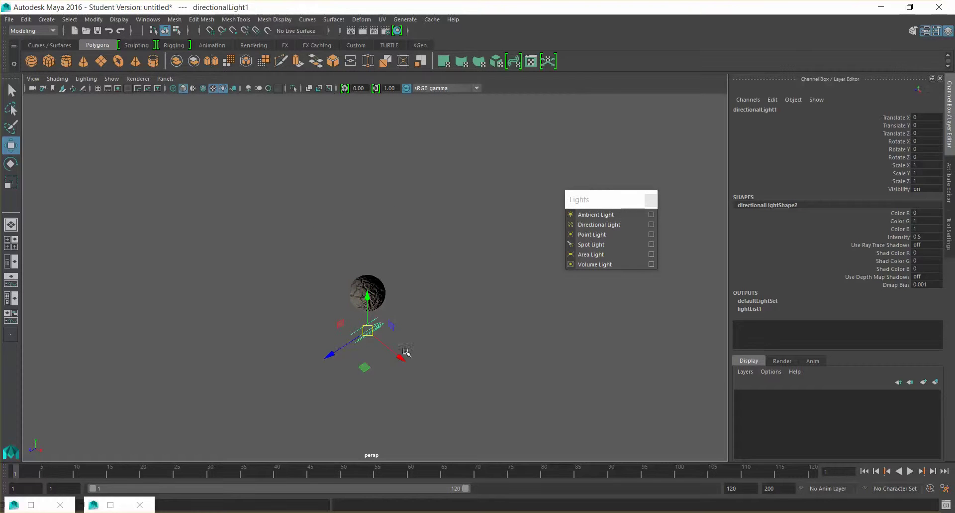
Step: Move directionalLight1 out along Z to Translate Z 5.411
{"action": "left_click_drag", "start_coordinate": [330, 356], "coordinate": [251, 406]}
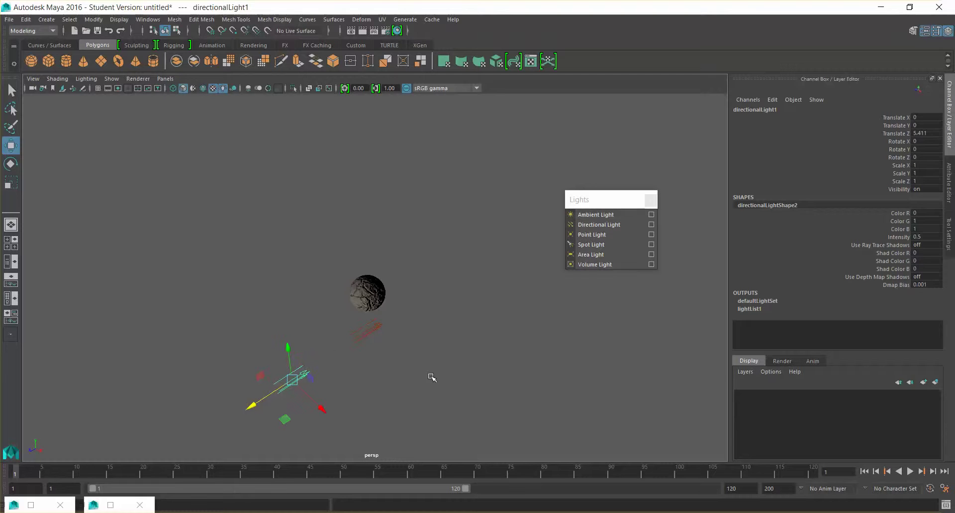
{"action": "left_click", "coordinate": [378, 327]}
{"action": "mouse_move", "coordinate": [419, 400]}
{"action": "left_mouse_down", "text": "alt"}
{"action": "mouse_move", "coordinate": [426, 441]}
{"action": "mouse_move", "coordinate": [419, 417]}
{"action": "left_mouse_up", "text": "alt"}
{"action": "left_click", "coordinate": [165, 78]}
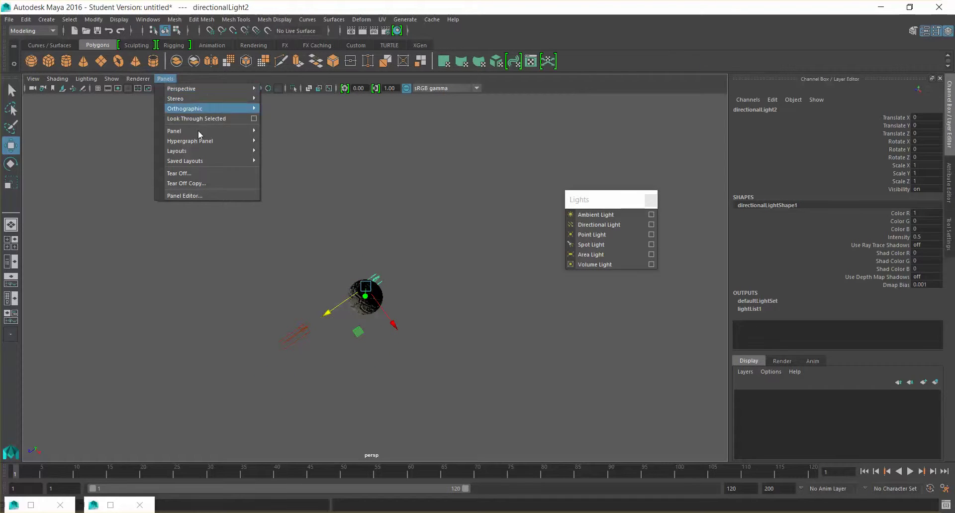
Step: In the top view, move directionalLight2 above the sphere to Translate Z -3.814
{"action": "mouse_move", "coordinate": [249, 109]}
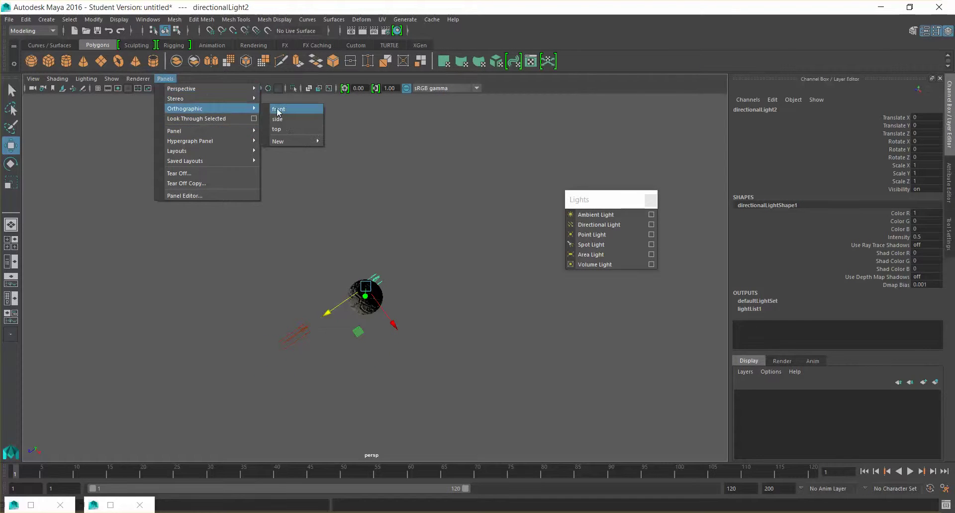
{"action": "left_click", "coordinate": [292, 130]}
{"action": "left_click_drag", "start_coordinate": [375, 325], "coordinate": [374, 234]}
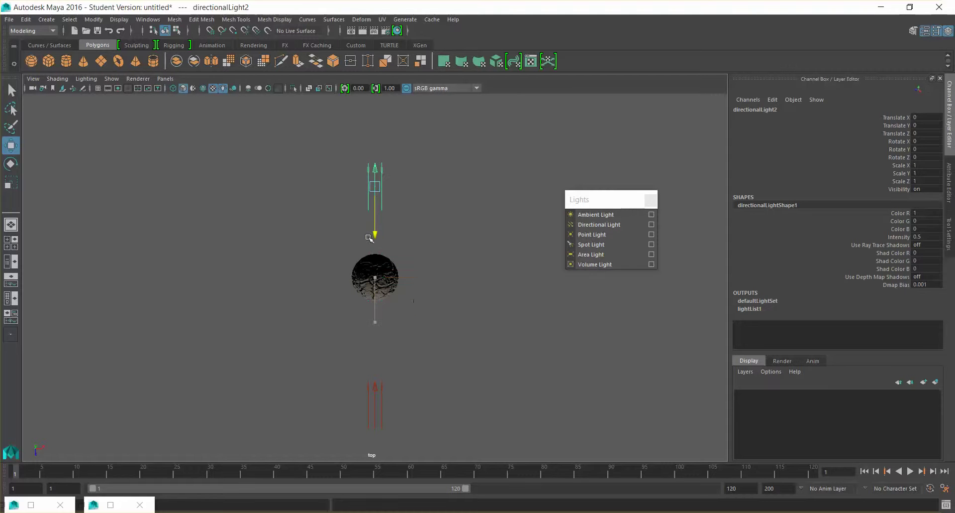
Step: Tilt directionalLight2 to Rotate X 145
{"action": "key", "text": "e"}
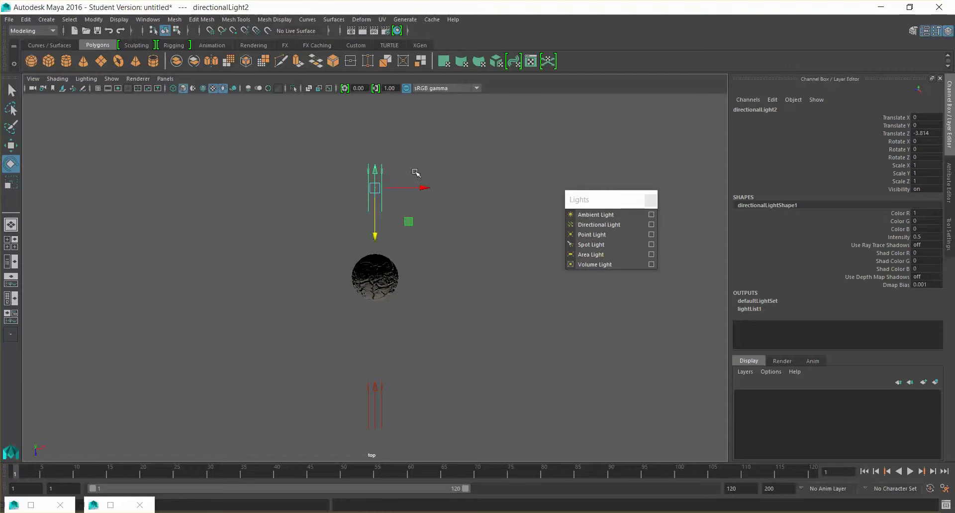
{"action": "left_click_drag", "start_coordinate": [374, 167], "coordinate": [377, 257]}
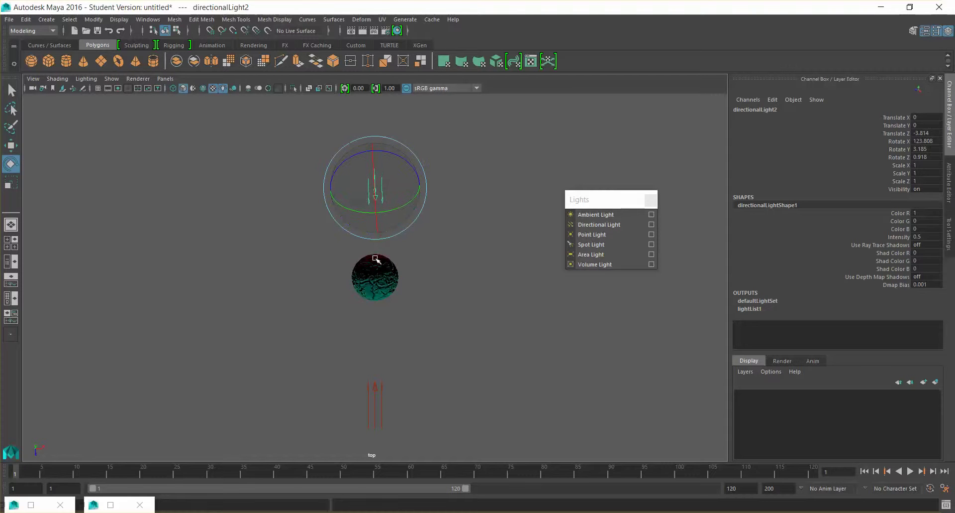
{"action": "key", "text": "ctrl+z"}
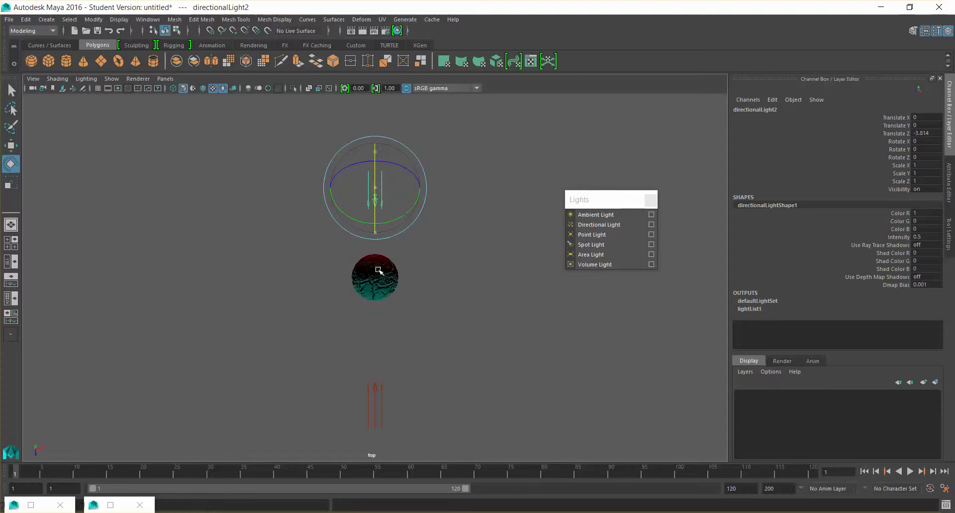
{"action": "left_click", "coordinate": [930, 133]}
{"action": "left_click", "coordinate": [941, 141]}
{"action": "type", "text": "90"}
{"action": "key", "text": "Return"}
{"action": "left_click", "coordinate": [939, 142]}
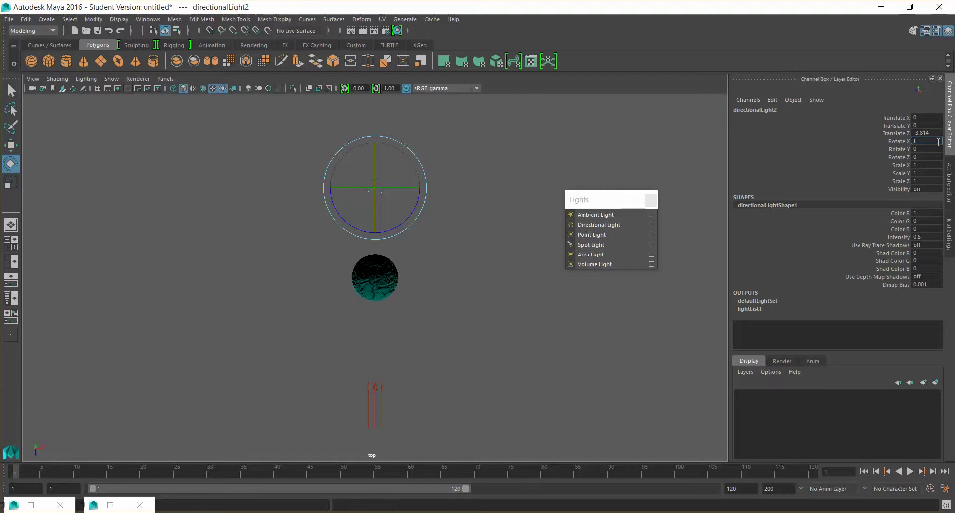
{"action": "type", "text": "145"}
{"action": "key", "text": "Return"}
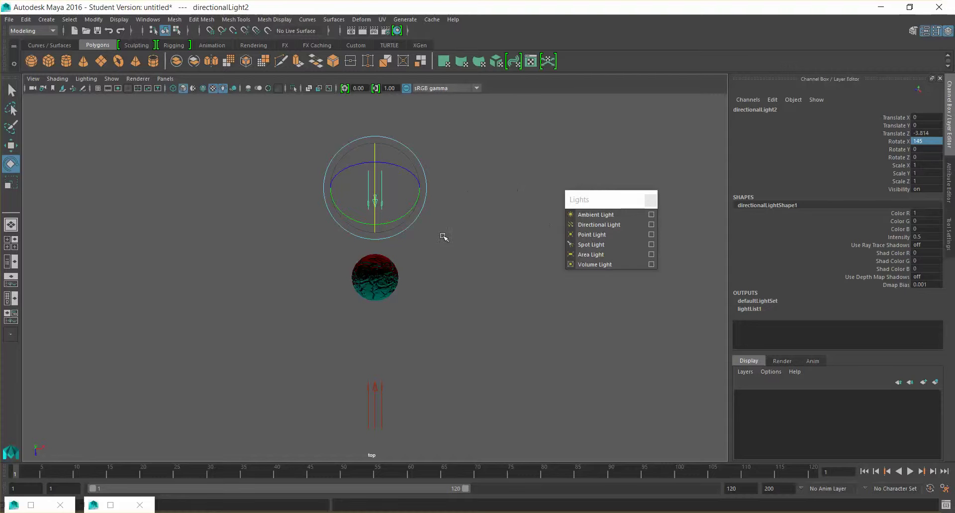
{"action": "left_click", "coordinate": [375, 407]}
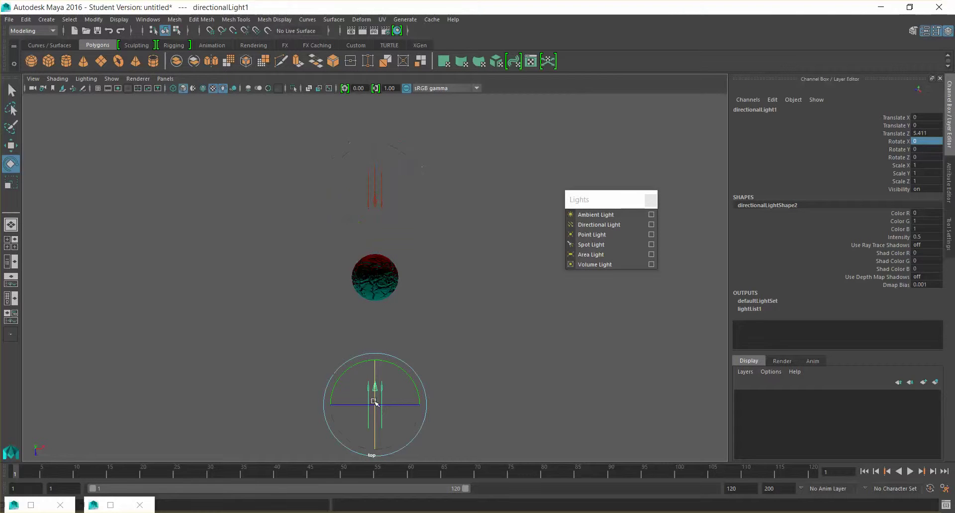
Step: Set the upper light directionalLight2 to Rotate X 180 and Rotate Y 35
{"action": "left_click", "coordinate": [497, 179]}
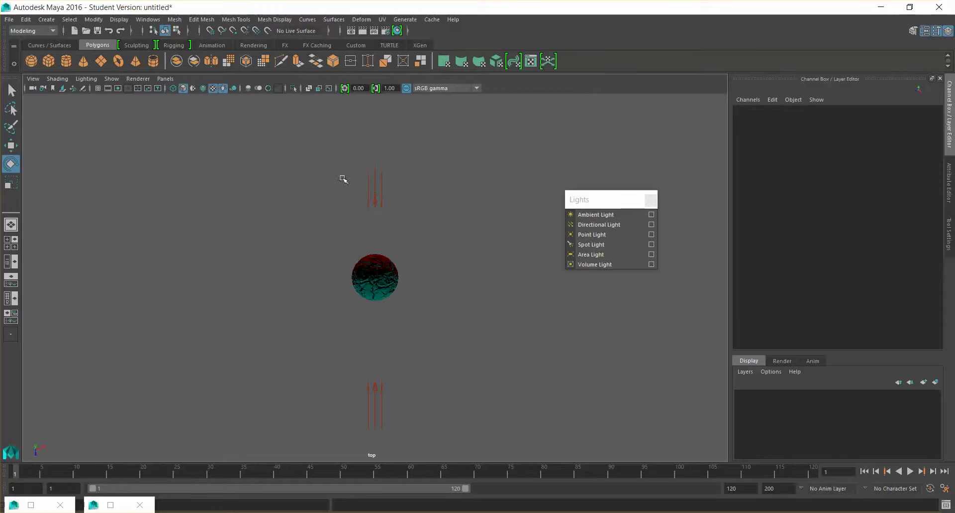
{"action": "left_click", "coordinate": [375, 188]}
{"action": "left_click", "coordinate": [935, 140]}
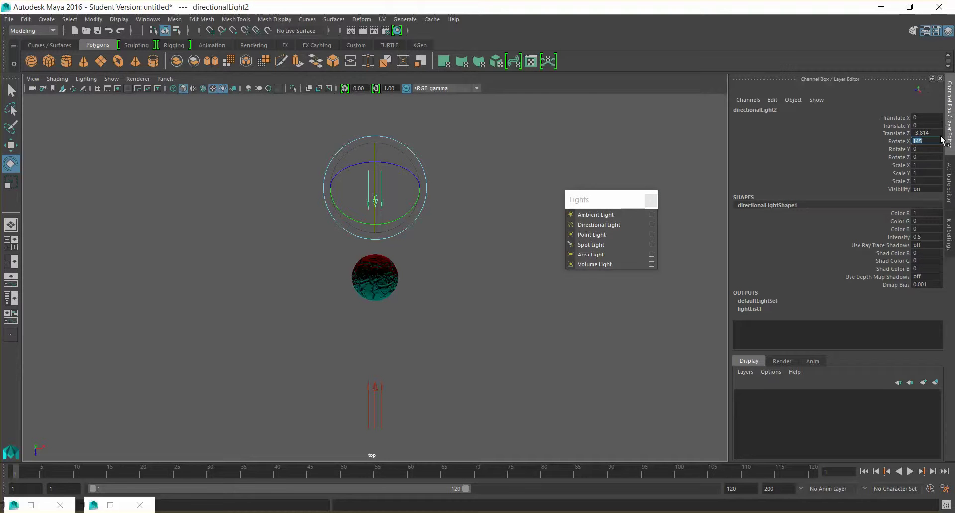
{"action": "type", "text": "180"}
{"action": "key", "text": "Return"}
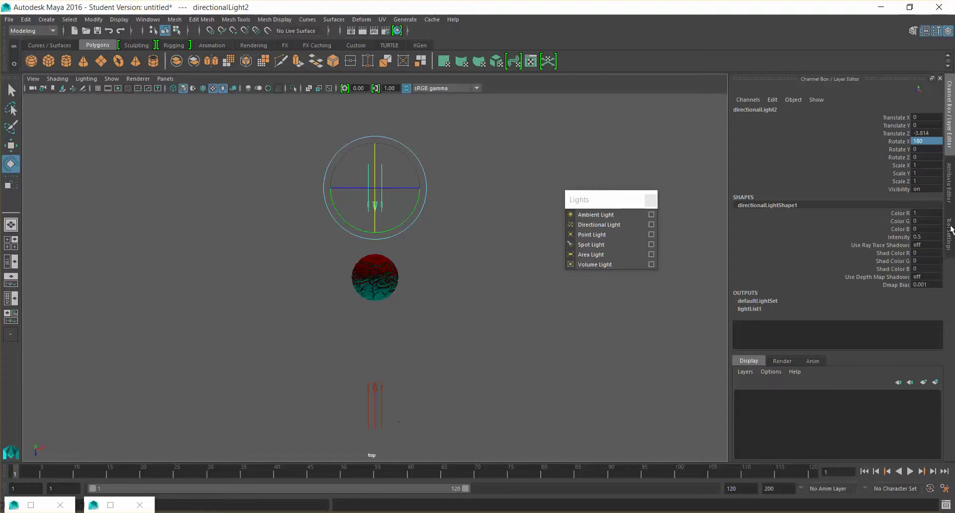
{"action": "left_click_drag", "start_coordinate": [404, 226], "coordinate": [423, 206]}
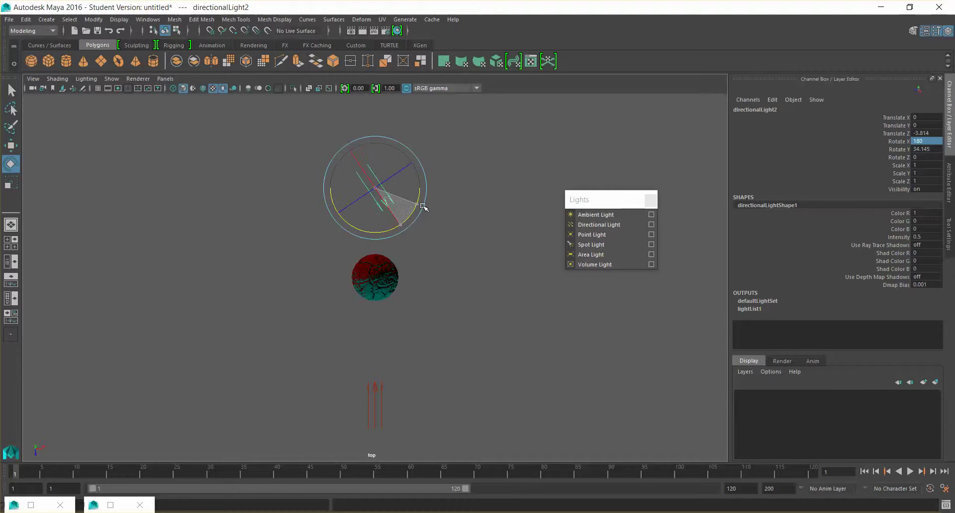
{"action": "double_click", "coordinate": [926, 149]}
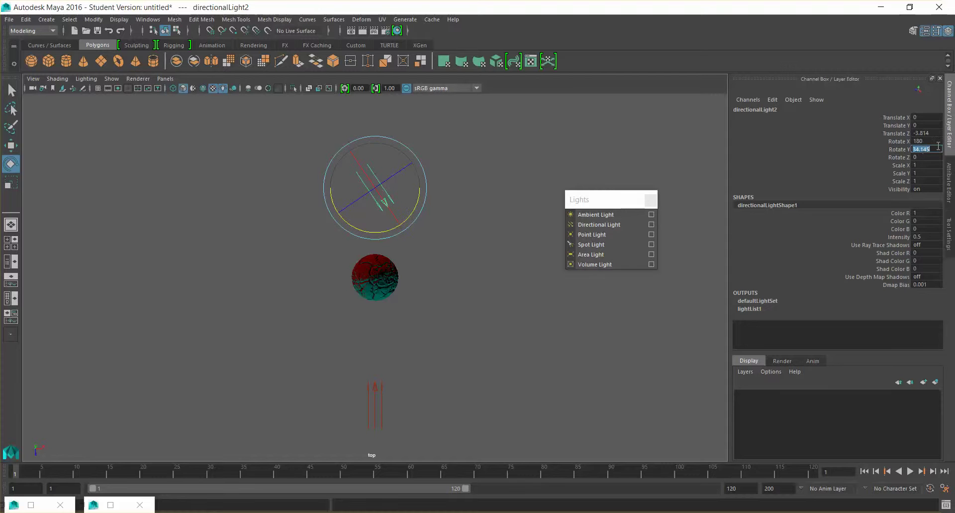
{"action": "type", "text": "35"}
{"action": "key", "text": "Return"}
Step: Set the lower light directionalLight1 to Rotate Y -35
{"action": "left_click", "coordinate": [382, 395]}
{"action": "double_click", "coordinate": [924, 148]}
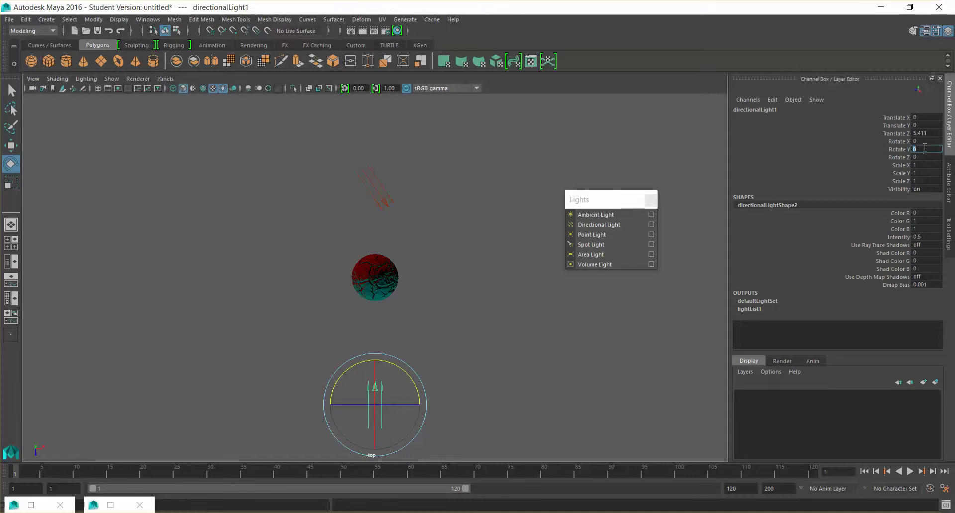
{"action": "type", "text": "35"}
{"action": "key", "text": "Return"}
{"action": "double_click", "coordinate": [925, 150]}
{"action": "type", "text": "-35"}
{"action": "key", "text": "Return"}
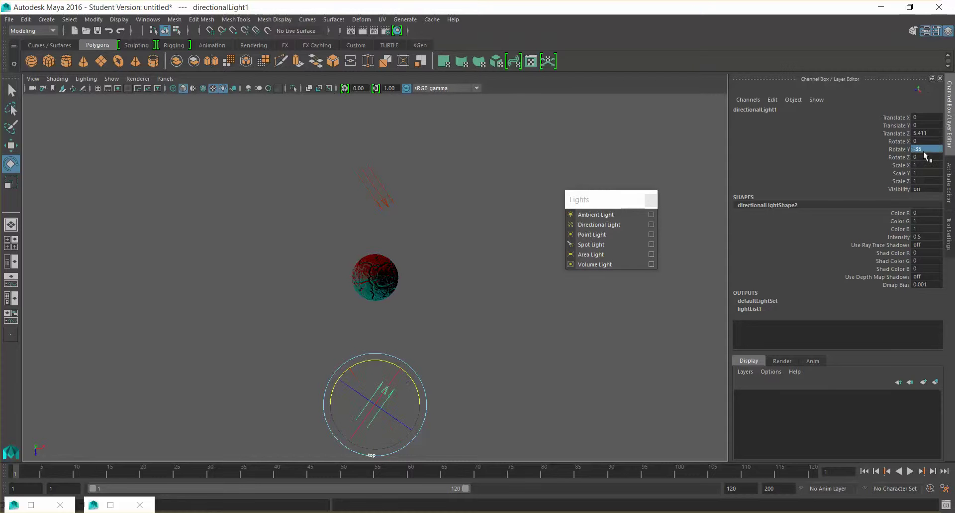
{"action": "left_click", "coordinate": [373, 194]}
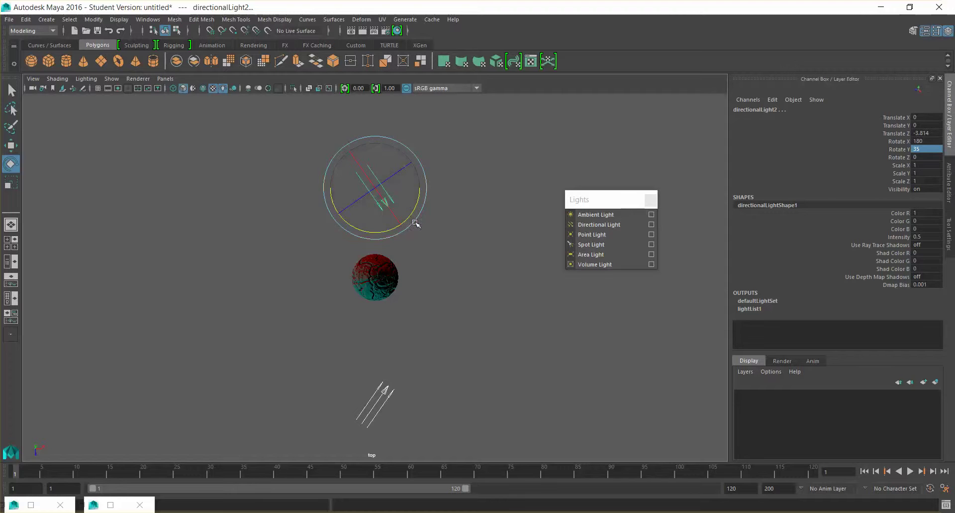
Step: Move the upper and lower lights diagonally to the sphere's left
{"action": "key", "text": "w"}
{"action": "left_click_drag", "start_coordinate": [358, 184], "coordinate": [275, 184]}
{"action": "left_click", "coordinate": [268, 435]}
{"action": "left_click", "coordinate": [288, 413]}
{"action": "left_click_drag", "start_coordinate": [291, 434], "coordinate": [292, 414]}
{"action": "left_click", "coordinate": [300, 198]}
{"action": "left_click_drag", "start_coordinate": [293, 235], "coordinate": [293, 244]}
Step: Angle the upper light to Rotate Y 45, the lower to -45, and place directionalLight3 right of the sphere
{"action": "left_click", "coordinate": [927, 149]}
{"action": "left_click", "coordinate": [931, 151]}
{"action": "key", "text": "Return"}
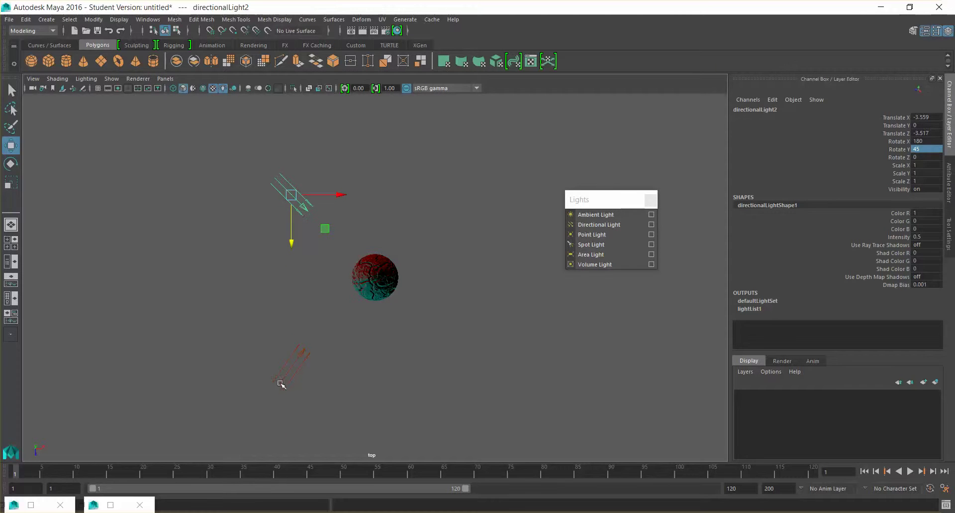
{"action": "left_click", "coordinate": [510, 335]}
{"action": "left_click_drag", "start_coordinate": [234, 343], "coordinate": [288, 381]}
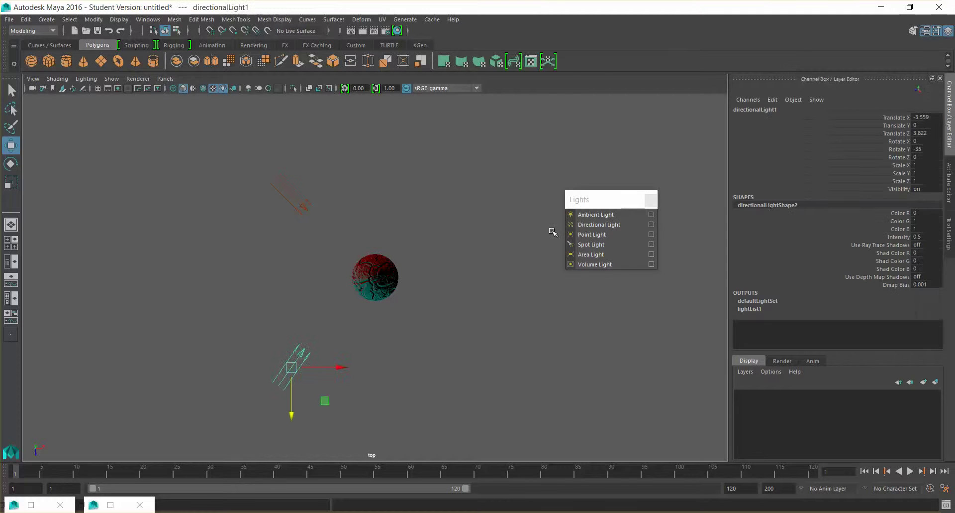
{"action": "left_click", "coordinate": [937, 148]}
{"action": "type", "text": "4"}
{"action": "key", "text": "Return"}
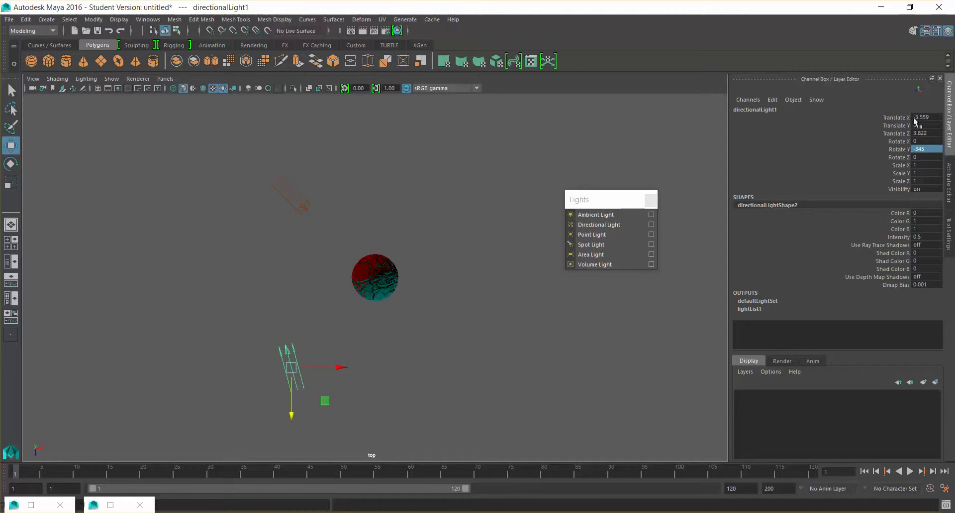
{"action": "left_click", "coordinate": [917, 149]}
{"action": "key", "text": "Return"}
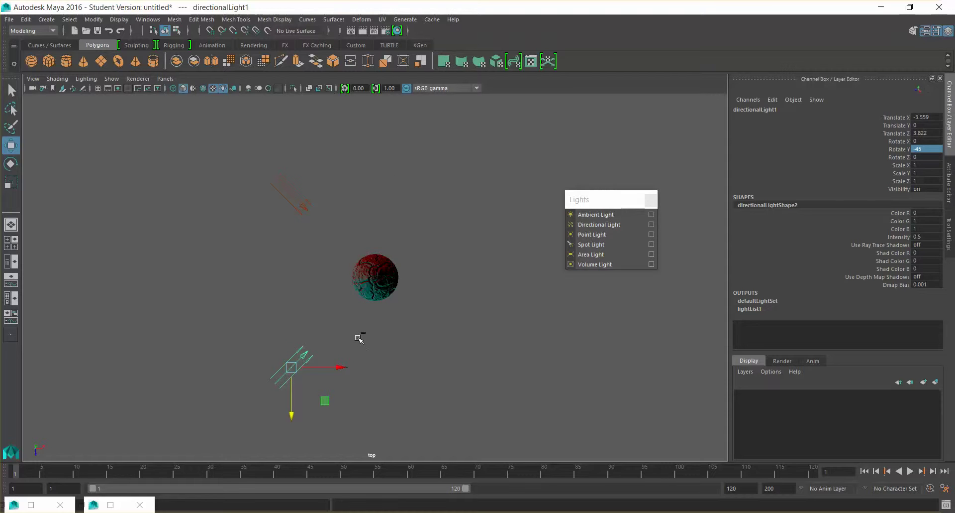
{"action": "middle_click_drag", "start_coordinate": [455, 371], "coordinate": [428, 320]}
{"action": "left_click_drag", "start_coordinate": [475, 275], "coordinate": [528, 277]}
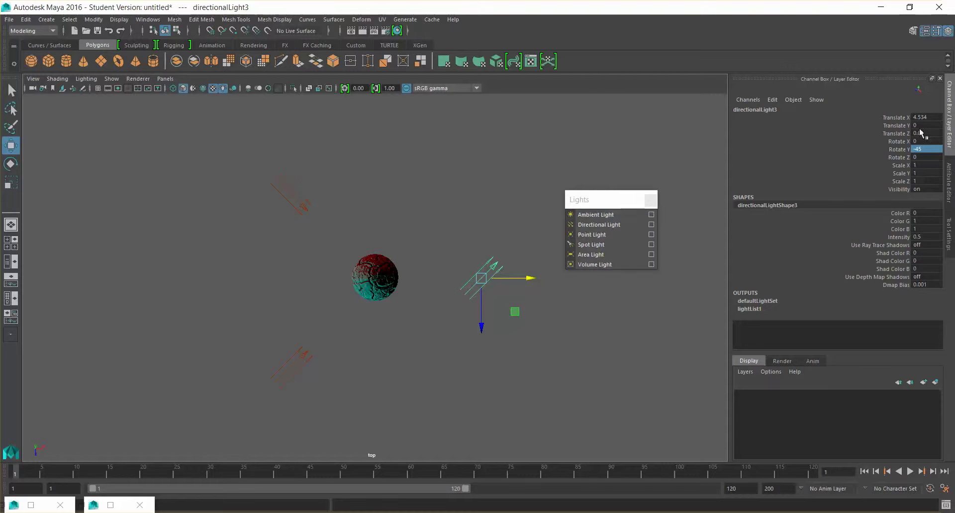
Step: Turn directionalLight3 to Rotate Y 90 facing Ball_1 and show its light attributes
{"action": "left_click", "coordinate": [927, 149]}
{"action": "key", "text": "Return"}
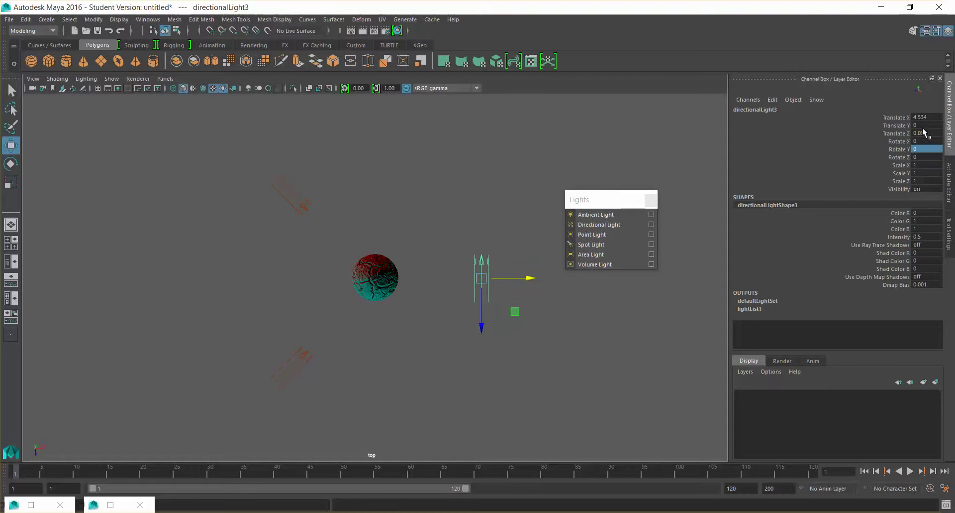
{"action": "key", "text": "e"}
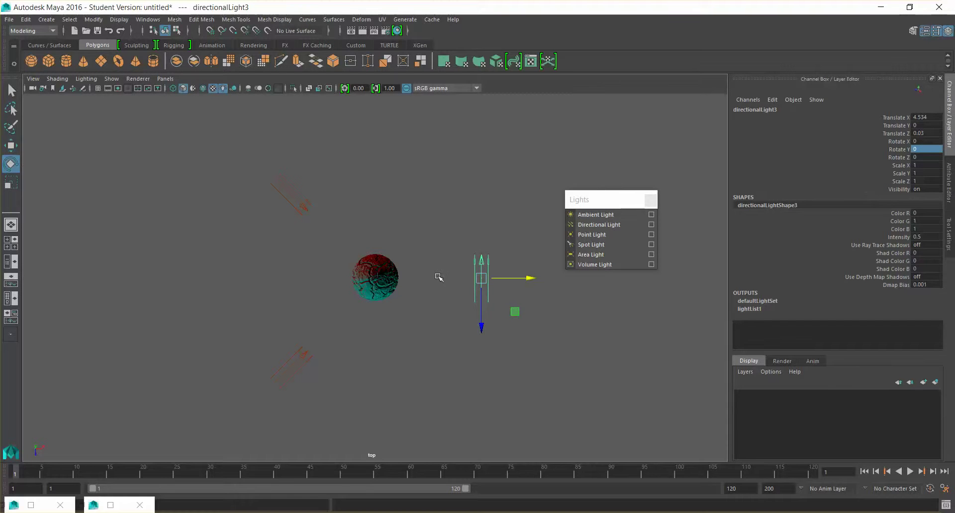
{"action": "left_click_drag", "start_coordinate": [440, 293], "coordinate": [498, 323]}
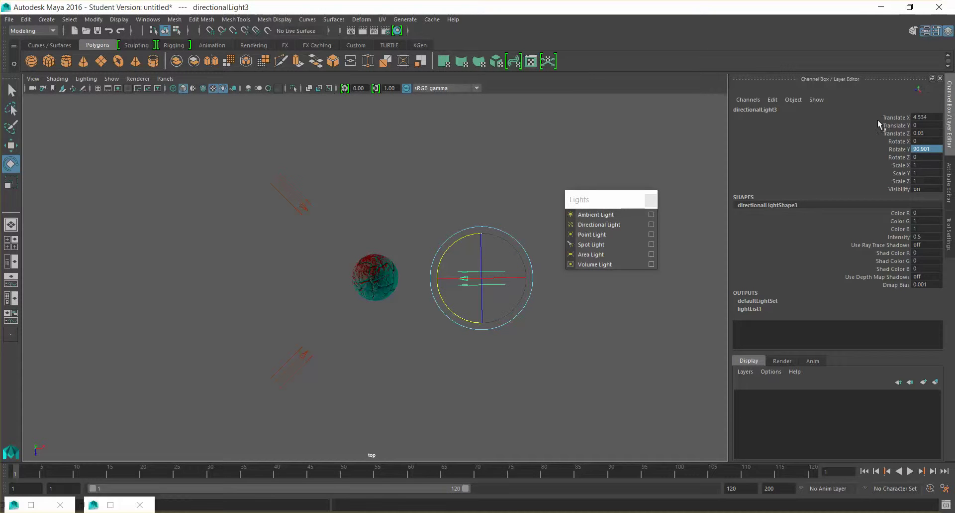
{"action": "double_click", "coordinate": [927, 150]}
{"action": "left_click", "coordinate": [951, 196]}
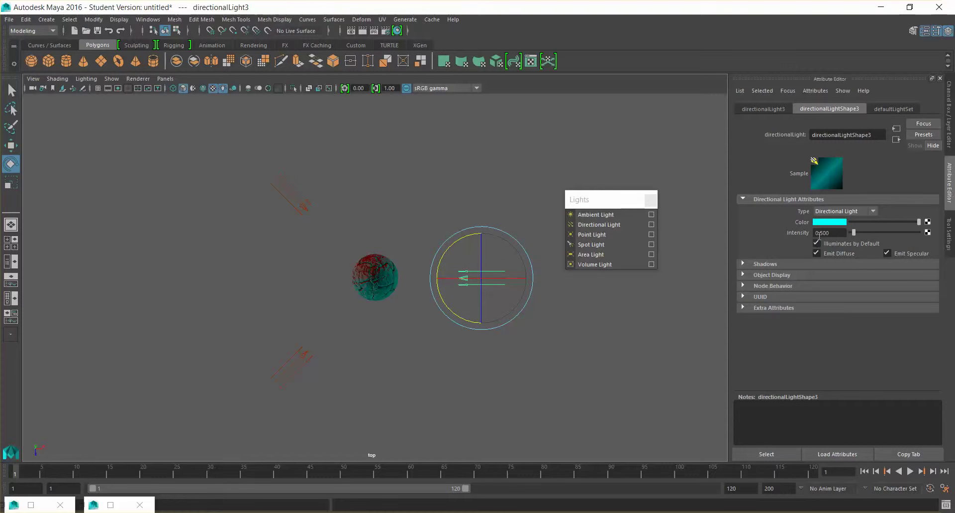
Step: Make directionalLight3's colour white
{"action": "left_click_drag", "start_coordinate": [820, 233], "coordinate": [839, 232]}
{"action": "left_click", "coordinate": [836, 223]}
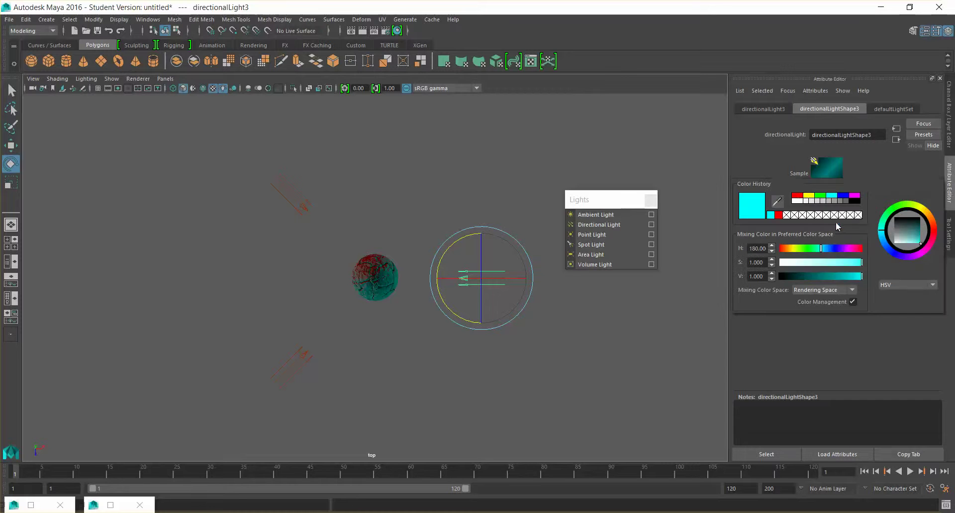
{"action": "left_click", "coordinate": [798, 200]}
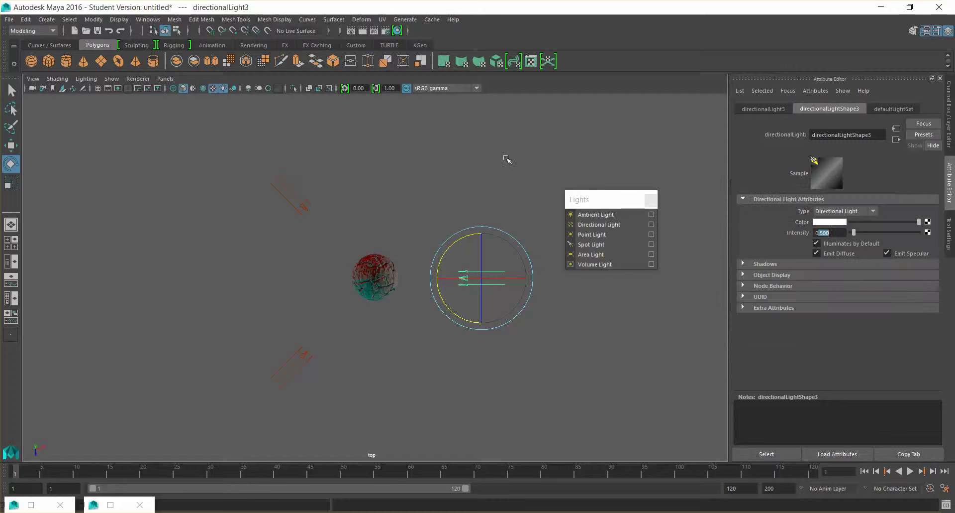
Step: Set the upper-left light directionalLight2 to Intensity 0.3 and colour white
{"action": "left_click", "coordinate": [309, 199]}
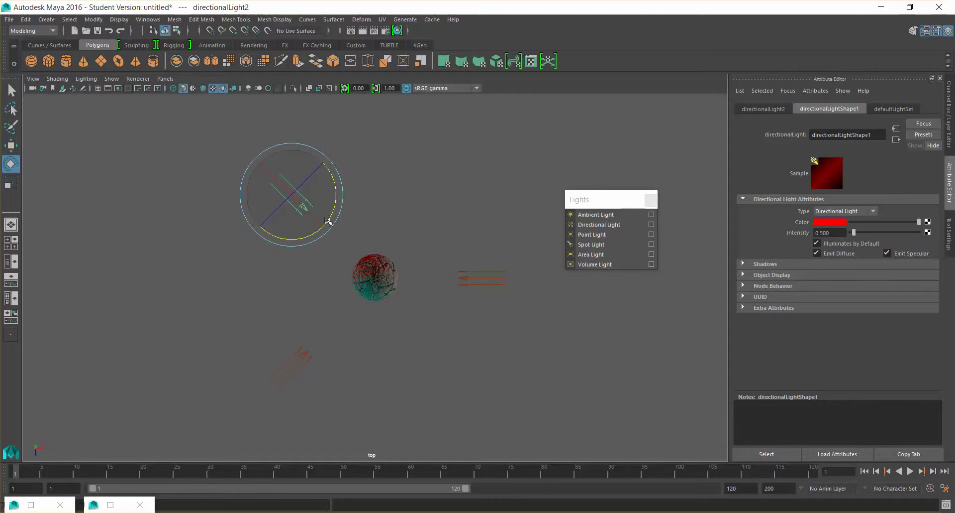
{"action": "left_click", "coordinate": [830, 222]}
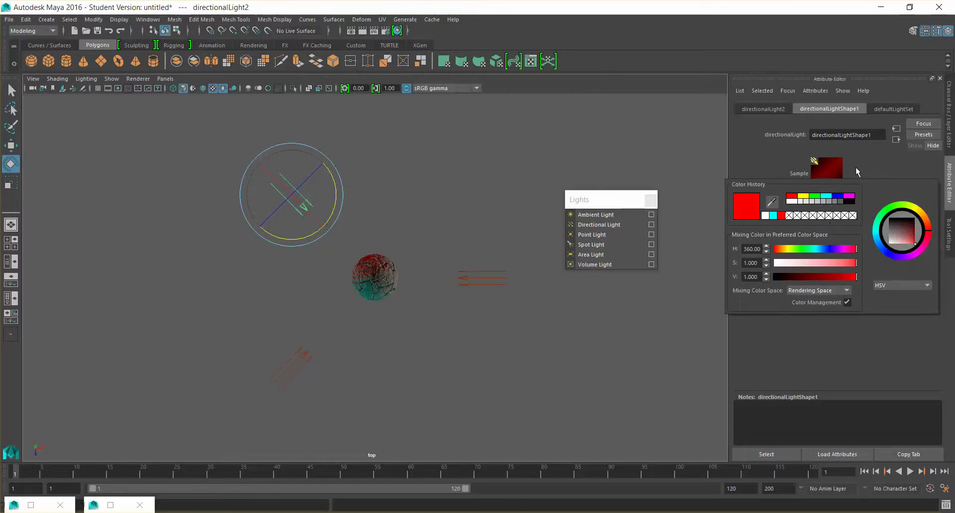
{"action": "left_click", "coordinate": [897, 139]}
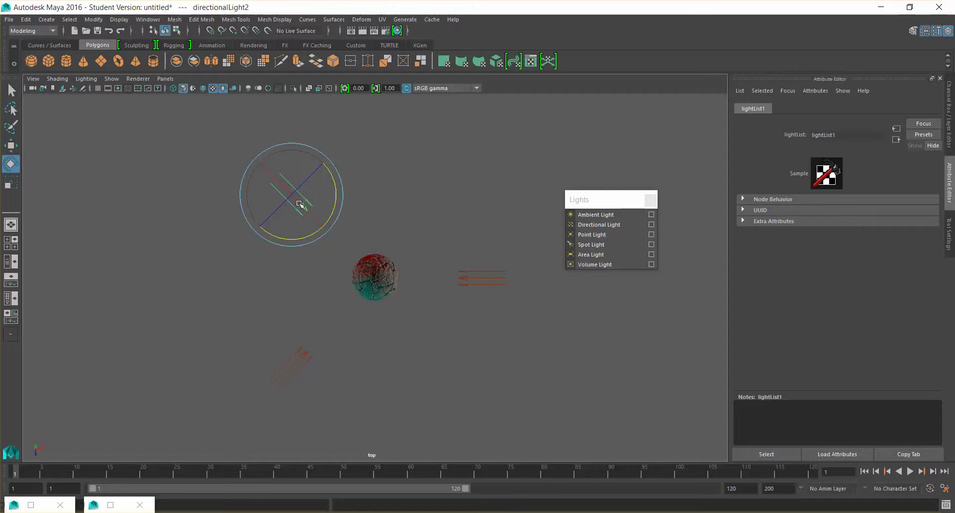
{"action": "left_click", "coordinate": [300, 204]}
{"action": "left_click", "coordinate": [300, 204]}
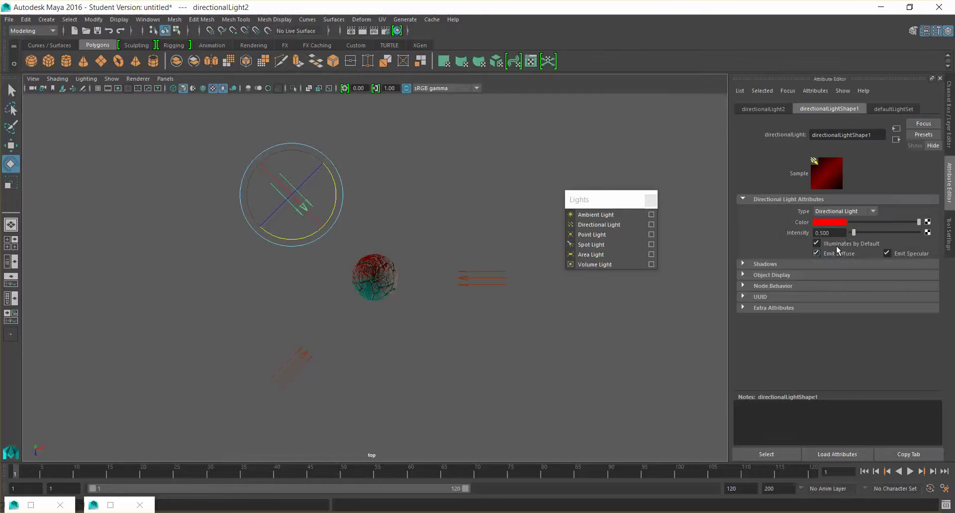
{"action": "double_click", "coordinate": [839, 232]}
{"action": "type", "text": "0.3"}
{"action": "key", "text": "Return"}
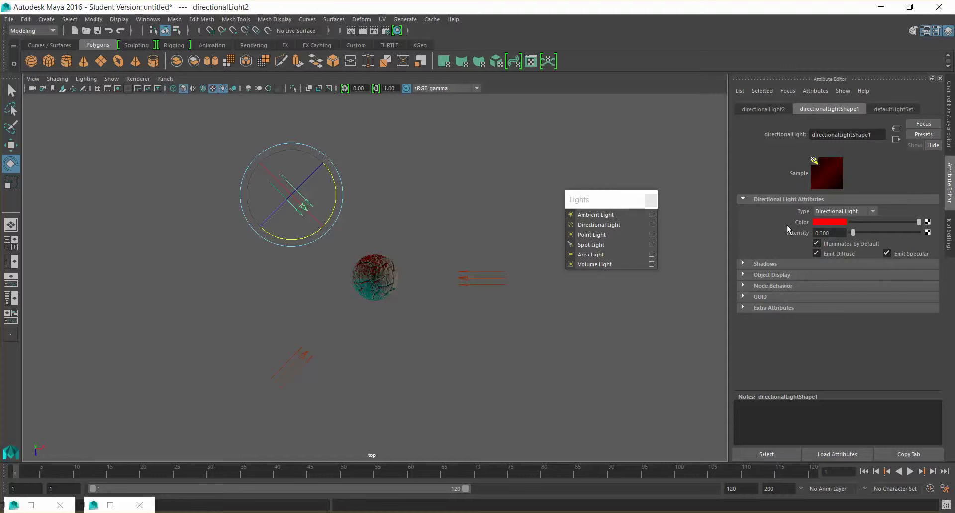
{"action": "left_click", "coordinate": [844, 222]}
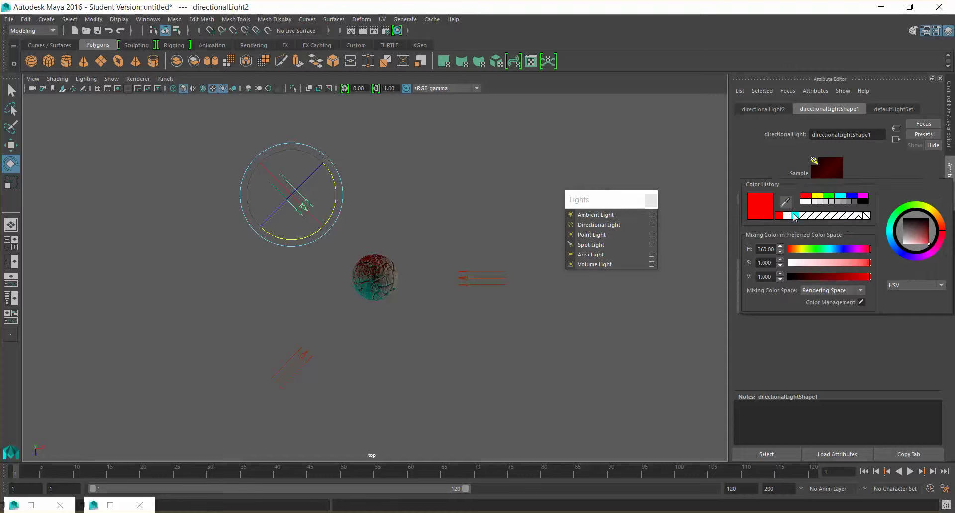
{"action": "left_click", "coordinate": [788, 215]}
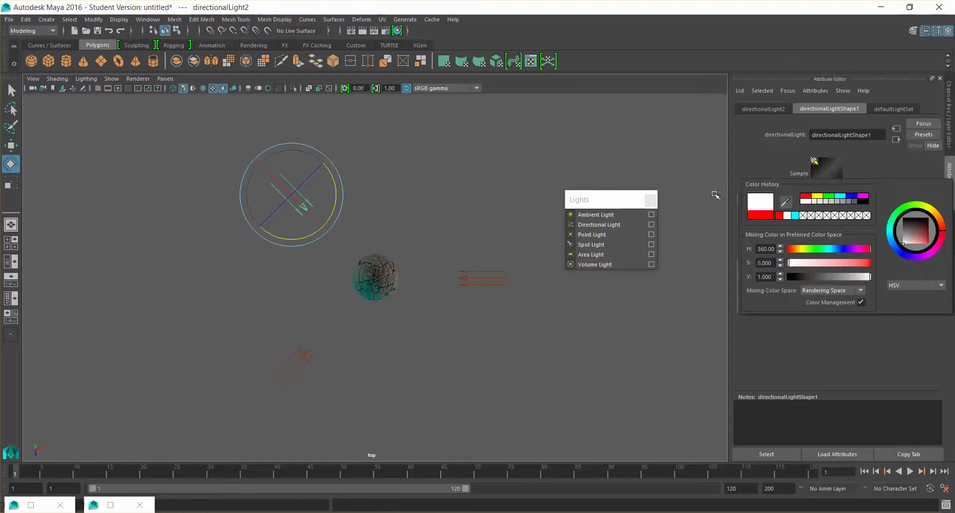
Step: Set the lower-left light directionalLight1 to Intensity 1 and colour white
{"action": "left_click", "coordinate": [278, 358]}
{"action": "left_click", "coordinate": [284, 367]}
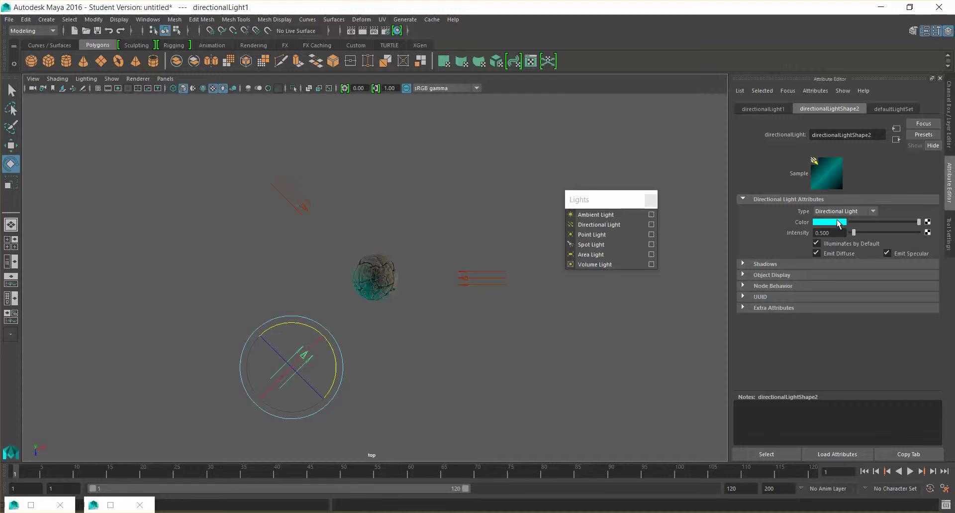
{"action": "double_click", "coordinate": [837, 233]}
{"action": "key", "text": "BackSpace"}
{"action": "type", "text": "1"}
{"action": "key", "text": "Return"}
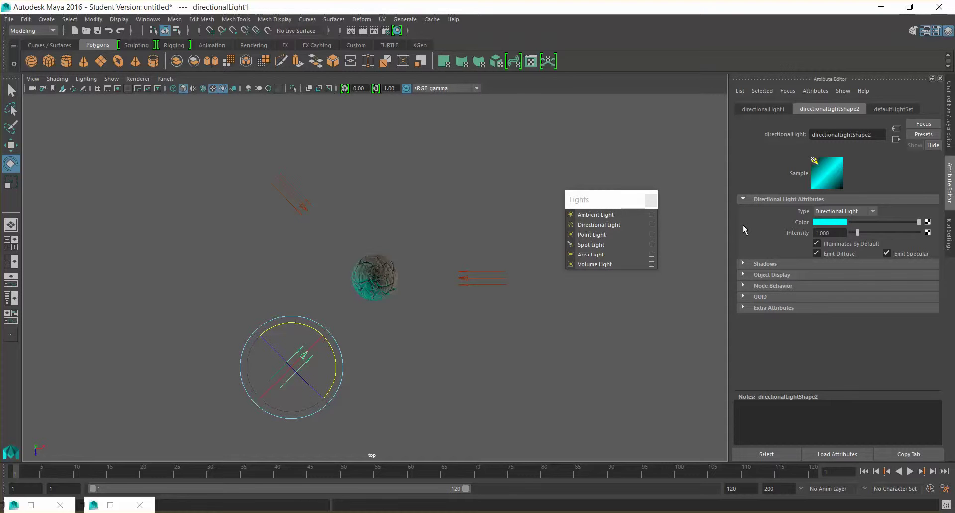
{"action": "left_click", "coordinate": [835, 224]}
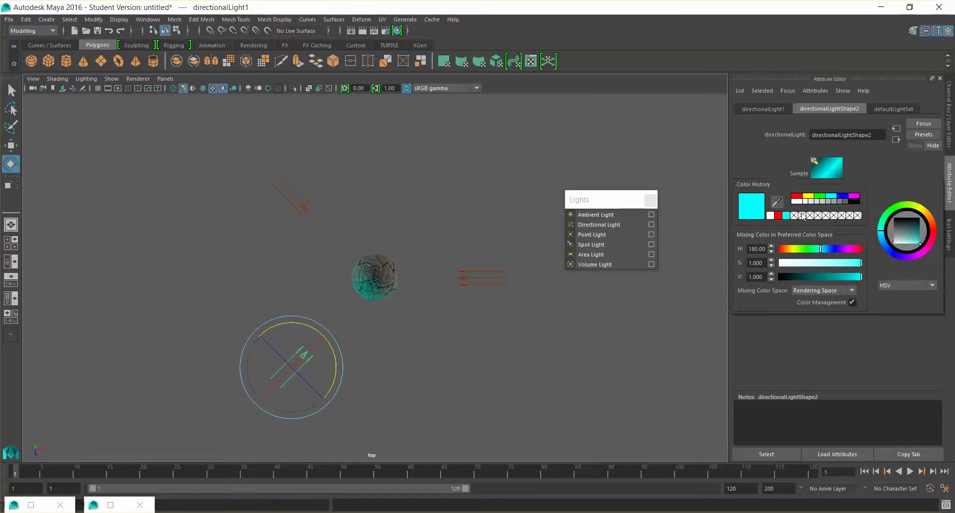
{"action": "left_click", "coordinate": [781, 220]}
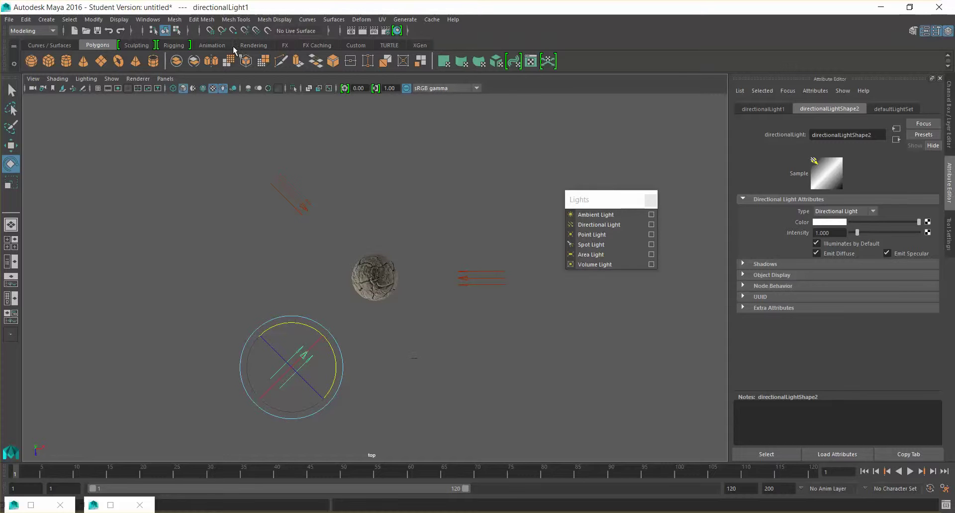
Step: Switch the viewport from the top view to the persp camera and orbit around the sphere
{"action": "left_click", "coordinate": [171, 81]}
{"action": "left_click", "coordinate": [172, 82]}
{"action": "left_click", "coordinate": [171, 81]}
{"action": "mouse_move", "coordinate": [196, 88]}
{"action": "left_click", "coordinate": [292, 89]}
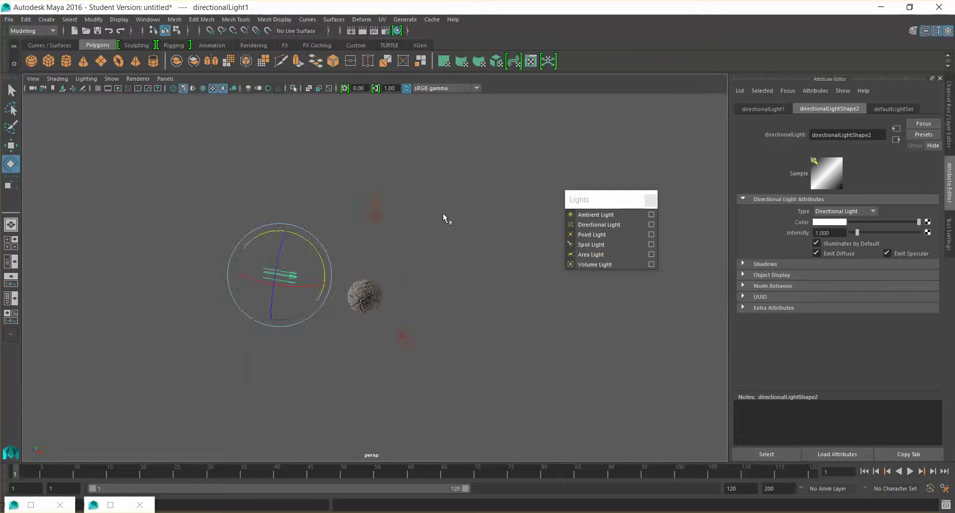
{"action": "left_click_drag", "start_coordinate": [444, 281], "coordinate": [358, 170], "text": "alt"}
Step: Select directionalLight3 beside the sphere and orbit so the lights line up with it
{"action": "left_click_drag", "start_coordinate": [242, 172], "coordinate": [524, 234]}
{"action": "key", "text": "w"}
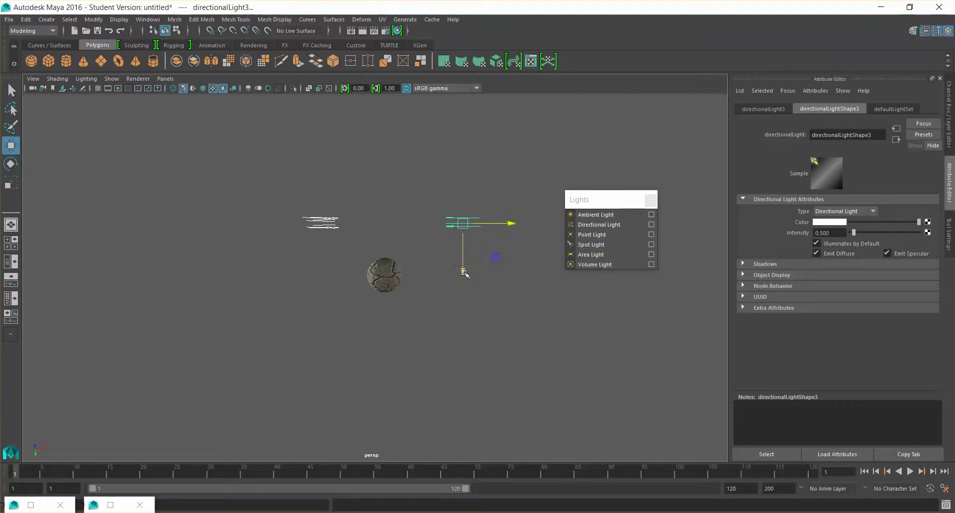
{"action": "left_click_drag", "start_coordinate": [464, 273], "coordinate": [463, 319], "text": "alt"}
{"action": "left_click", "coordinate": [427, 351]}
{"action": "scroll", "coordinate": [432, 342], "scroll_direction": "up", "scroll_amount": 2}
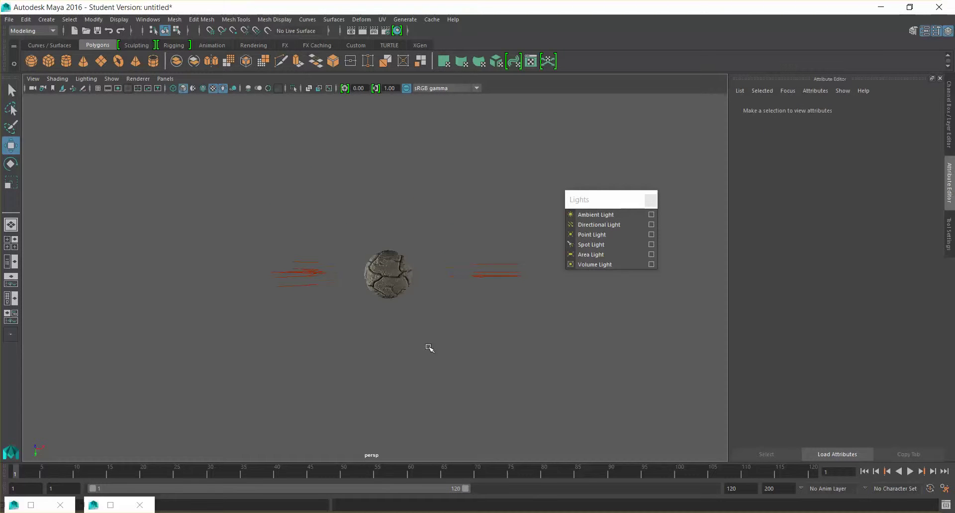
{"action": "left_click_drag", "start_coordinate": [420, 359], "coordinate": [452, 339], "text": "alt"}
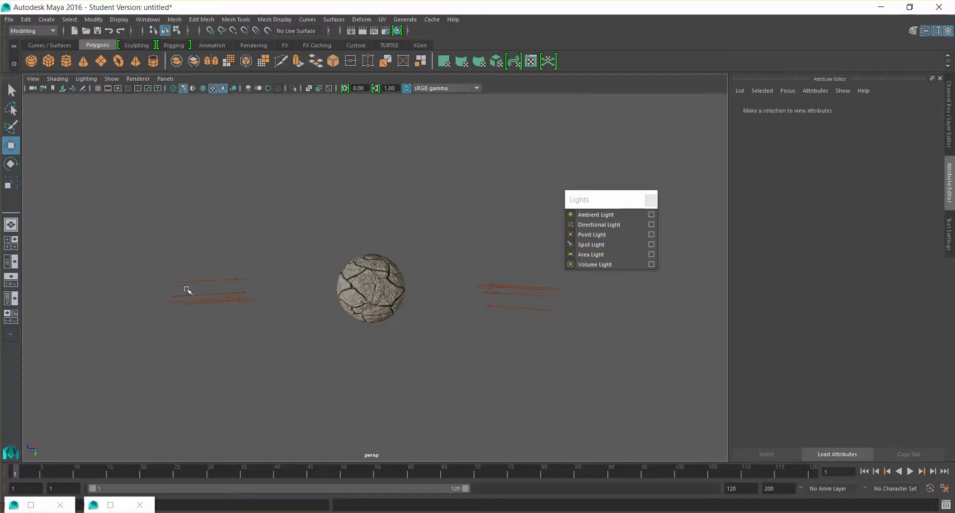
Step: Inspect the left and right lights and the stone sphere Ball_1 by selecting each
{"action": "left_click_drag", "start_coordinate": [173, 271], "coordinate": [220, 314]}
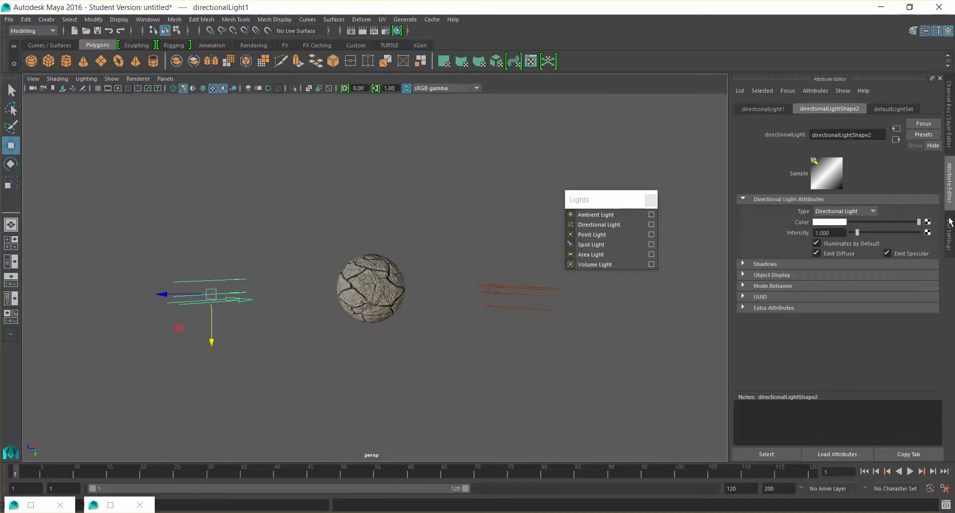
{"action": "left_click", "coordinate": [531, 297]}
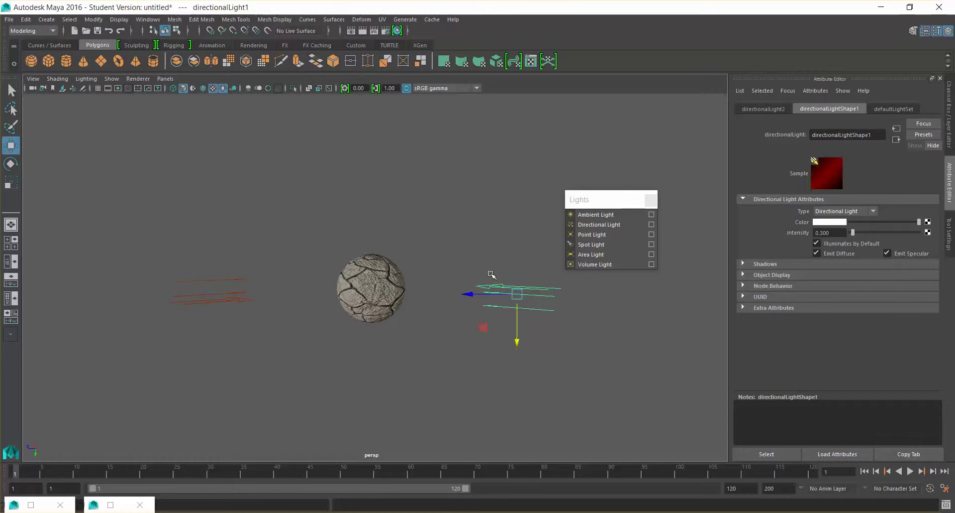
{"action": "left_click_drag", "start_coordinate": [344, 282], "coordinate": [381, 279], "text": "alt"}
{"action": "left_click", "coordinate": [386, 279]}
{"action": "key", "text": "e"}
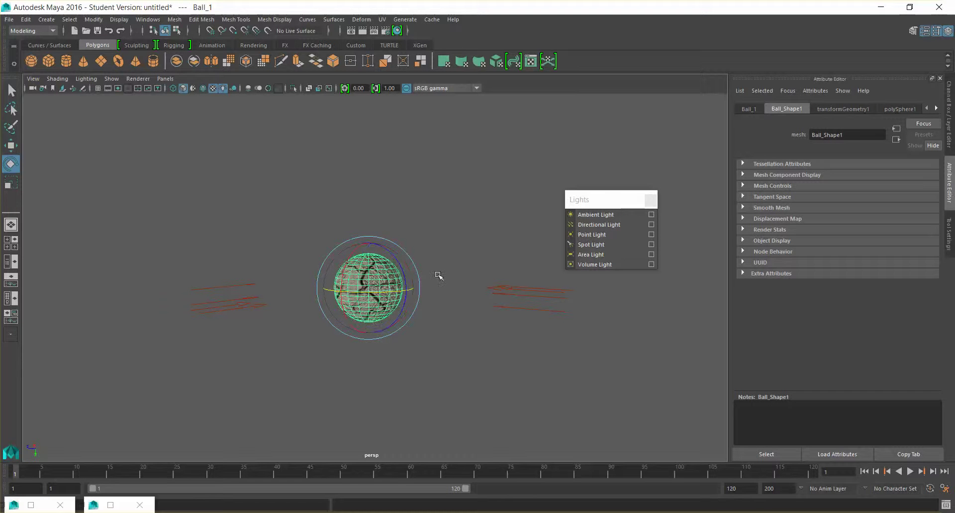
Step: Deselect, reselect and deselect the sphere, then orbit around it
{"action": "left_click", "coordinate": [454, 268]}
{"action": "left_click", "coordinate": [383, 302]}
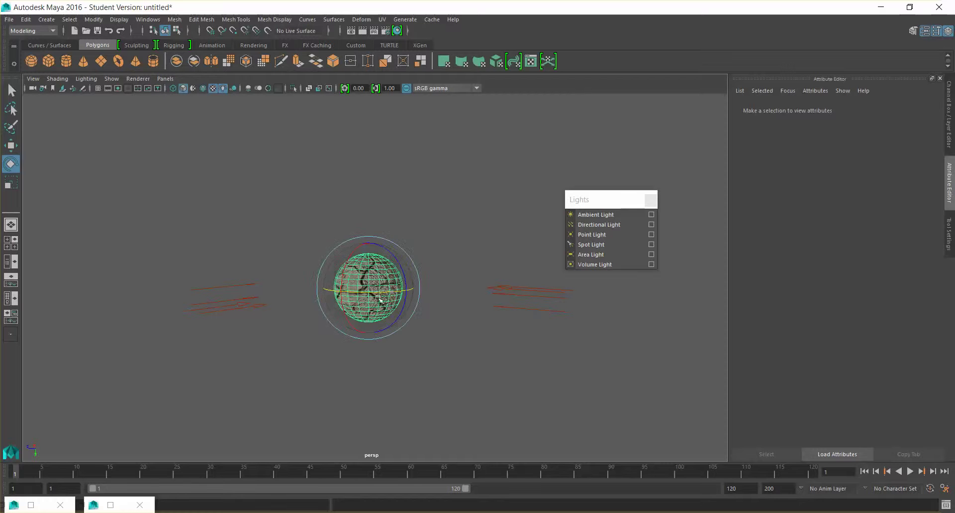
{"action": "left_click", "coordinate": [467, 284]}
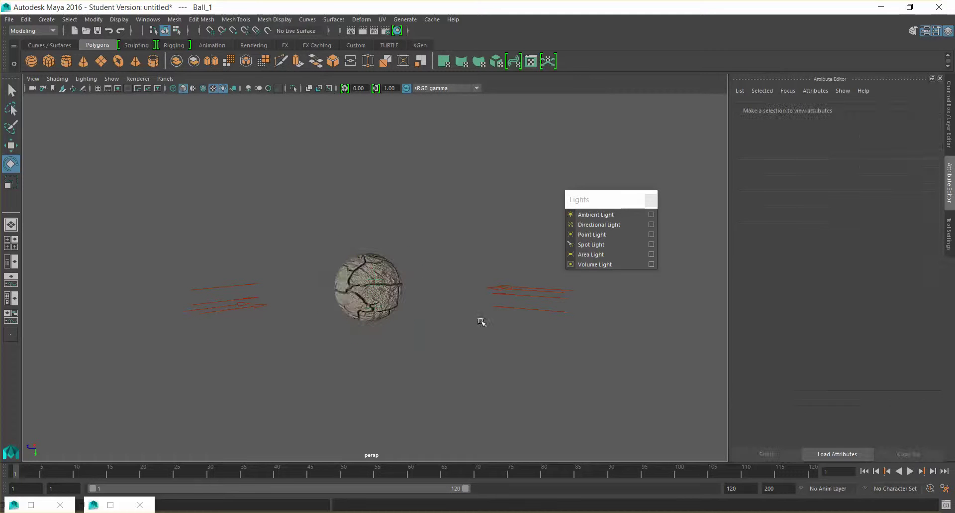
{"action": "left_click_drag", "start_coordinate": [444, 330], "coordinate": [409, 337], "text": "alt"}
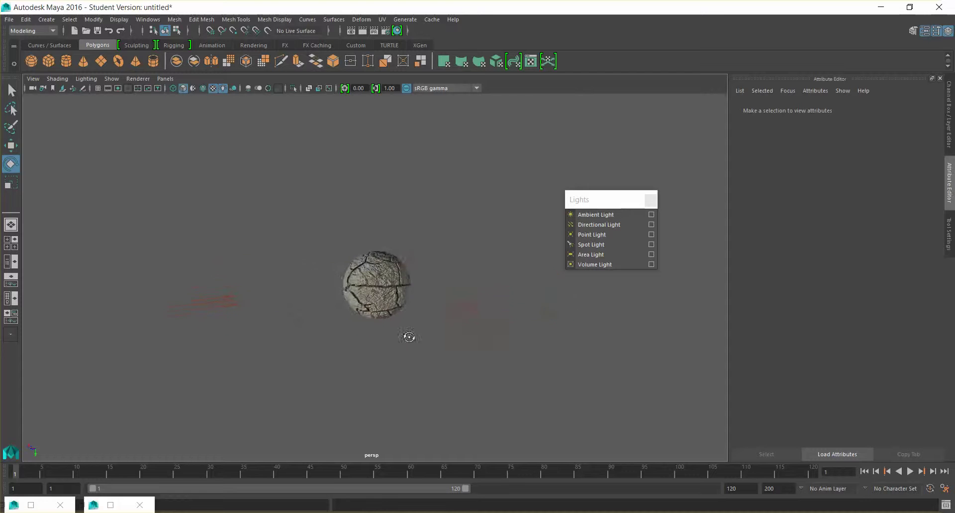
Step: Select the left directional light and open the picker for its still-white Color
{"action": "left_click", "coordinate": [223, 301]}
{"action": "left_click_drag", "start_coordinate": [458, 305], "coordinate": [459, 194], "text": "alt"}
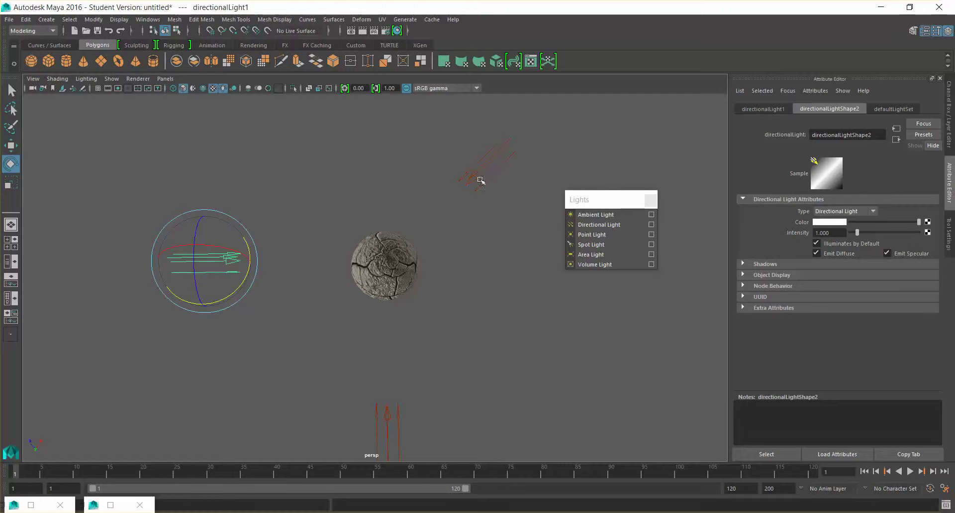
{"action": "left_click_drag", "start_coordinate": [475, 287], "coordinate": [505, 245], "text": "alt"}
{"action": "left_click_drag", "start_coordinate": [423, 257], "coordinate": [407, 236], "text": "alt"}
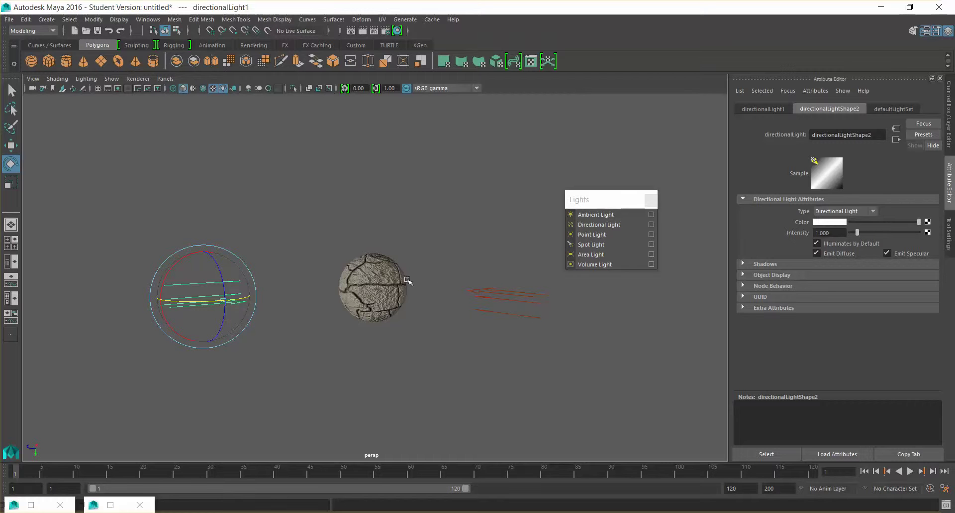
{"action": "left_click_drag", "start_coordinate": [396, 306], "coordinate": [415, 294], "text": "alt"}
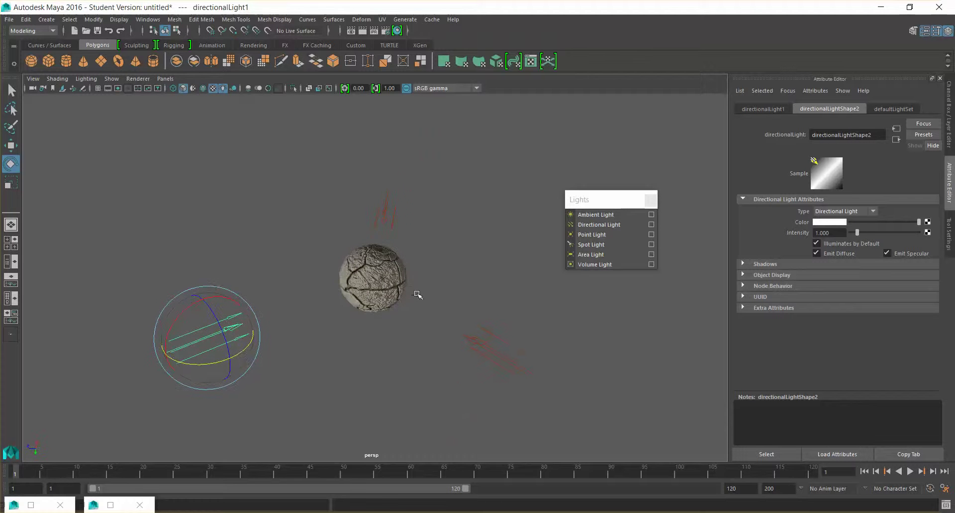
{"action": "left_click_drag", "start_coordinate": [321, 341], "coordinate": [373, 347], "text": "alt"}
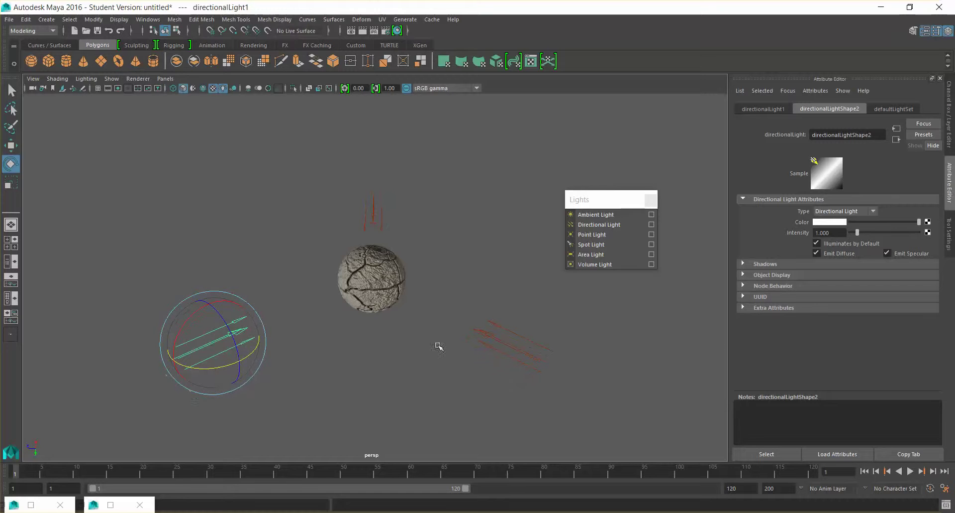
{"action": "left_click", "coordinate": [838, 222]}
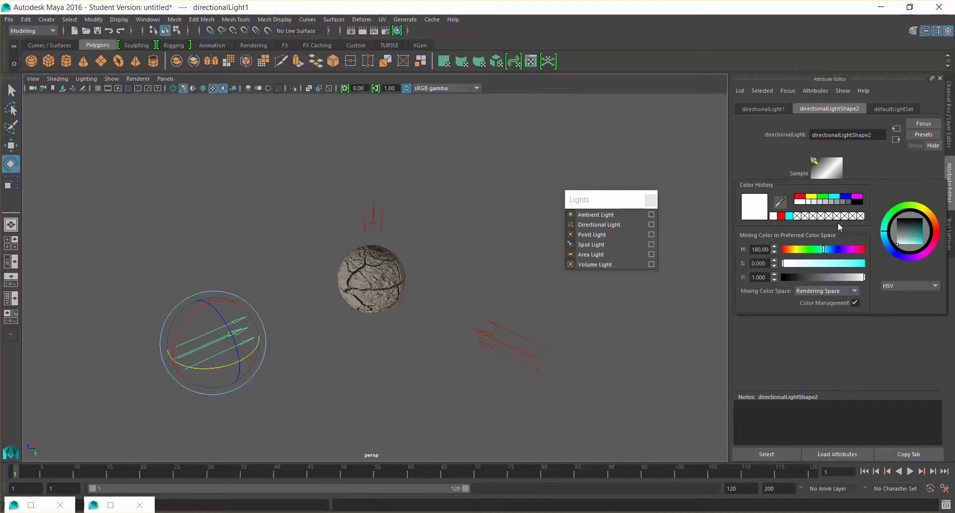
Step: Set the left light's colour to green in the colour picker
{"action": "left_click", "coordinate": [857, 197]}
{"action": "left_click_drag", "start_coordinate": [926, 256], "coordinate": [939, 218]}
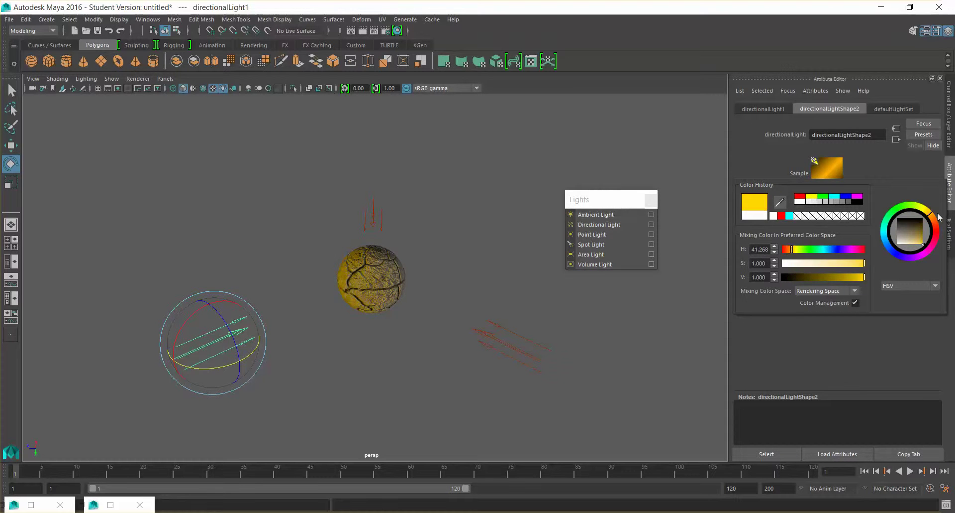
{"action": "left_click_drag", "start_coordinate": [928, 253], "coordinate": [887, 202]}
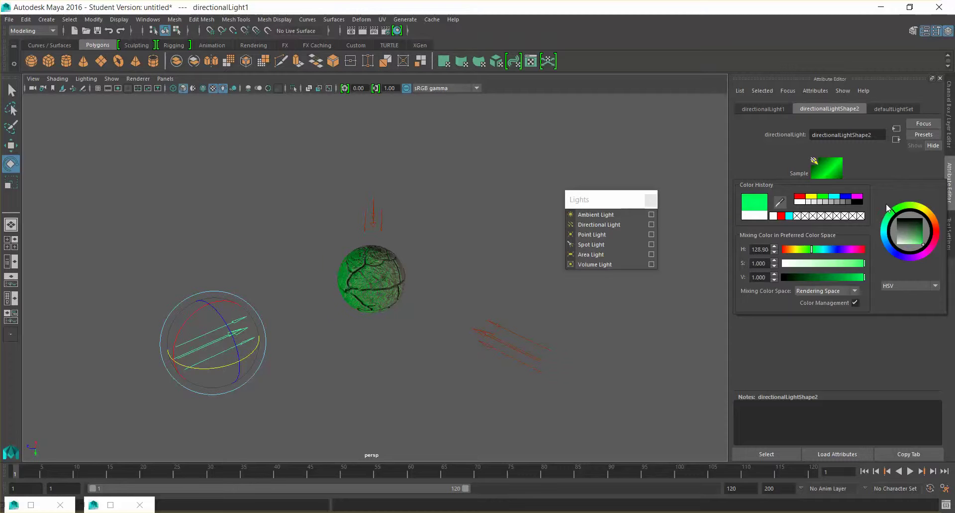
Step: Select the light right of the sphere and make its colour magenta
{"action": "left_click", "coordinate": [533, 351]}
{"action": "left_click_drag", "start_coordinate": [546, 312], "coordinate": [493, 367]}
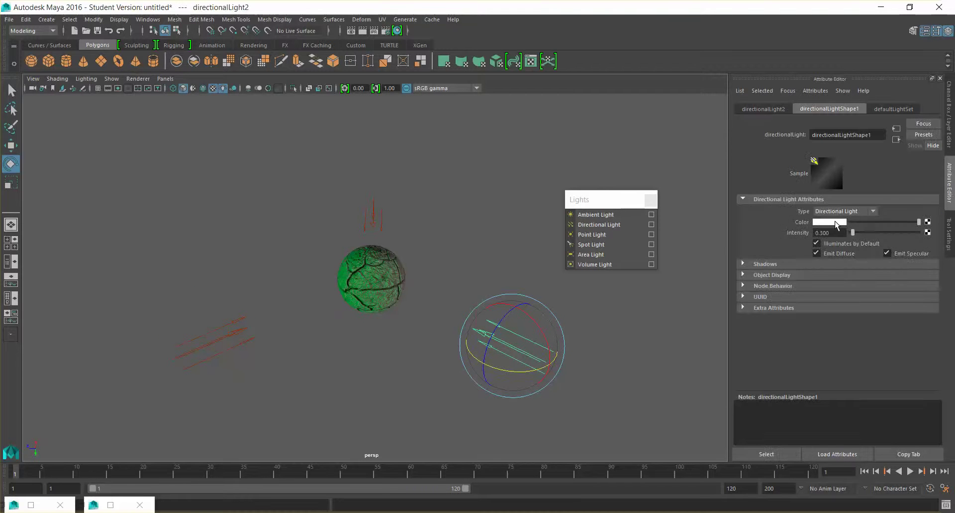
{"action": "left_click", "coordinate": [836, 223]}
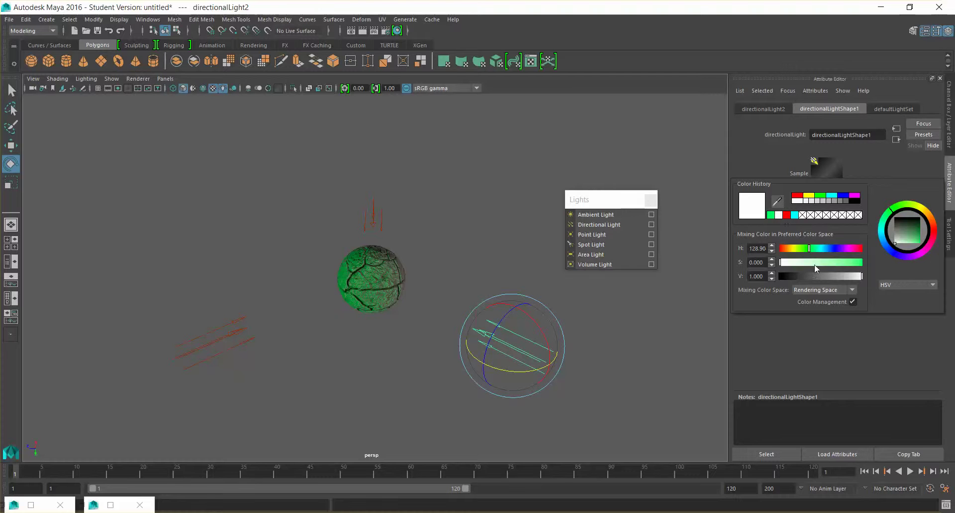
{"action": "left_click", "coordinate": [857, 196]}
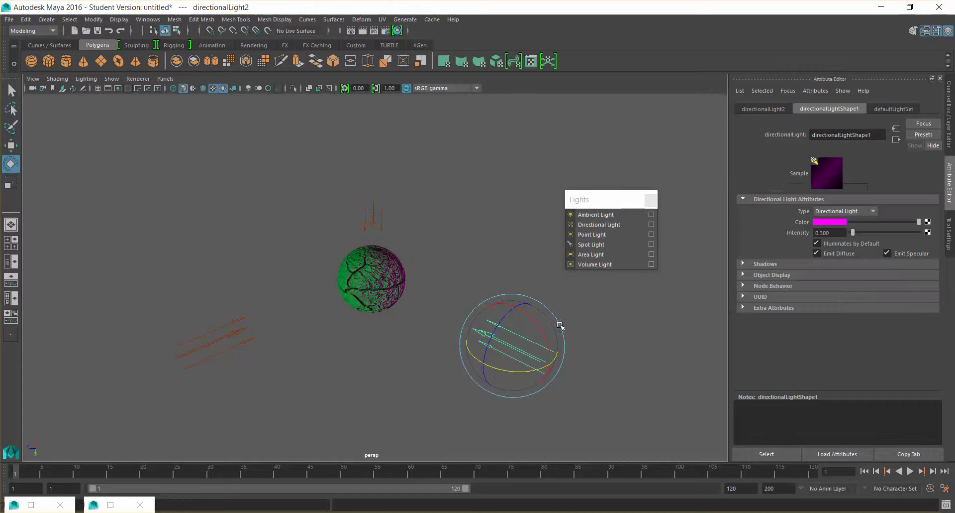
Step: Make the light above the sphere red, then deselect it
{"action": "mouse_move", "coordinate": [613, 371]}
{"action": "left_mouse_down", "text": "alt"}
{"action": "mouse_move", "coordinate": [580, 380]}
{"action": "mouse_move", "coordinate": [606, 365]}
{"action": "left_mouse_up", "text": "alt"}
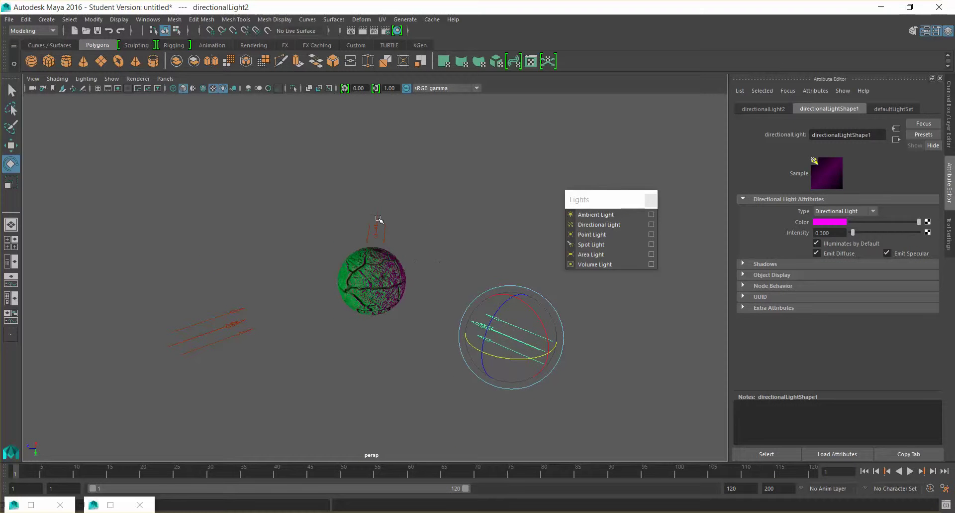
{"action": "left_click", "coordinate": [638, 224]}
{"action": "left_click", "coordinate": [839, 222]}
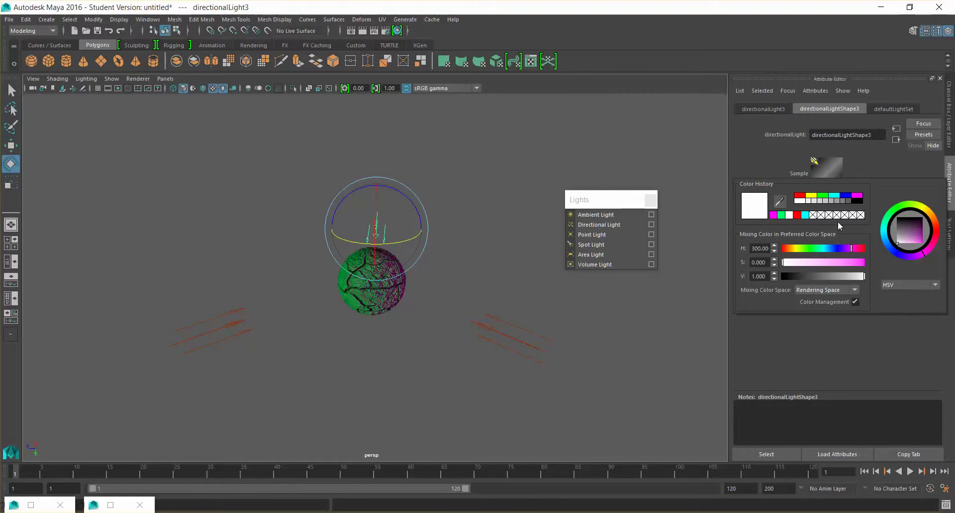
{"action": "left_click", "coordinate": [797, 215]}
{"action": "left_click_drag", "start_coordinate": [545, 250], "coordinate": [539, 254], "text": "alt"}
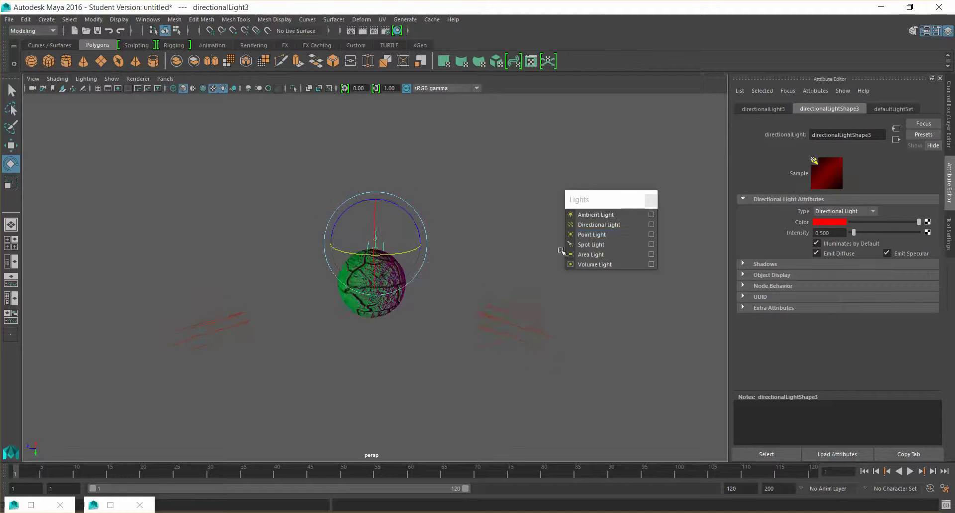
{"action": "left_click_drag", "start_coordinate": [477, 237], "coordinate": [467, 256], "text": "alt"}
{"action": "left_click", "coordinate": [501, 230]}
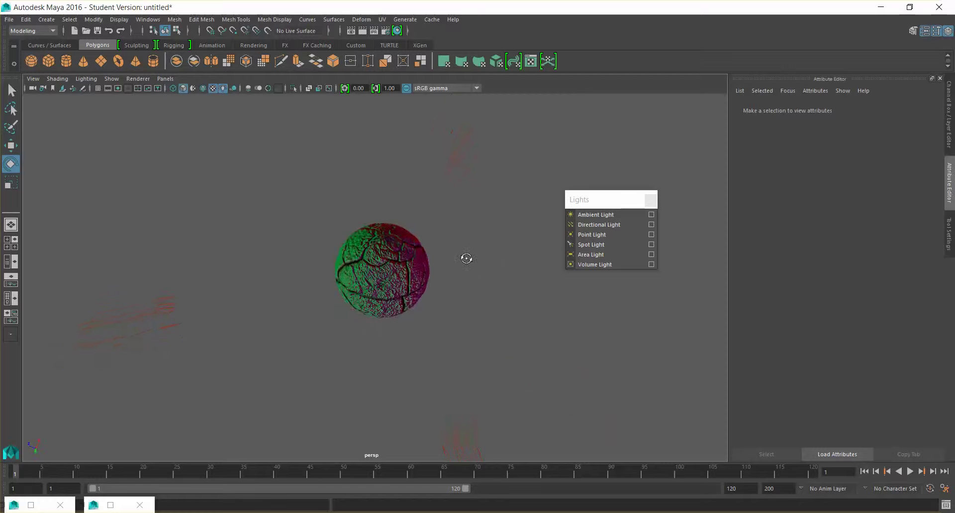
Step: Render the current perspective frame of the lit cracked sphere, then close the render window
{"action": "left_click", "coordinate": [353, 31]}
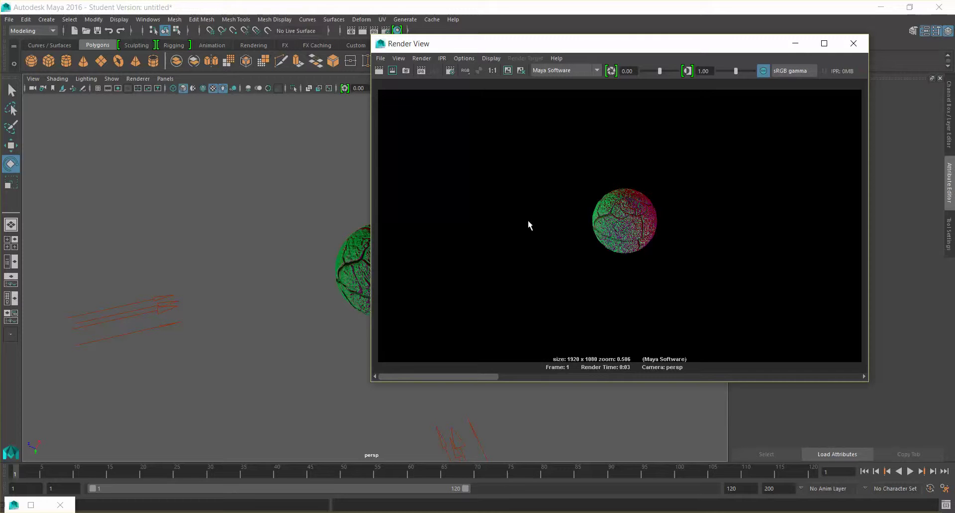
{"action": "scroll", "coordinate": [583, 229], "scroll_direction": "up", "scroll_amount": 5}
{"action": "scroll", "coordinate": [587, 230], "scroll_direction": "down", "scroll_amount": 4}
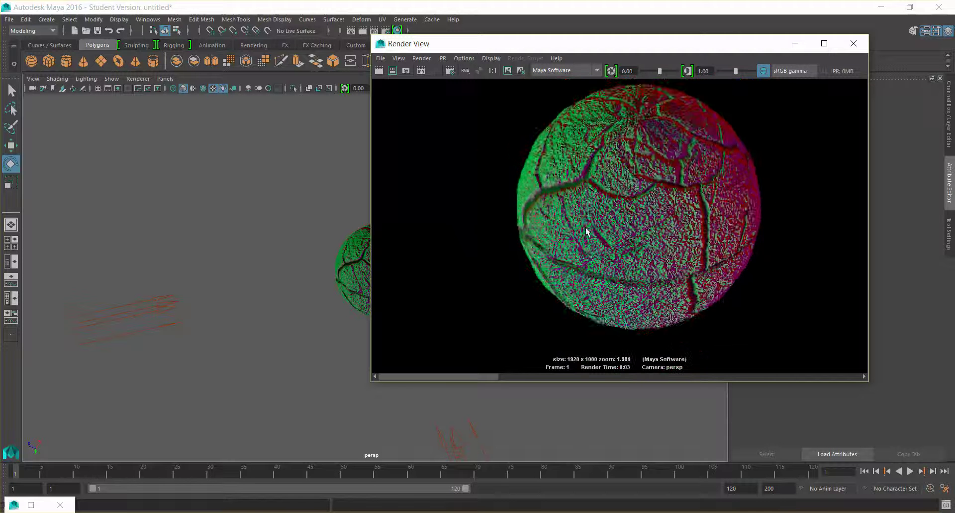
{"action": "scroll", "coordinate": [693, 189], "scroll_direction": "down", "scroll_amount": 1}
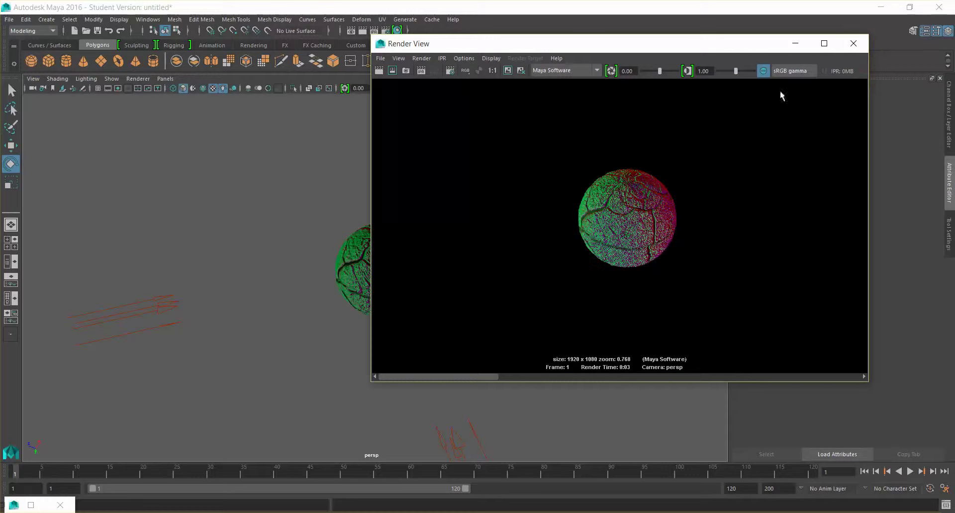
{"action": "left_click", "coordinate": [854, 44]}
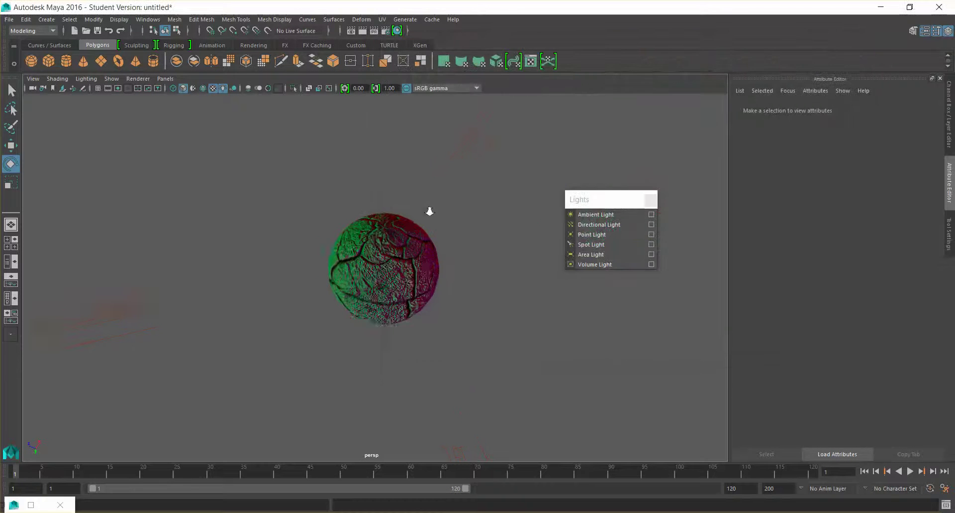
{"action": "scroll", "coordinate": [430, 213], "scroll_direction": "up", "scroll_amount": 5}
{"action": "scroll", "coordinate": [430, 213], "scroll_direction": "down", "scroll_amount": 4}
Step: Select the sphere and enlarge the render window to review the render, then minimize it
{"action": "left_click", "coordinate": [450, 201]}
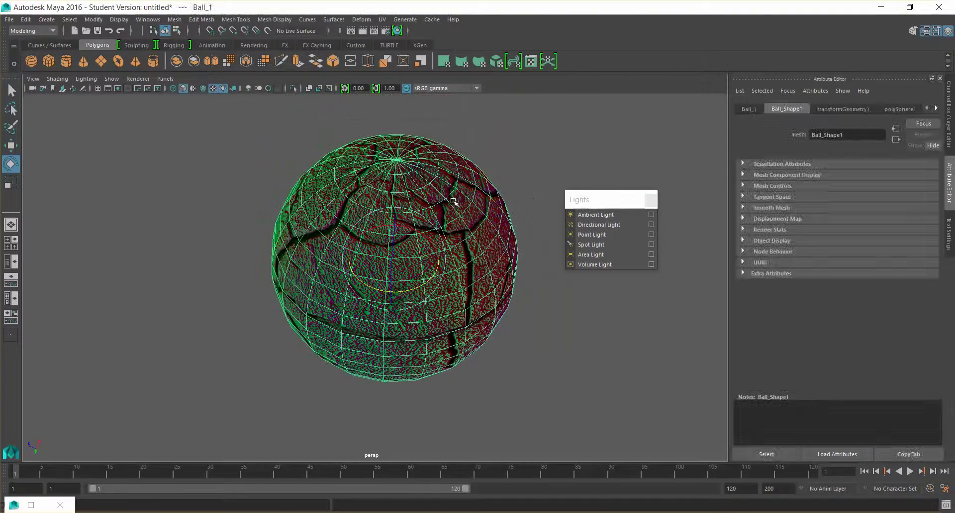
{"action": "mouse_move", "coordinate": [463, 206]}
{"action": "left_mouse_down", "text": "alt"}
{"action": "mouse_move", "coordinate": [442, 187]}
{"action": "mouse_move", "coordinate": [464, 209]}
{"action": "left_mouse_up", "text": "alt"}
{"action": "scroll", "coordinate": [465, 268], "scroll_direction": "up", "scroll_amount": 3}
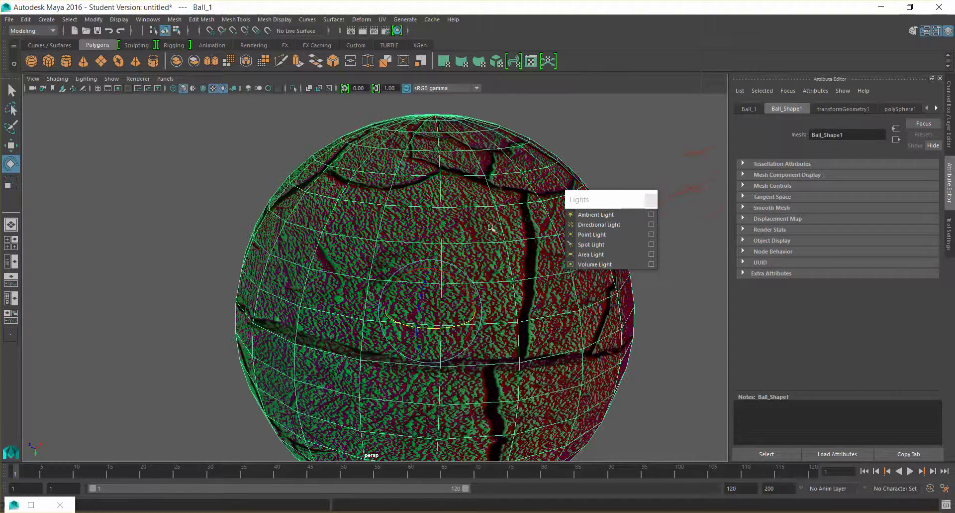
{"action": "scroll", "coordinate": [522, 254], "scroll_direction": "down", "scroll_amount": 2}
{"action": "scroll", "coordinate": [522, 254], "scroll_direction": "up", "scroll_amount": 2}
{"action": "scroll", "coordinate": [520, 253], "scroll_direction": "up", "scroll_amount": 3}
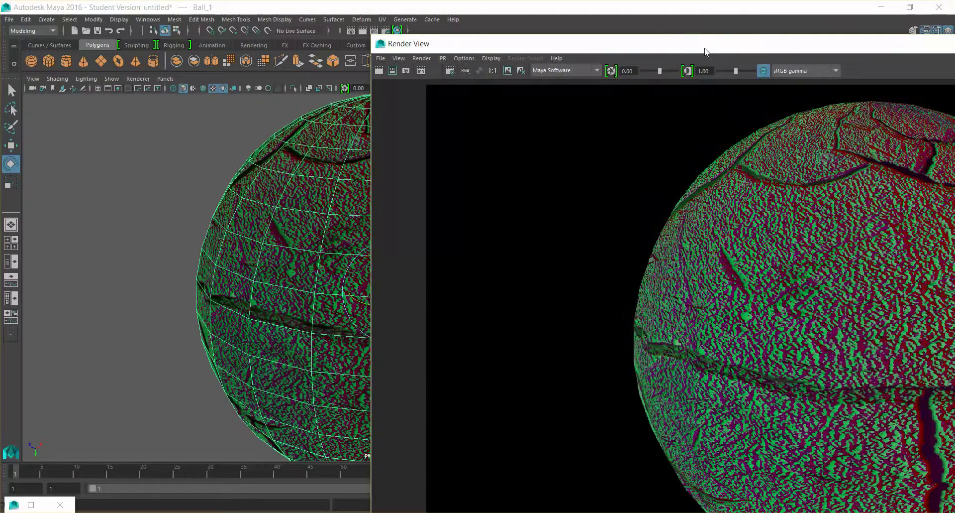
{"action": "left_click_drag", "start_coordinate": [705, 52], "coordinate": [370, 16]}
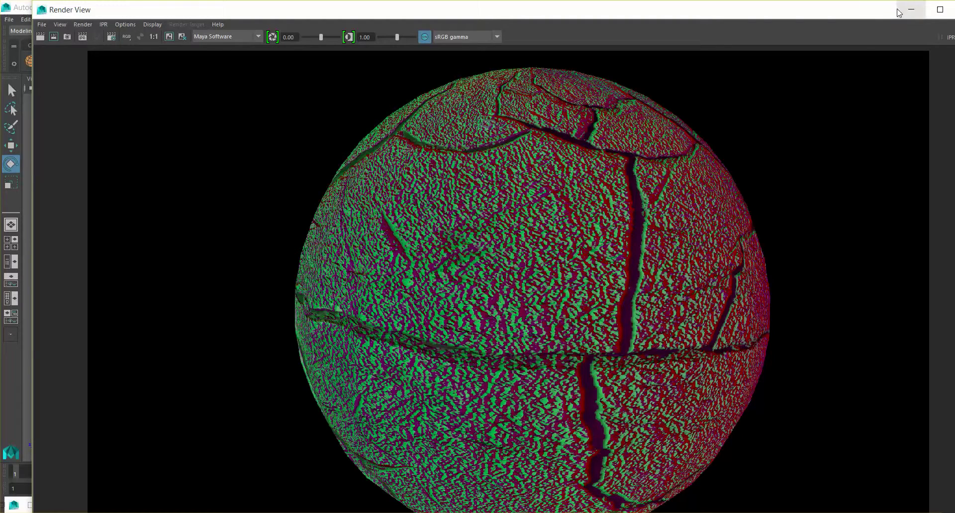
{"action": "scroll", "coordinate": [734, 227], "scroll_direction": "down", "scroll_amount": 3}
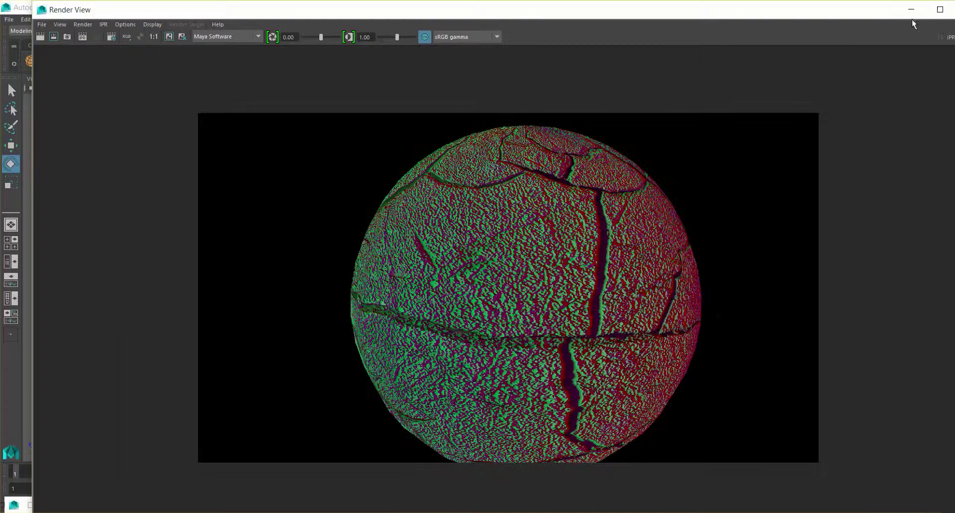
{"action": "scroll", "coordinate": [622, 248], "scroll_direction": "up", "scroll_amount": 1}
{"action": "left_click", "coordinate": [906, 4]}
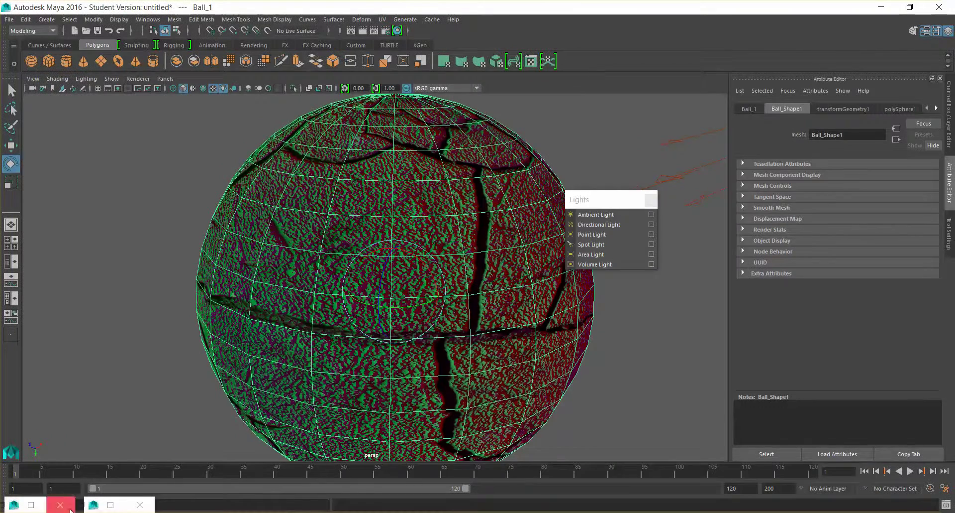
Step: Keep the render for comparison, close Render View, deselect the sphere and restore Hypershade
{"action": "left_click", "coordinate": [110, 505]}
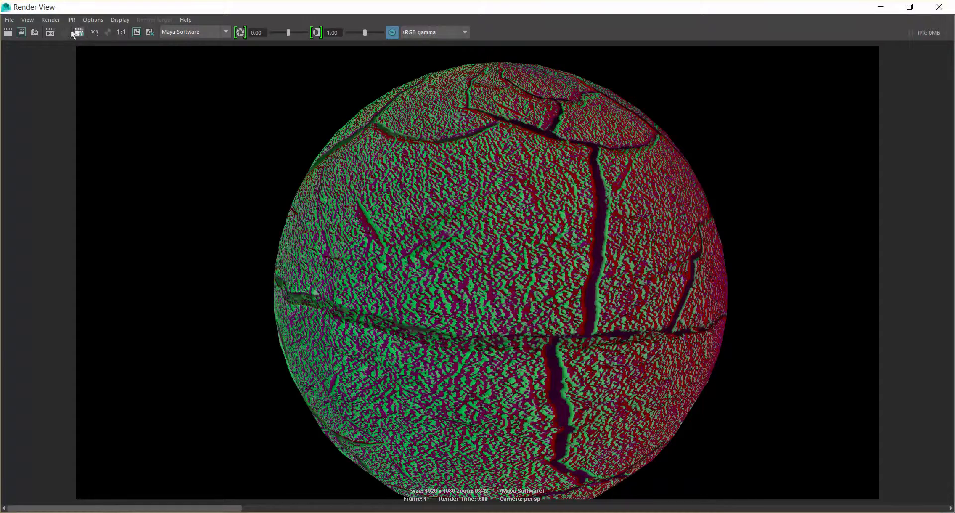
{"action": "left_click", "coordinate": [137, 32]}
{"action": "left_click", "coordinate": [946, 6]}
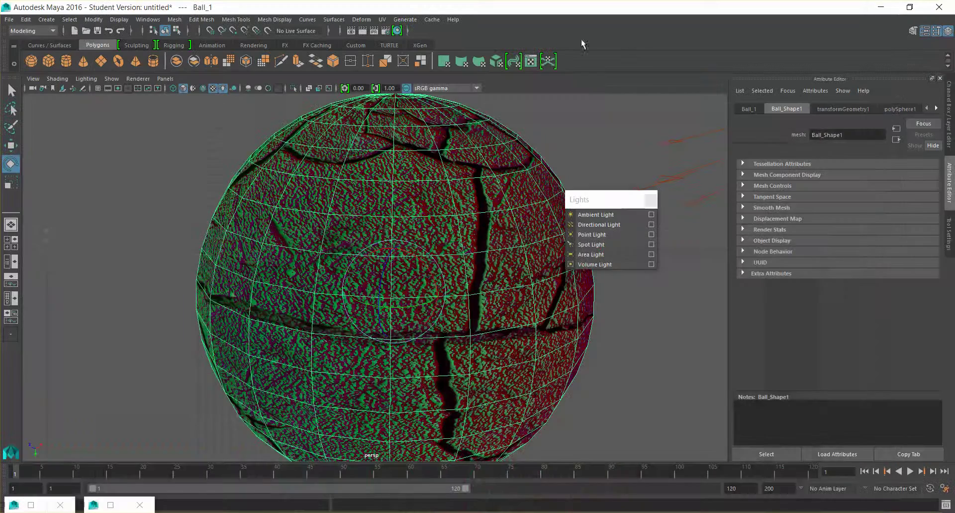
{"action": "left_click", "coordinate": [133, 242]}
{"action": "scroll", "coordinate": [444, 325], "scroll_direction": "down", "scroll_amount": 2}
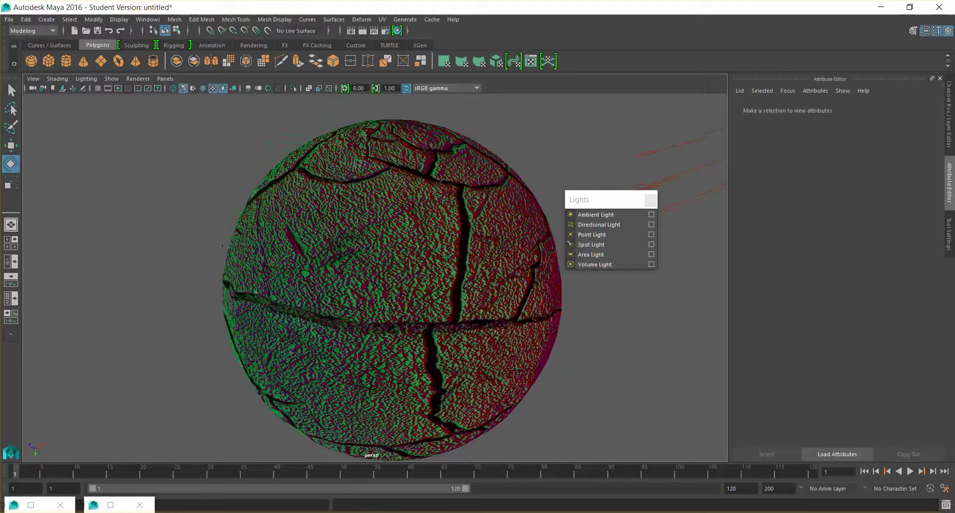
{"action": "left_click", "coordinate": [33, 504]}
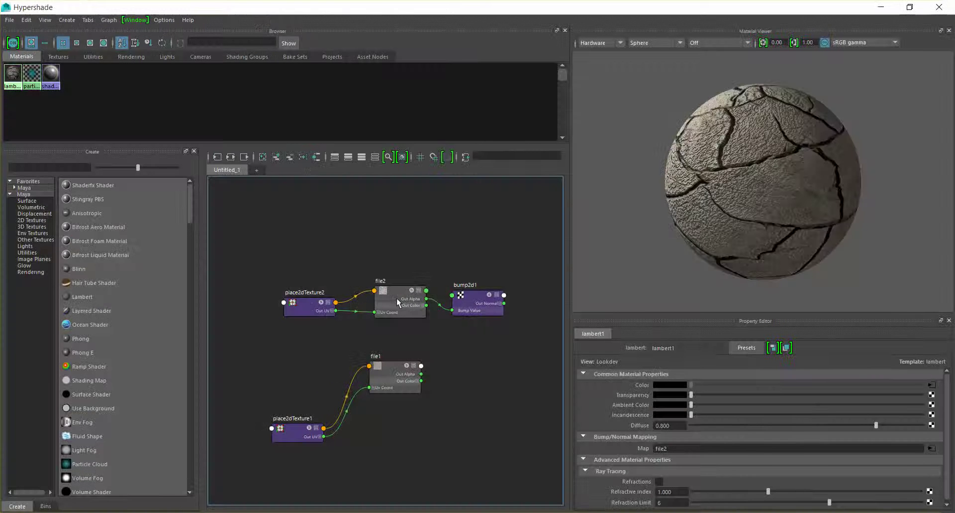
Step: Delete the place2dTexture2, file2 and bump2d1 nodes from lambert1's shading network
{"action": "left_click", "coordinate": [402, 291]}
{"action": "left_click_drag", "start_coordinate": [310, 276], "coordinate": [478, 316]}
{"action": "key", "text": "Delete"}
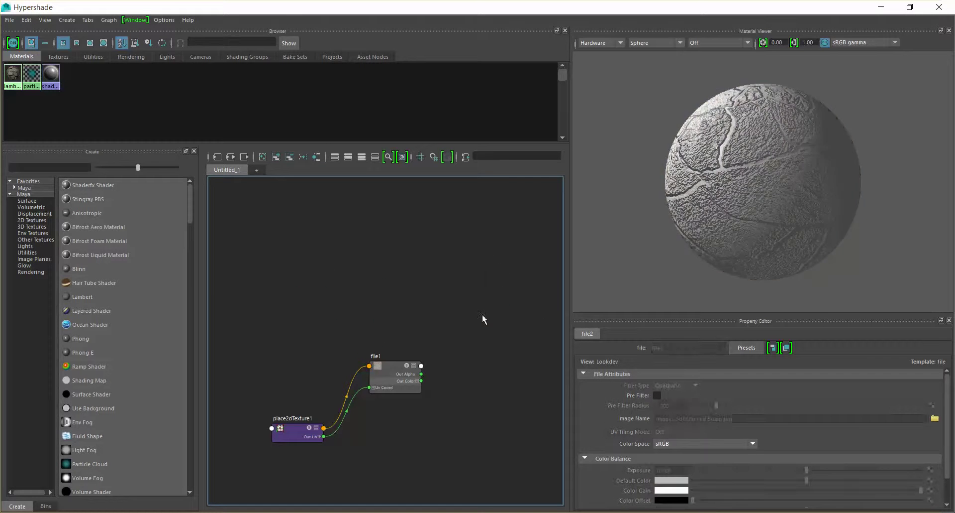
Step: Select Ball_1 in the scene and render the current frame
{"action": "left_click", "coordinate": [881, 7]}
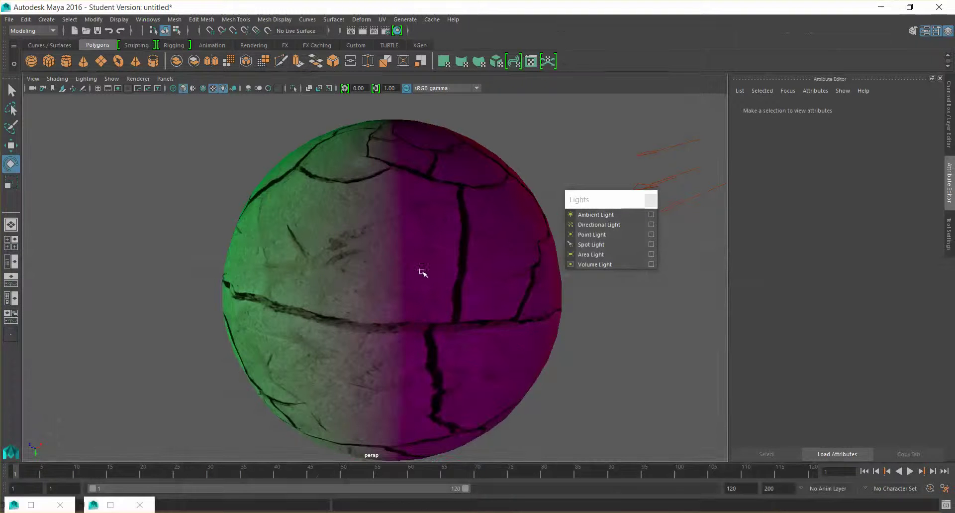
{"action": "left_click", "coordinate": [403, 164]}
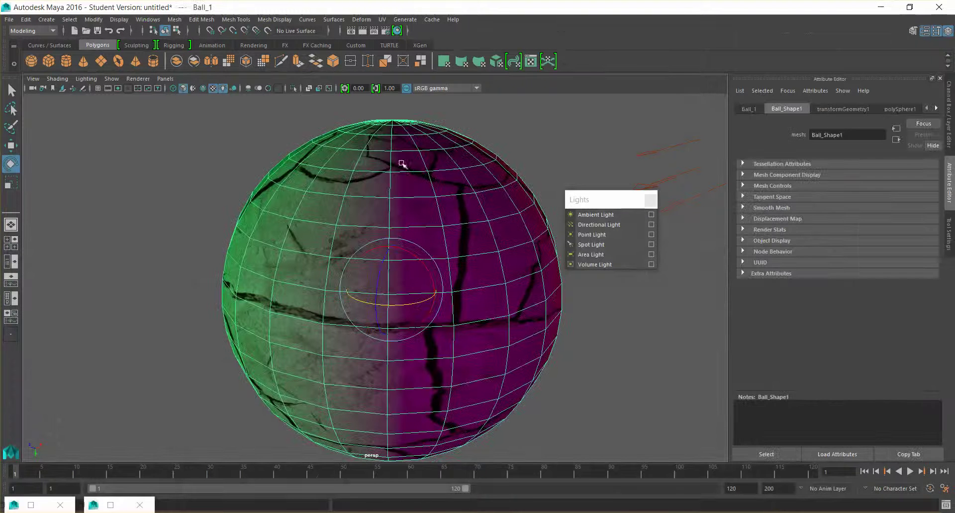
{"action": "left_click", "coordinate": [363, 31]}
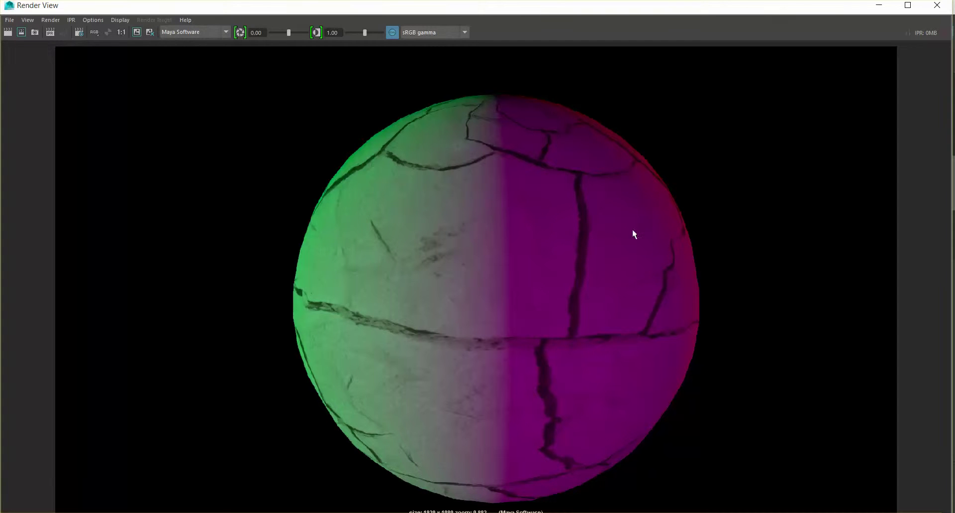
Step: Maximize Render View, flip between the smooth render and the kept bumpy render, then minimize it
{"action": "double_click", "coordinate": [774, 5]}
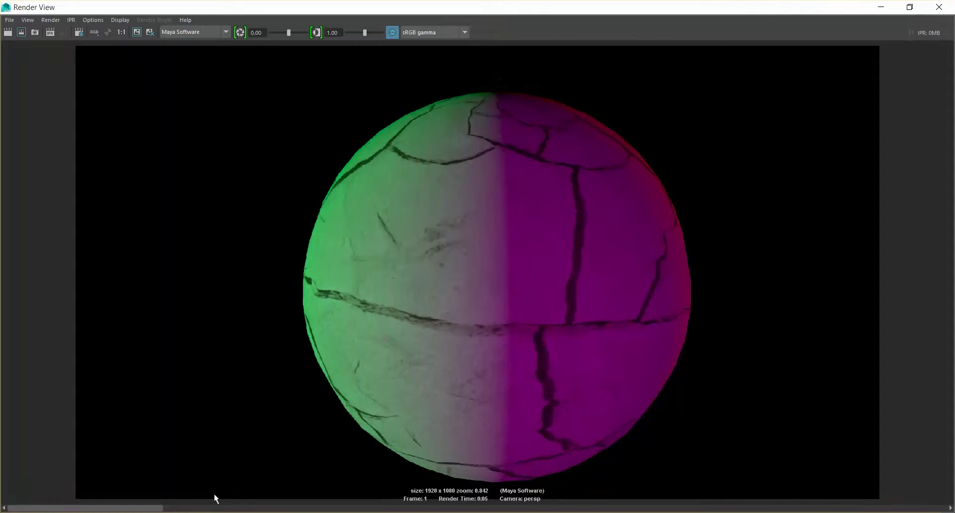
{"action": "left_click", "coordinate": [166, 508]}
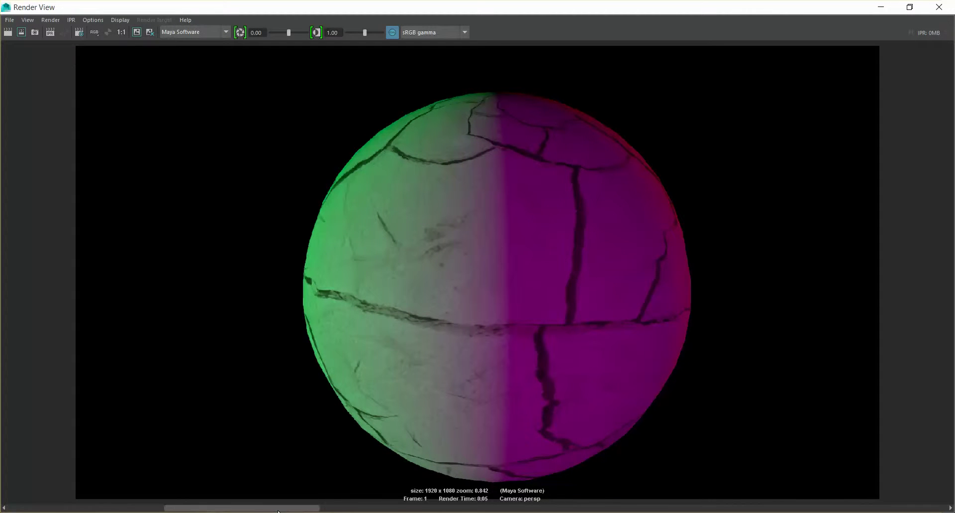
{"action": "left_click", "coordinate": [340, 508]}
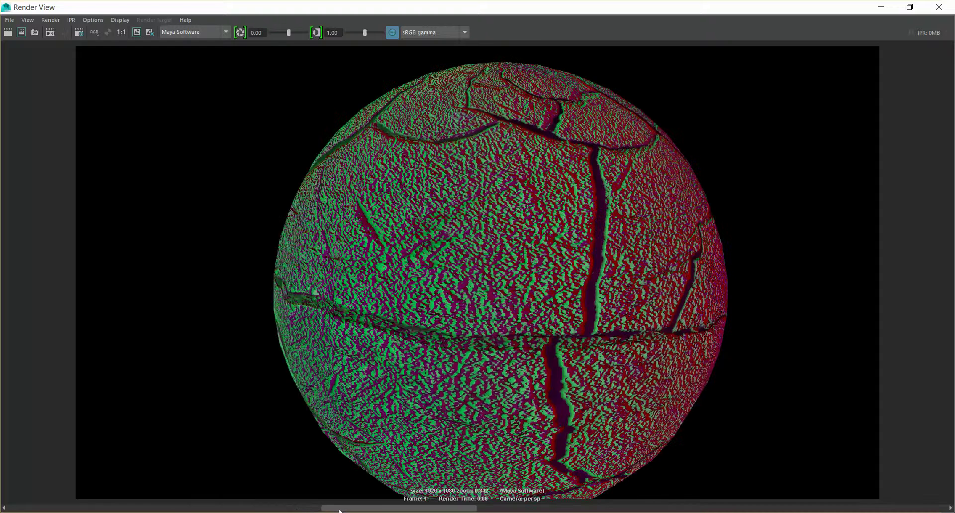
{"action": "left_click", "coordinate": [300, 508]}
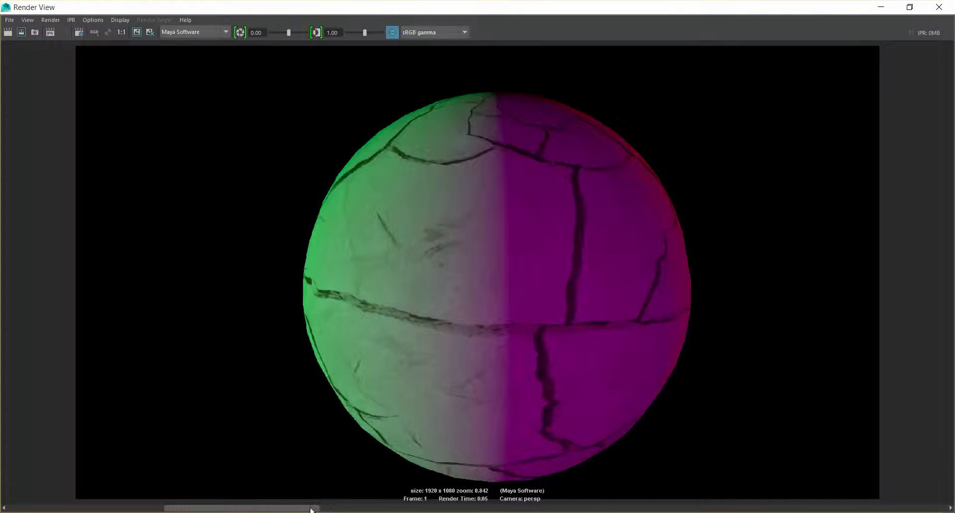
{"action": "left_click", "coordinate": [332, 508]}
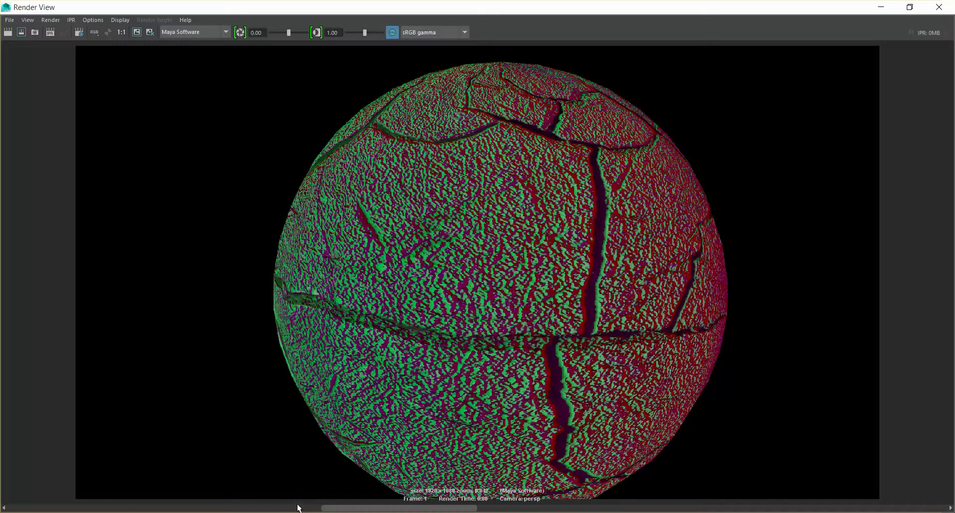
{"action": "left_click", "coordinate": [296, 508]}
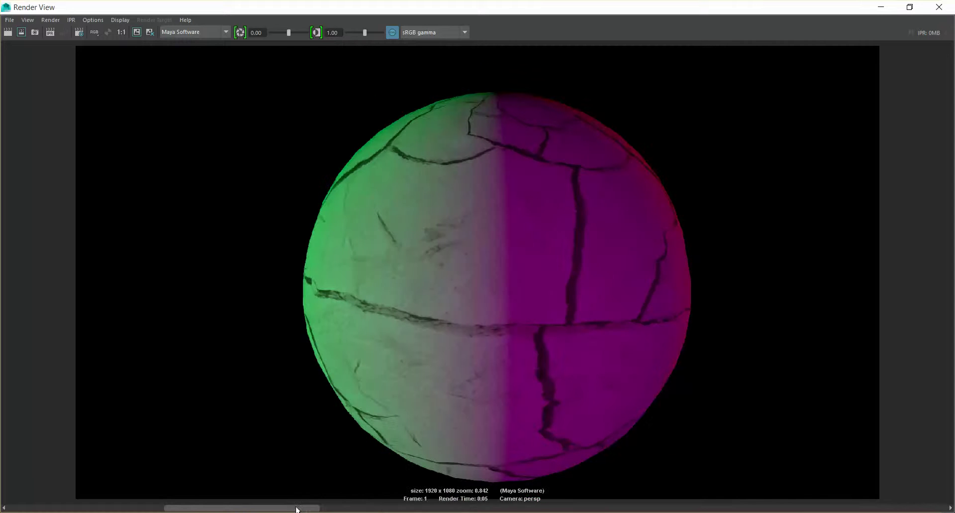
{"action": "scroll", "coordinate": [408, 348], "scroll_direction": "down", "scroll_amount": 3}
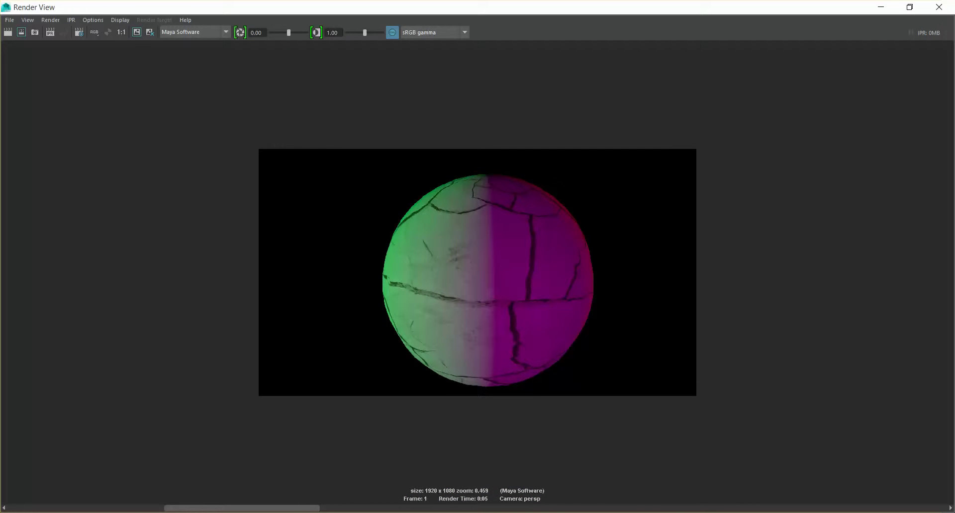
{"action": "left_click", "coordinate": [333, 508]}
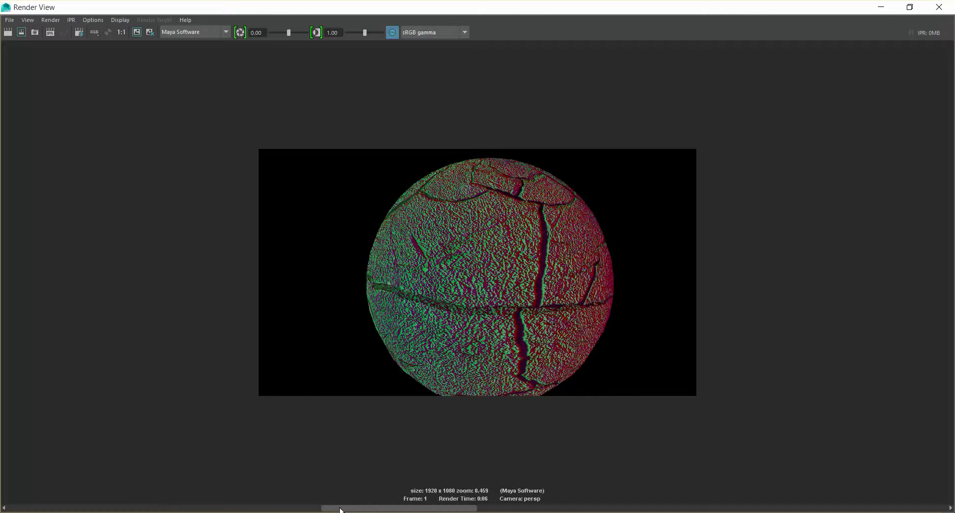
{"action": "left_click", "coordinate": [306, 508]}
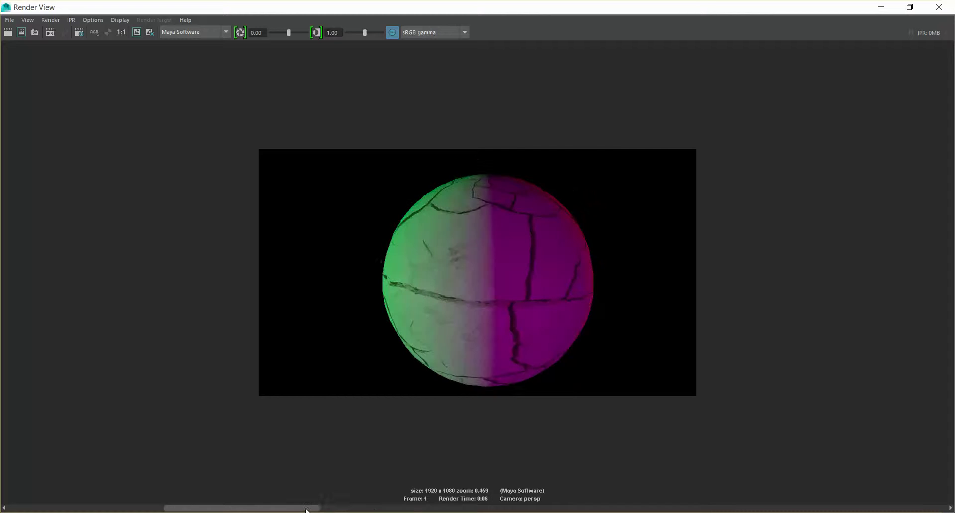
{"action": "left_click", "coordinate": [333, 508]}
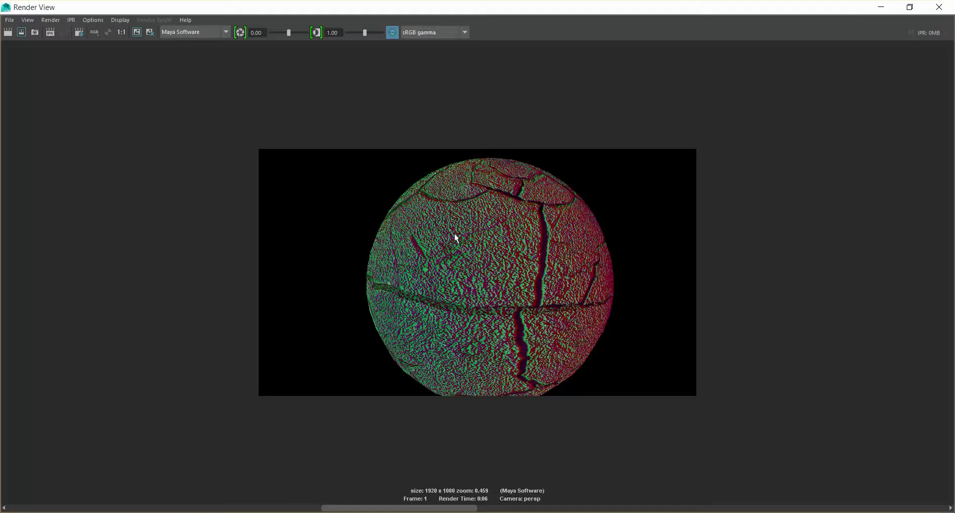
{"action": "left_click", "coordinate": [881, 7]}
Step: Select the green directionalLight1 with the Move tool and show its channels, attributes and tool settings
{"action": "scroll", "coordinate": [321, 300], "scroll_direction": "down", "scroll_amount": 10}
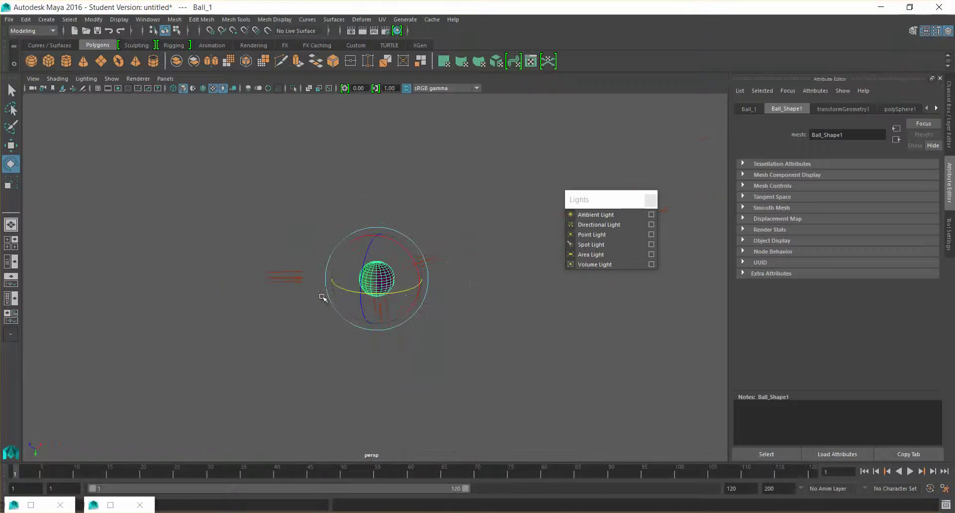
{"action": "left_click", "coordinate": [422, 365]}
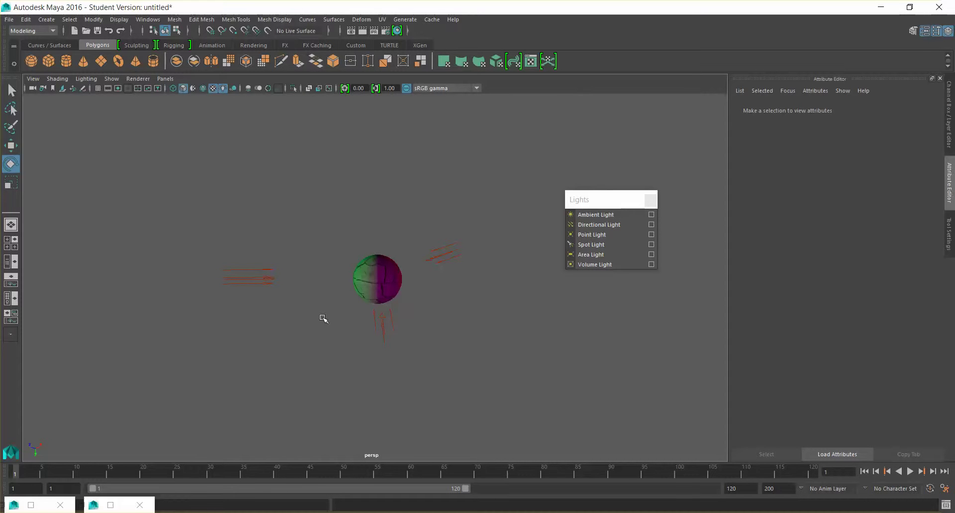
{"action": "left_click", "coordinate": [262, 281]}
{"action": "left_click_drag", "start_coordinate": [480, 296], "coordinate": [454, 356], "text": "alt"}
{"action": "key", "text": "w"}
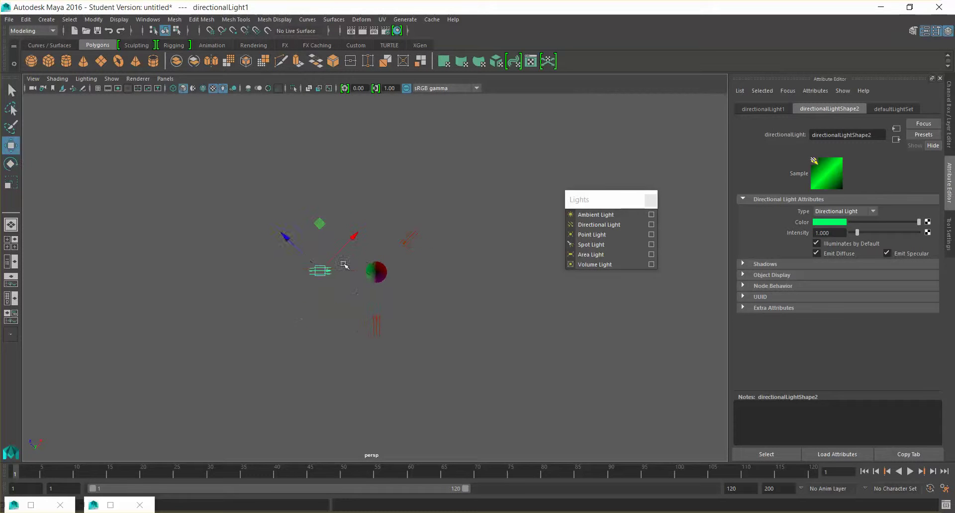
{"action": "left_click", "coordinate": [952, 145]}
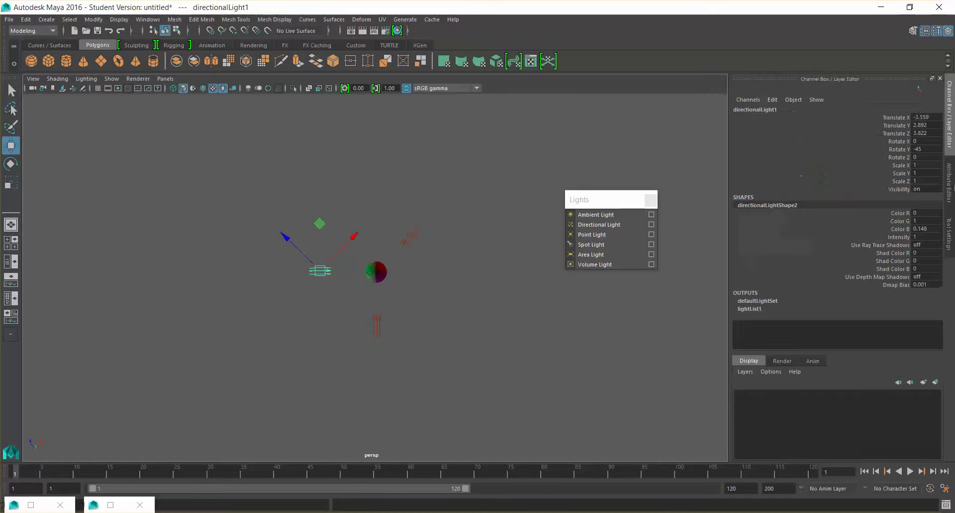
{"action": "left_click", "coordinate": [949, 184]}
{"action": "left_click", "coordinate": [949, 234]}
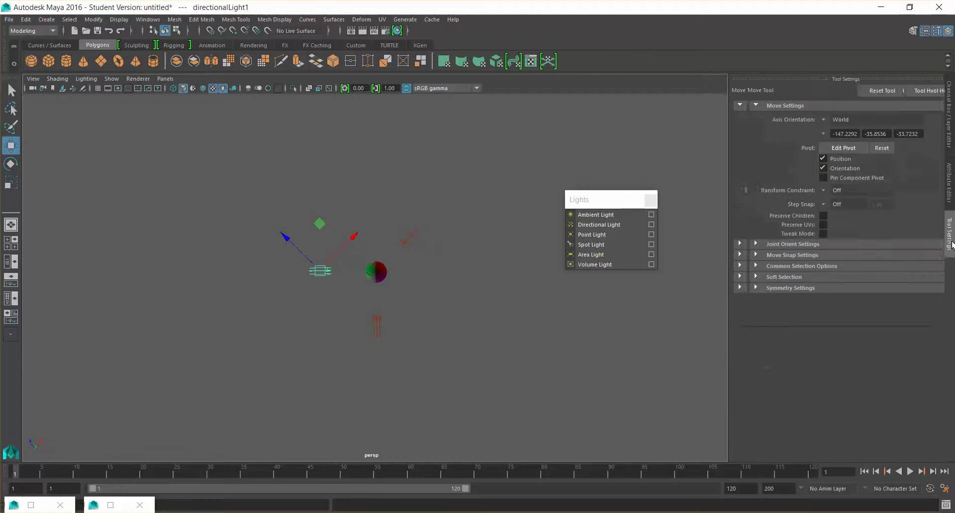
Step: Set the Move axis orientation to Object and drag four directional lights farther from the sphere
{"action": "left_click", "coordinate": [824, 121]}
{"action": "left_click", "coordinate": [843, 123]}
{"action": "left_click_drag", "start_coordinate": [278, 272], "coordinate": [93, 273]}
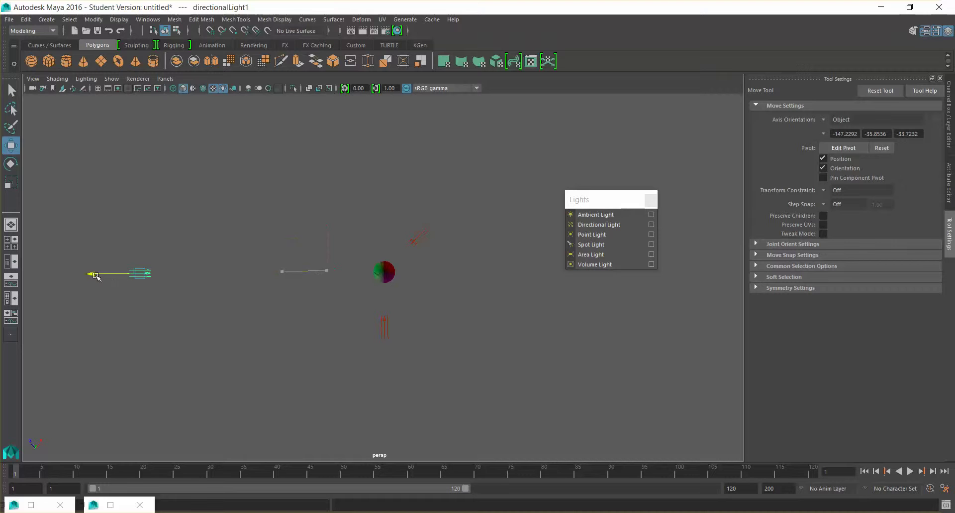
{"action": "left_click", "coordinate": [429, 242]}
{"action": "left_click_drag", "start_coordinate": [450, 204], "coordinate": [552, 91]}
{"action": "left_click", "coordinate": [385, 327]}
{"action": "scroll", "coordinate": [394, 332], "scroll_direction": "down", "scroll_amount": 3}
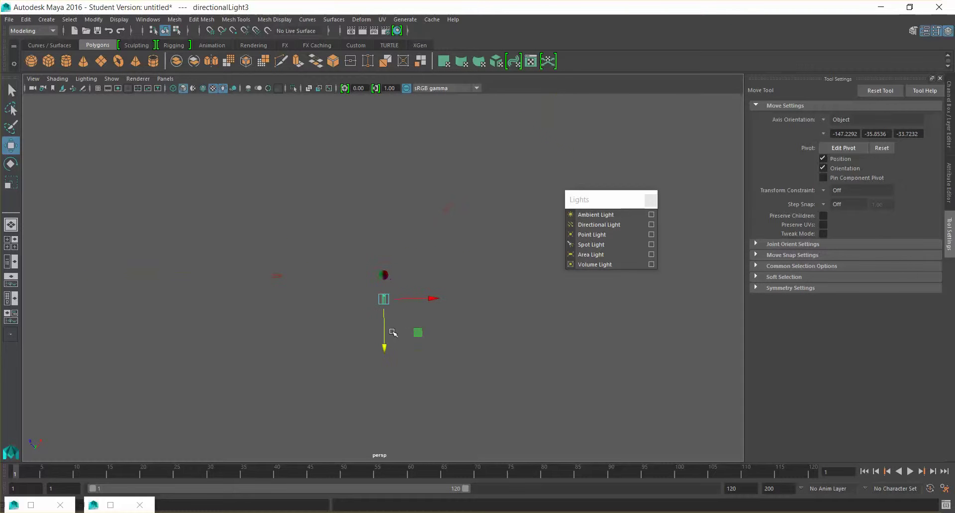
{"action": "left_click_drag", "start_coordinate": [387, 357], "coordinate": [384, 418]}
{"action": "left_click", "coordinate": [293, 281]}
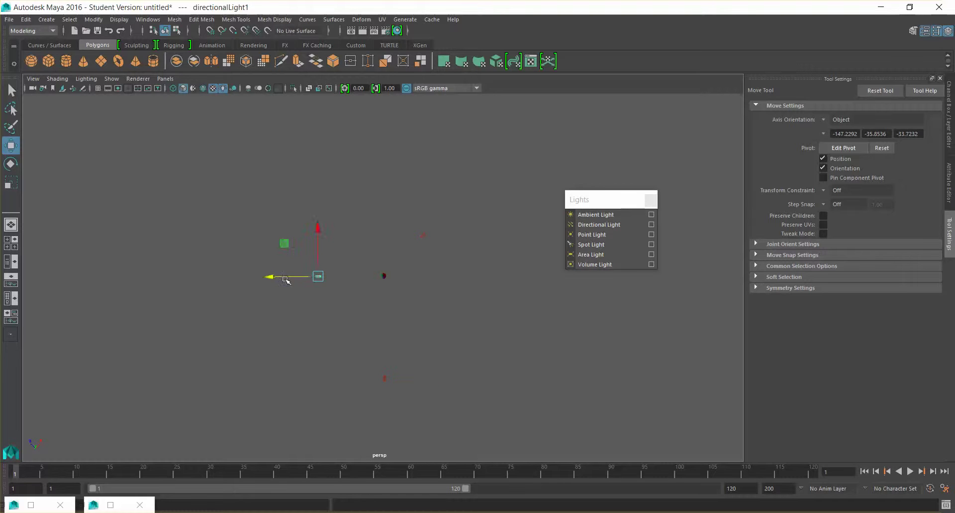
{"action": "left_click_drag", "start_coordinate": [271, 276], "coordinate": [229, 273]}
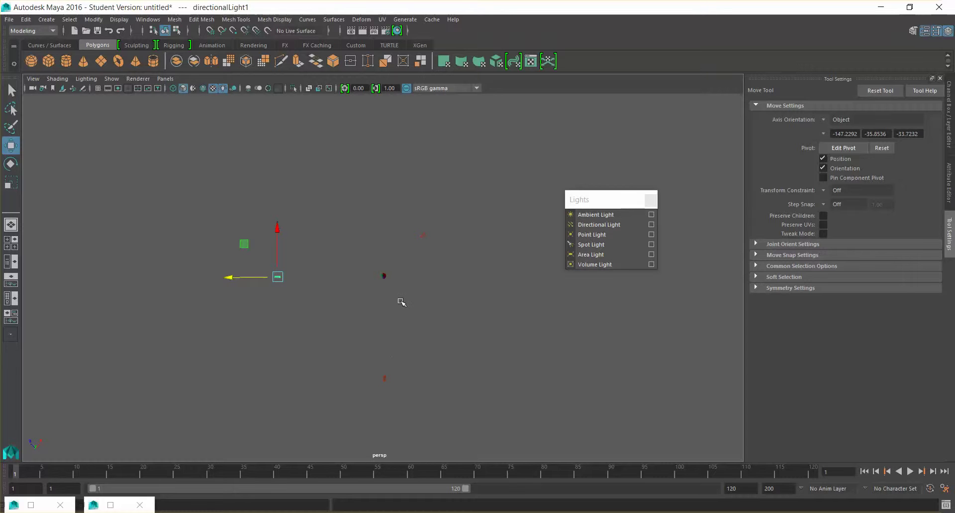
Step: Switch the Move axes to World and slide Ball_1 along Z to Translate Z 30.78
{"action": "left_click", "coordinate": [383, 276]}
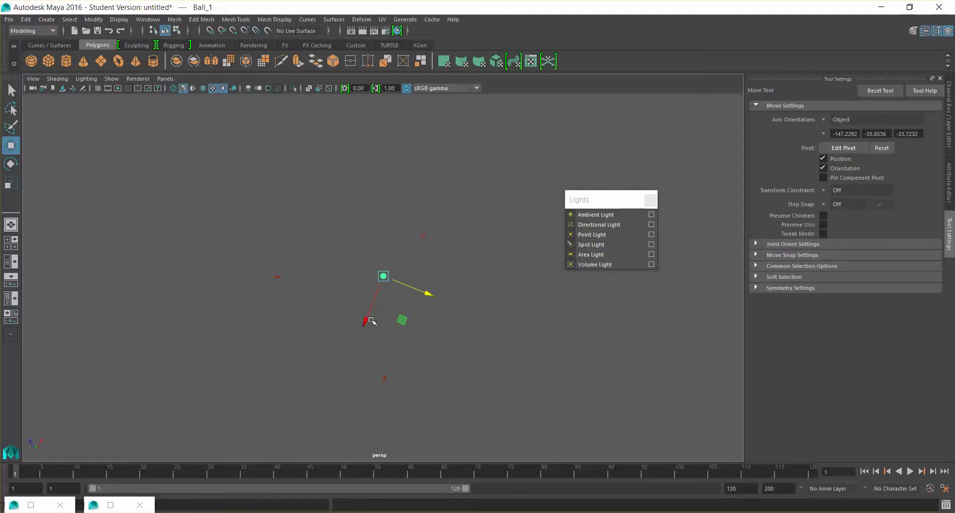
{"action": "left_click", "coordinate": [824, 123]}
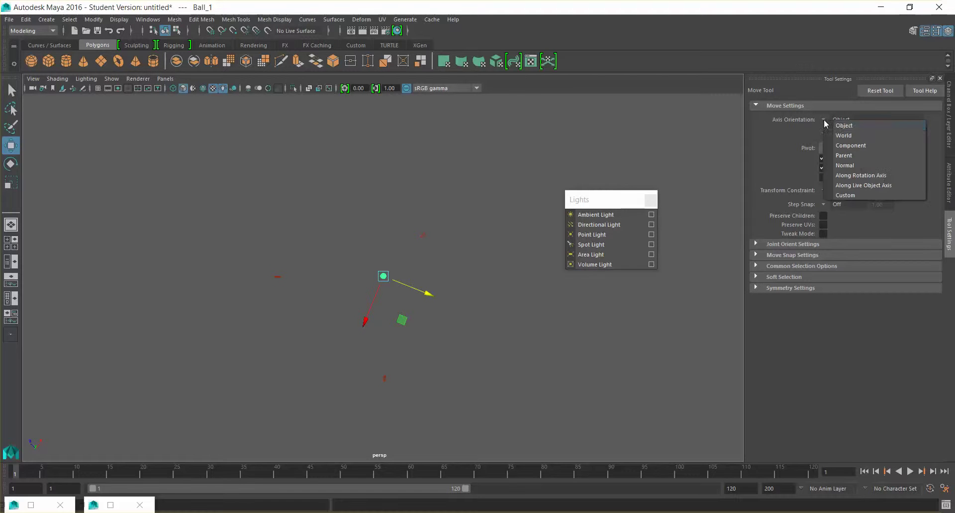
{"action": "left_click", "coordinate": [841, 133]}
{"action": "left_click_drag", "start_coordinate": [350, 238], "coordinate": [467, 277]}
{"action": "left_click", "coordinate": [500, 375]}
{"action": "left_click", "coordinate": [528, 414]}
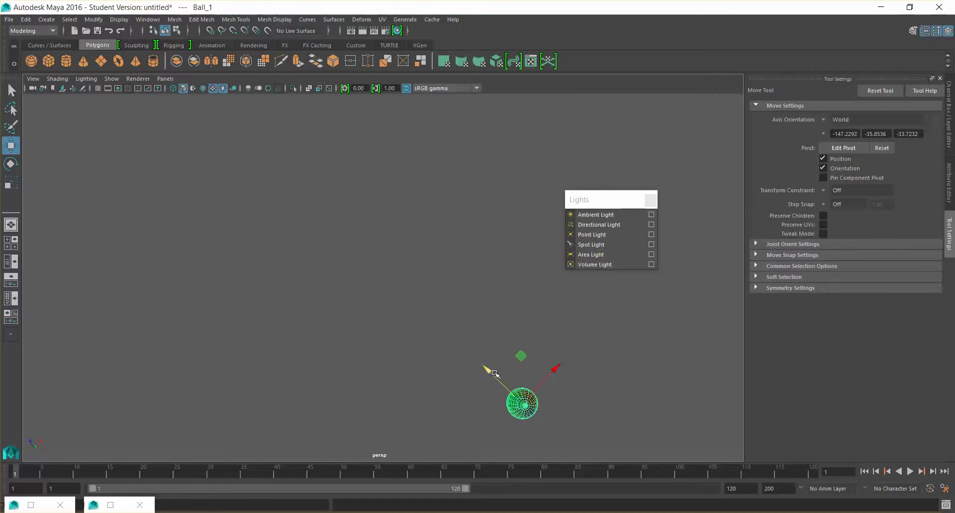
{"action": "left_click_drag", "start_coordinate": [490, 372], "coordinate": [435, 296]}
{"action": "left_click", "coordinate": [442, 315]}
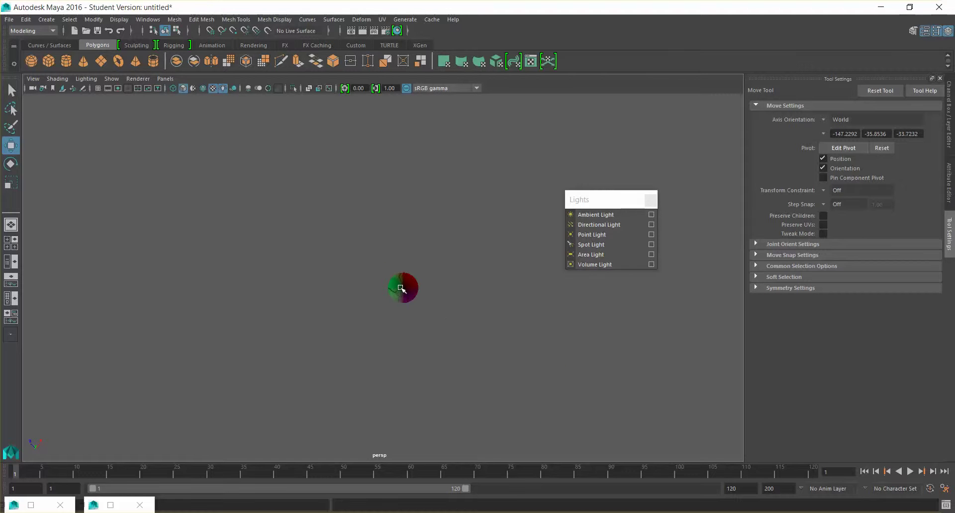
{"action": "key", "text": "ctrl+z"}
{"action": "scroll", "coordinate": [356, 258], "scroll_direction": "down", "scroll_amount": 3}
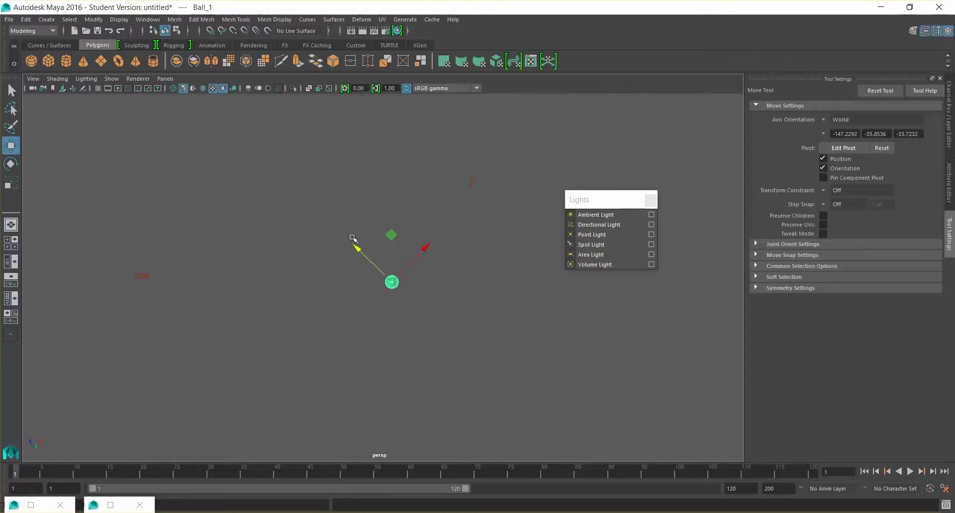
{"action": "left_click_drag", "start_coordinate": [359, 249], "coordinate": [206, 101]}
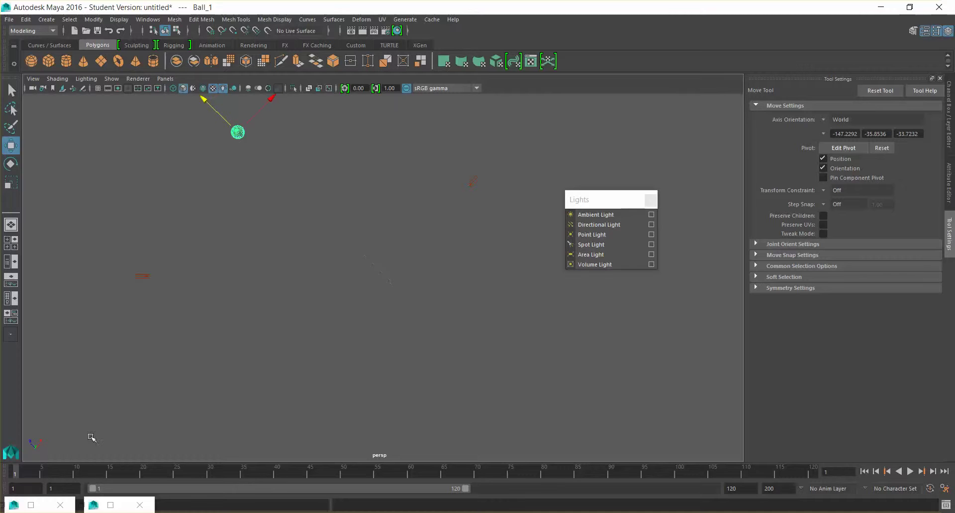
{"action": "left_click", "coordinate": [949, 114]}
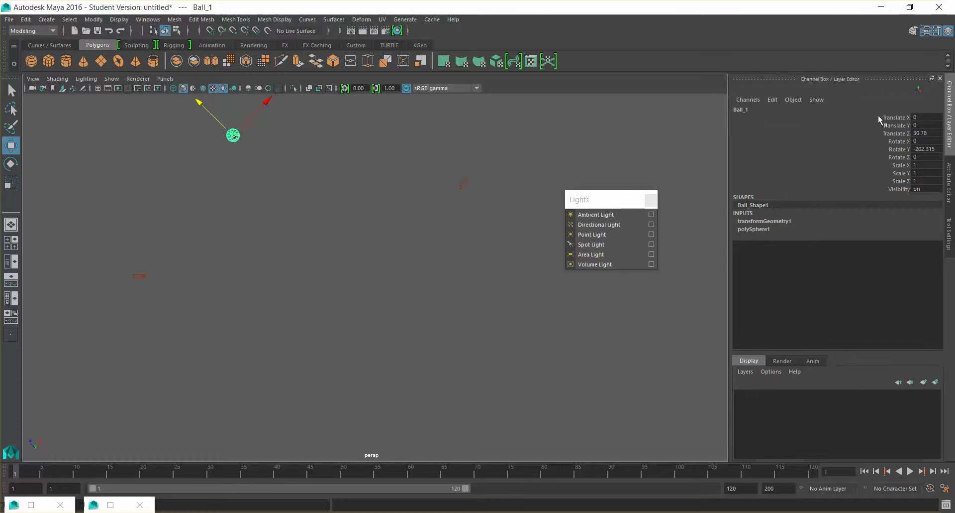
Step: Key Ball_1 at frame 1 (Z 30.78) and frame 70 (Z -27.418), then rewind to frame 1
{"action": "key", "text": "s"}
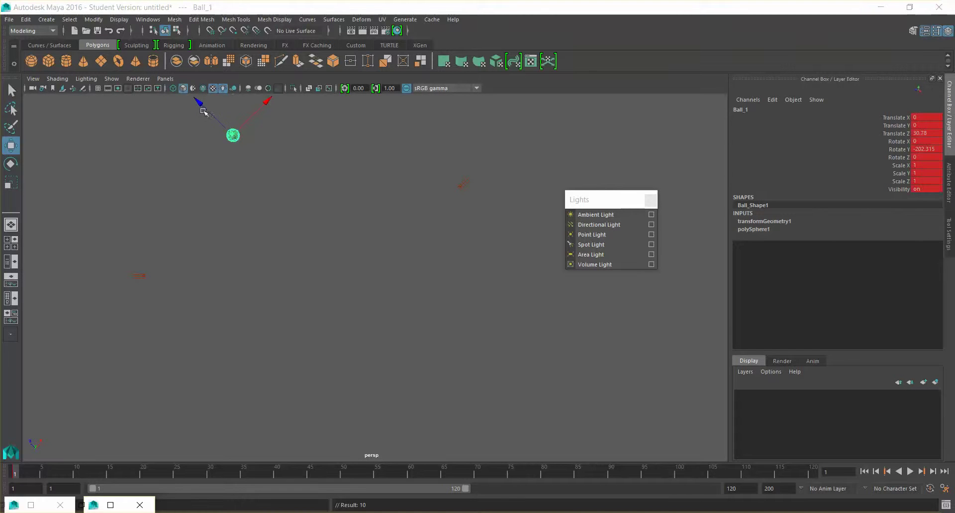
{"action": "left_click_drag", "start_coordinate": [225, 127], "coordinate": [486, 422]}
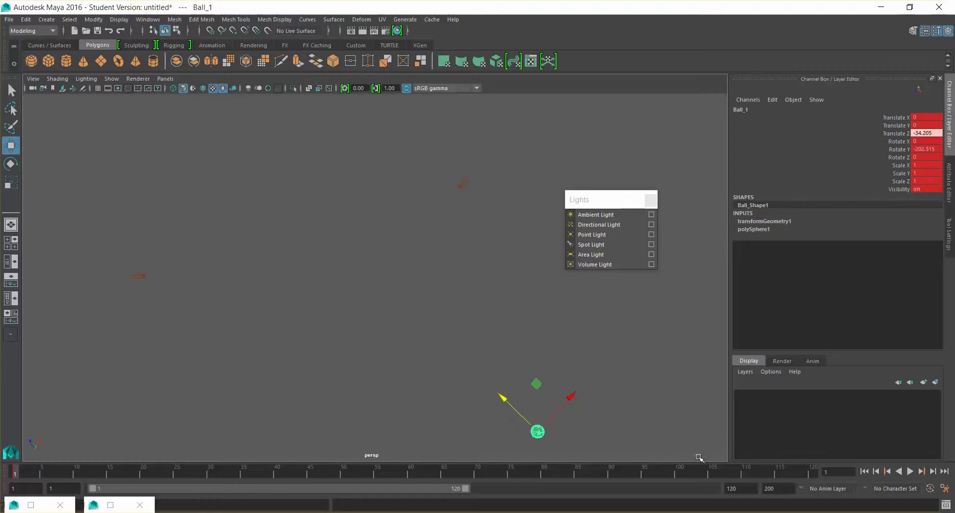
{"action": "left_click", "coordinate": [478, 476]}
{"action": "left_click_drag", "start_coordinate": [216, 116], "coordinate": [482, 364]}
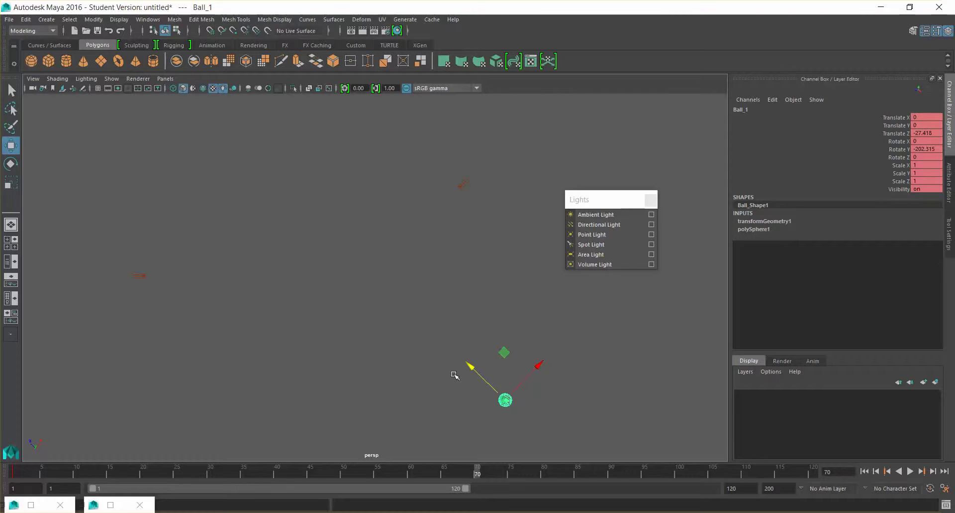
{"action": "key", "text": "s"}
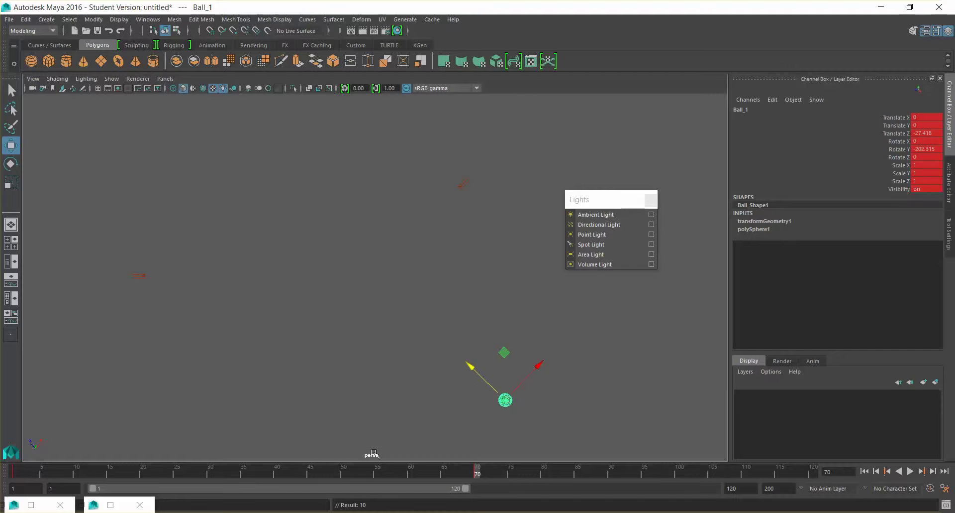
{"action": "left_click_drag", "start_coordinate": [281, 476], "coordinate": [8, 451]}
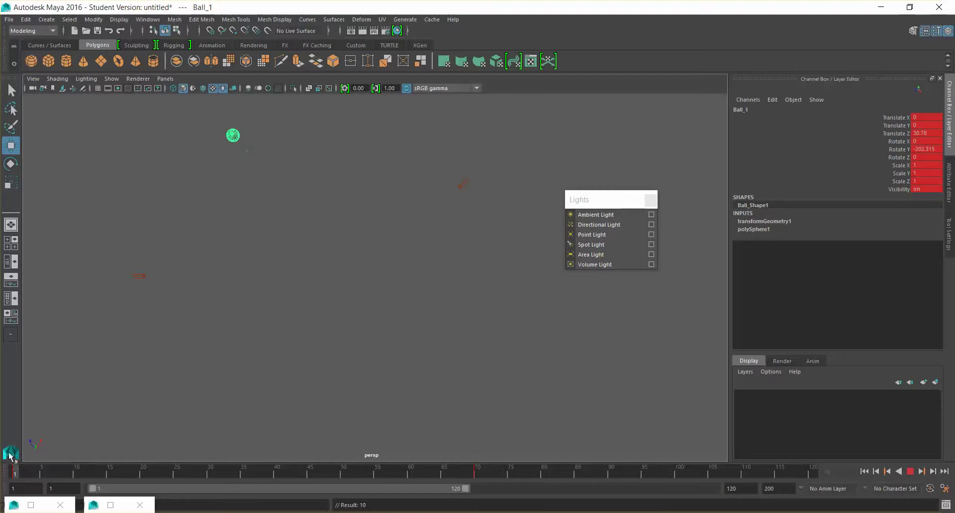
{"action": "left_click", "coordinate": [319, 232]}
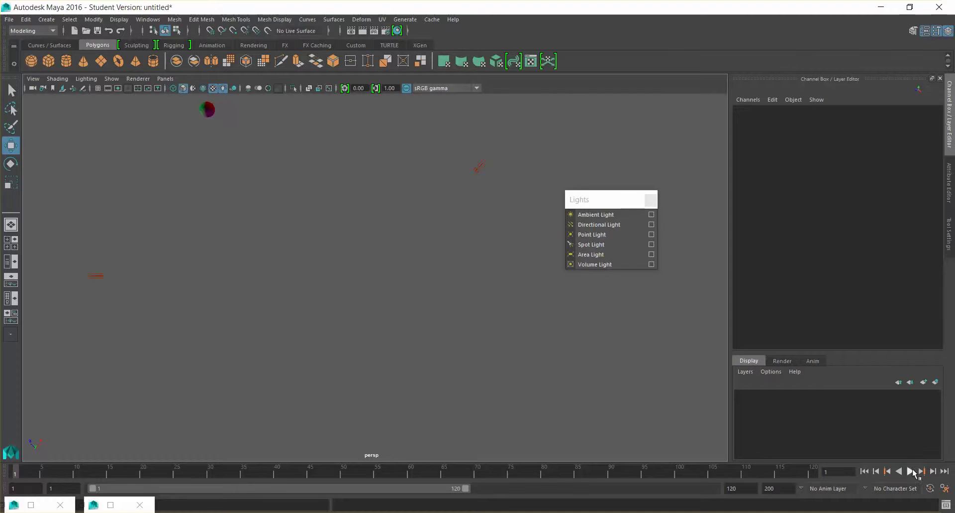
Step: Play the animation forward, orbiting slightly as Ball_1 travels along its keyed Z path
{"action": "left_click", "coordinate": [910, 471]}
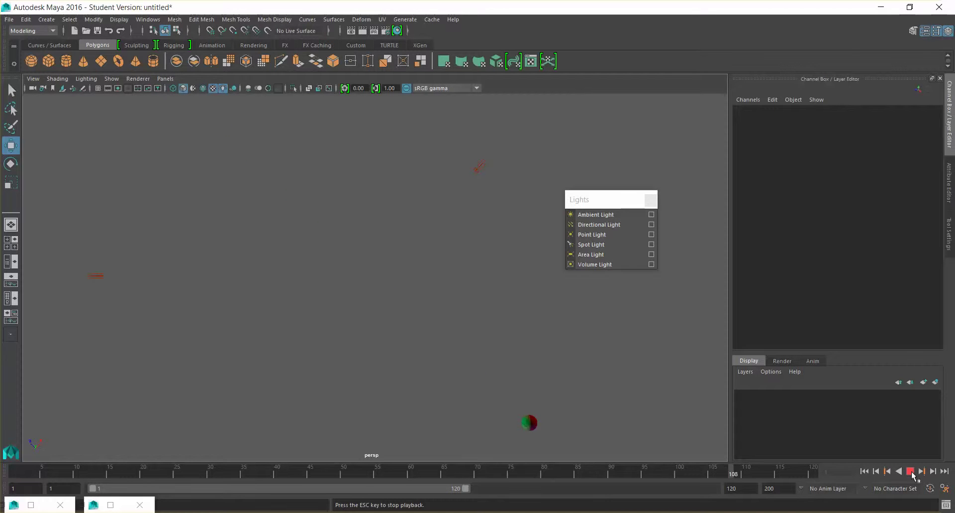
{"action": "left_click_drag", "start_coordinate": [535, 352], "coordinate": [499, 312], "text": "alt"}
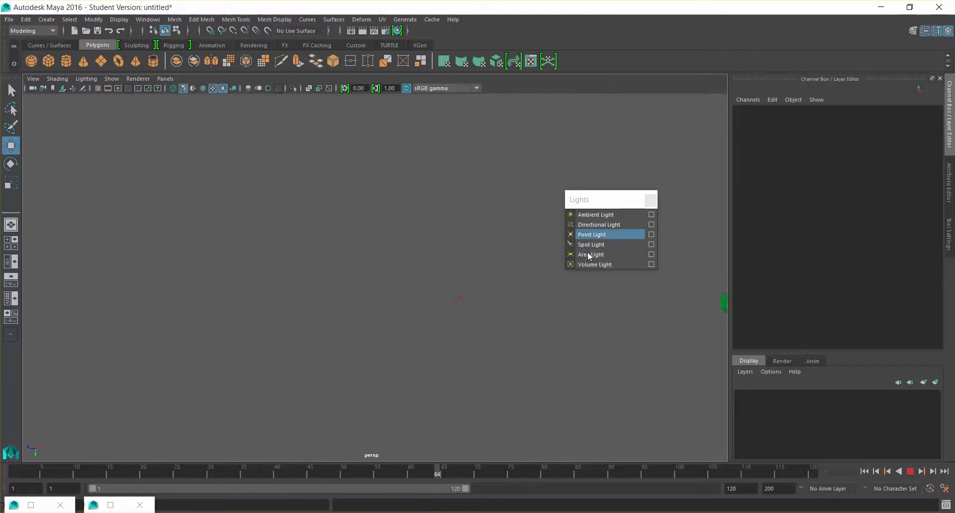